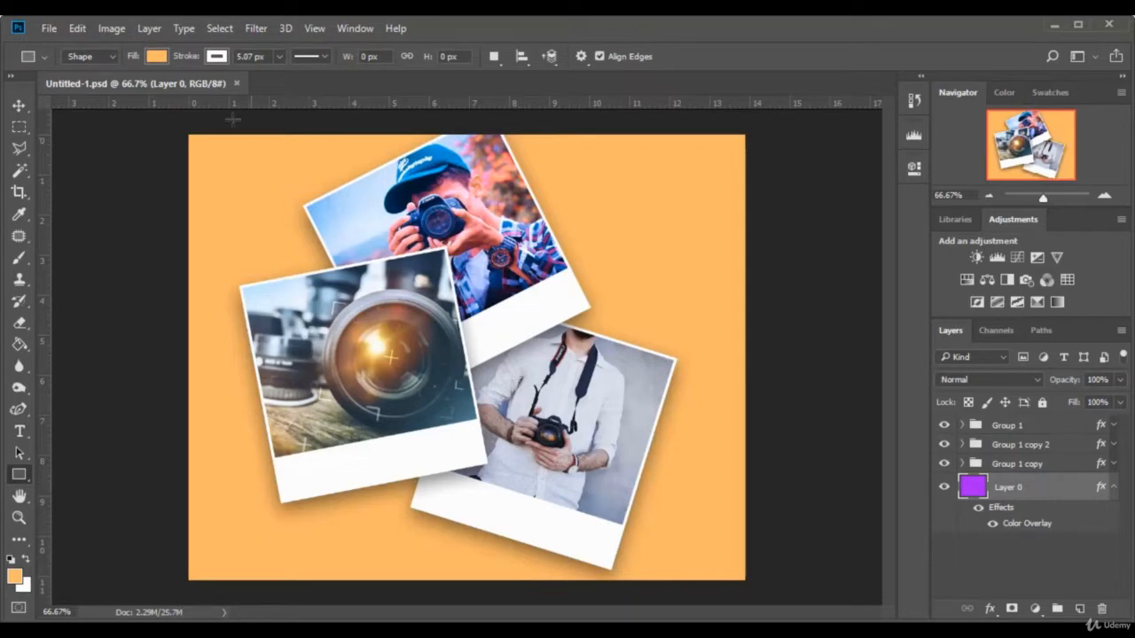
- Close the open collage file and create a new white document 1000 by 800 pixels at 72 pixels per inch
click(236, 84)
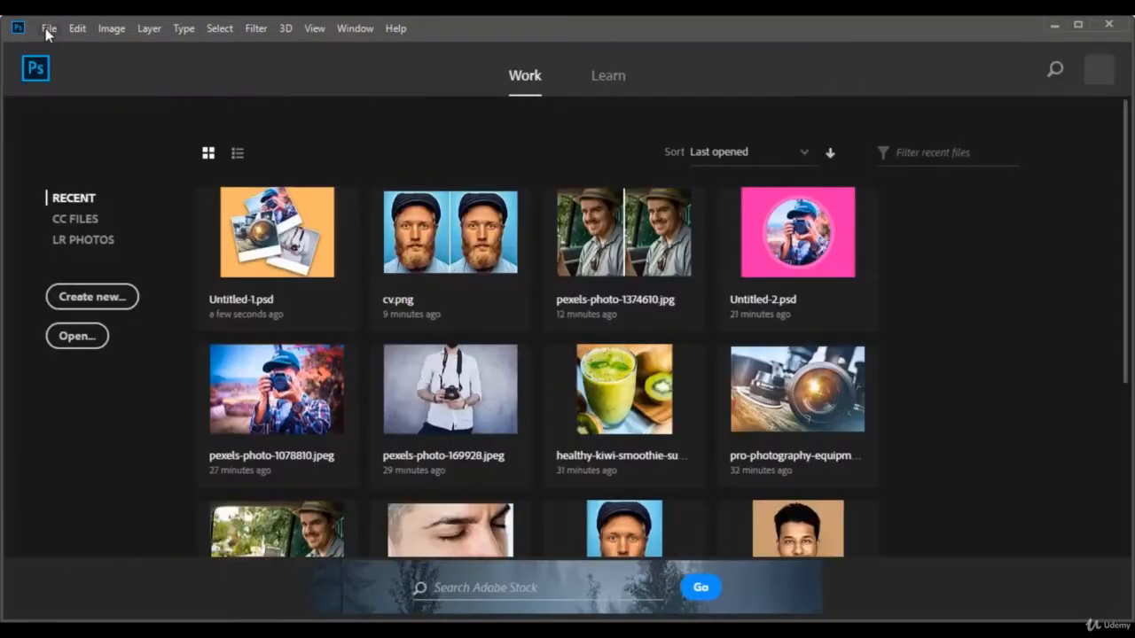
click(48, 29)
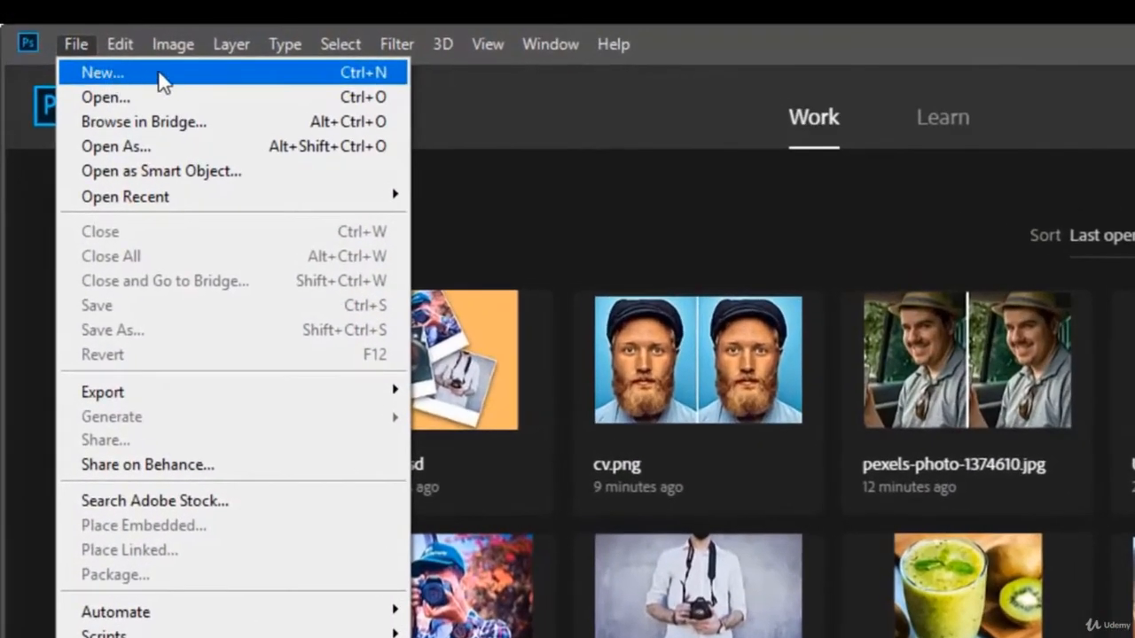
click(125, 75)
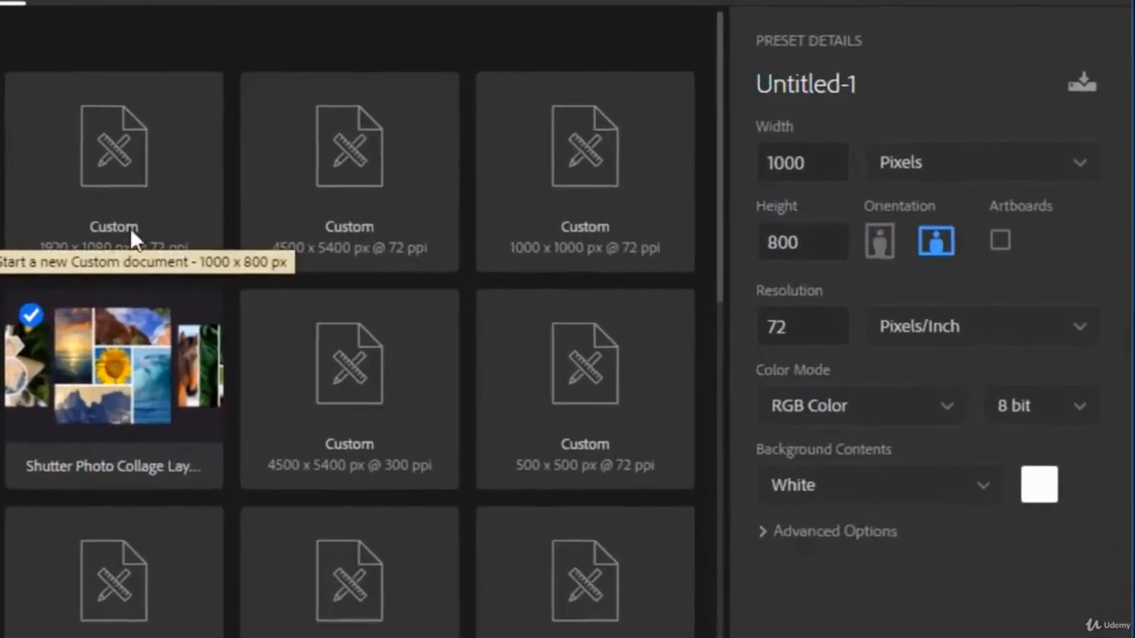
drag(828, 164, 742, 159)
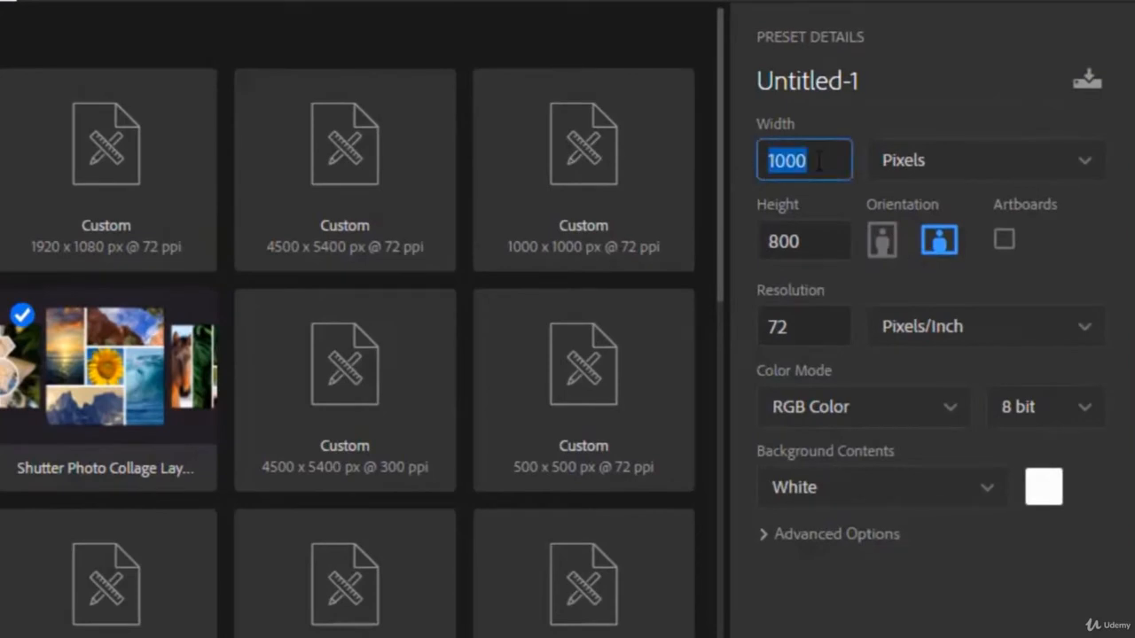
double_click(812, 245)
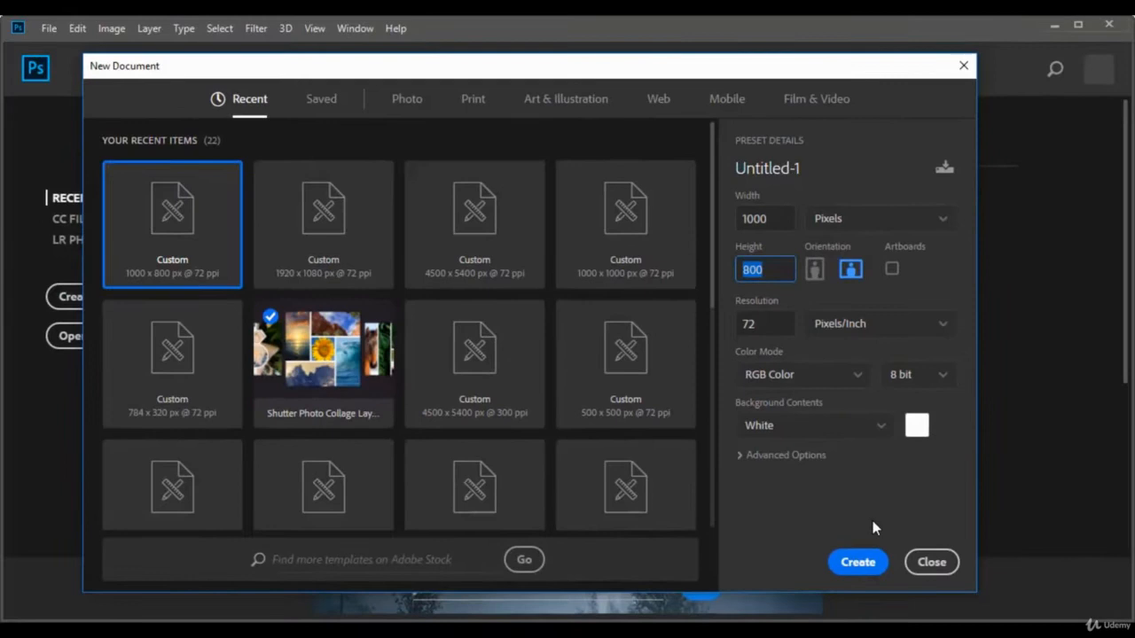
click(858, 564)
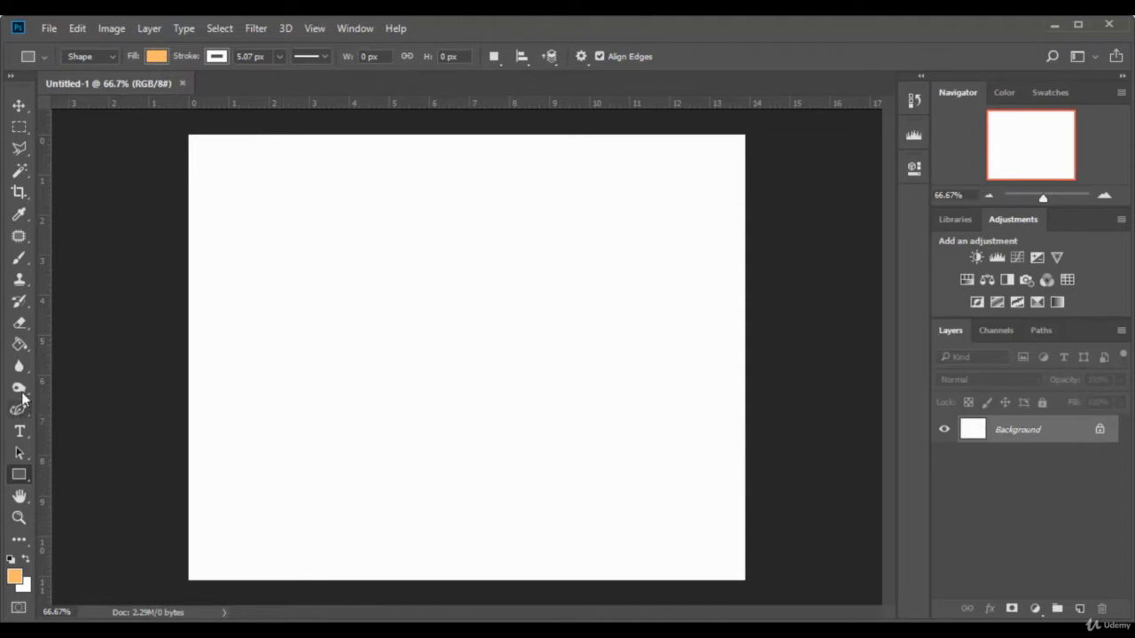
- Fill the background with pink #cf1d71 using the Paint Bucket tool
click(19, 346)
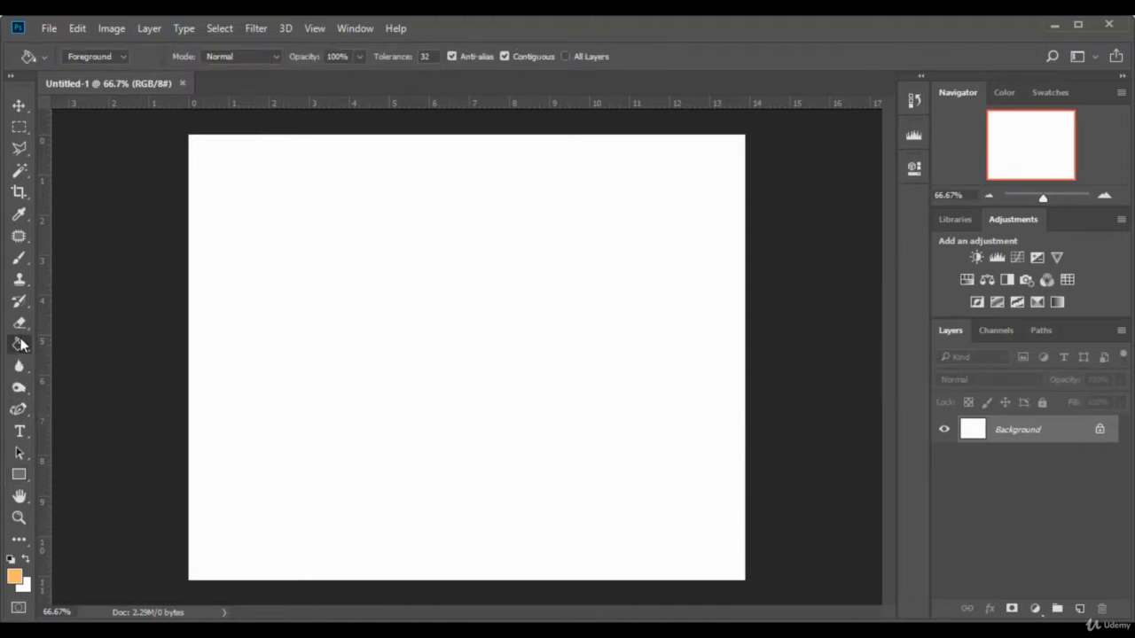
click(15, 577)
drag(869, 188, 879, 166)
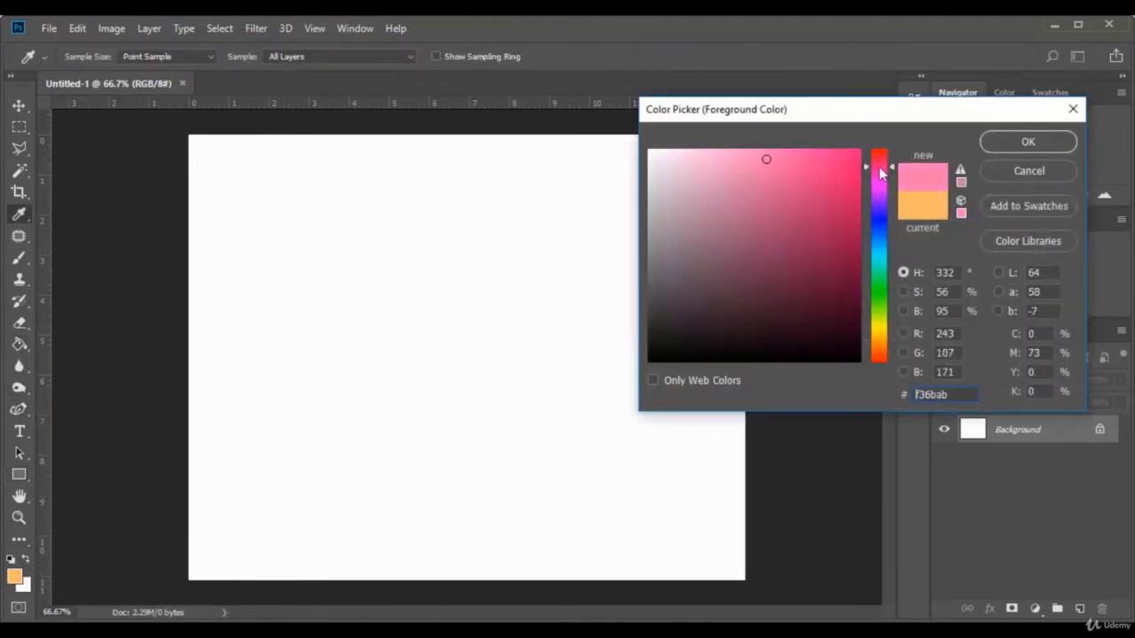
click(830, 189)
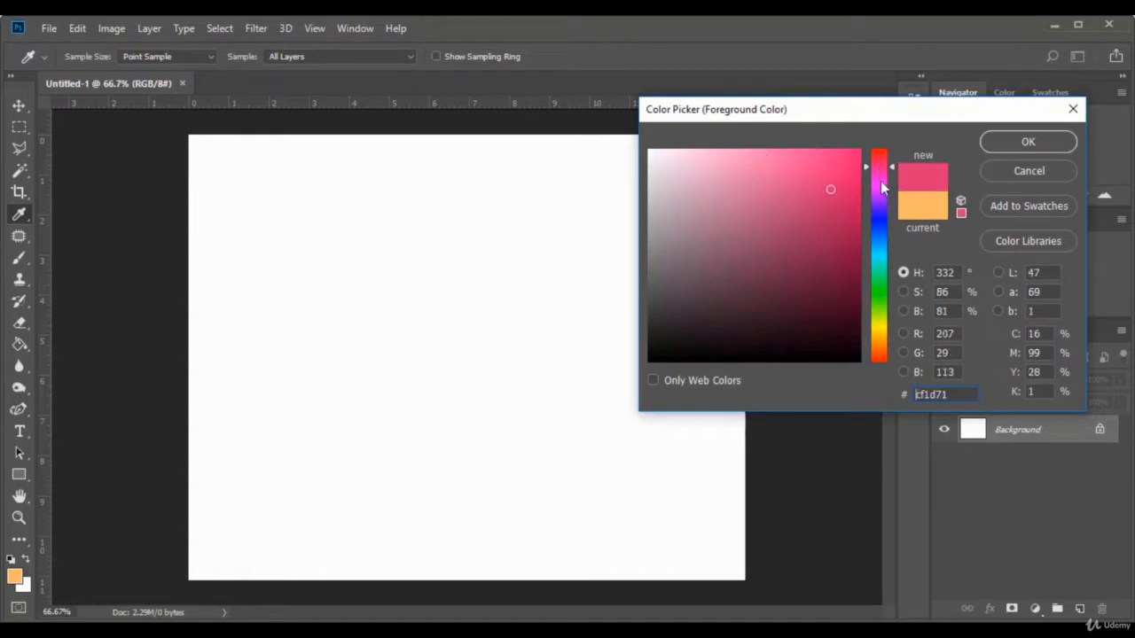
click(1026, 143)
click(494, 349)
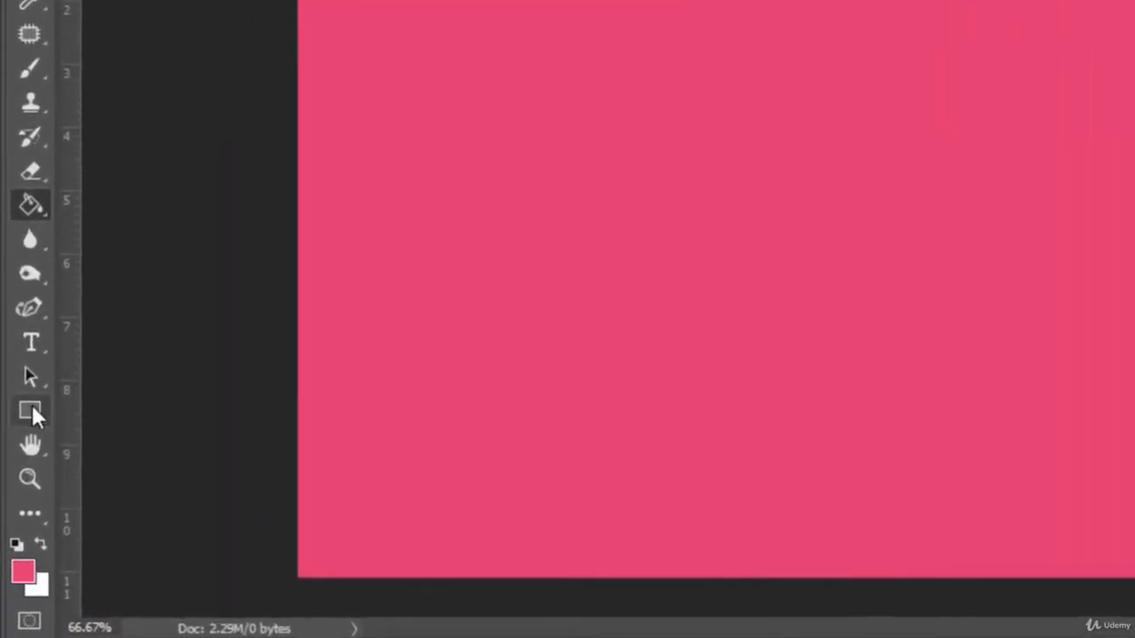
- Draw a white (#ffffff) ellipse about 477 by 473 px and move it to the middle of the canvas
click(21, 474)
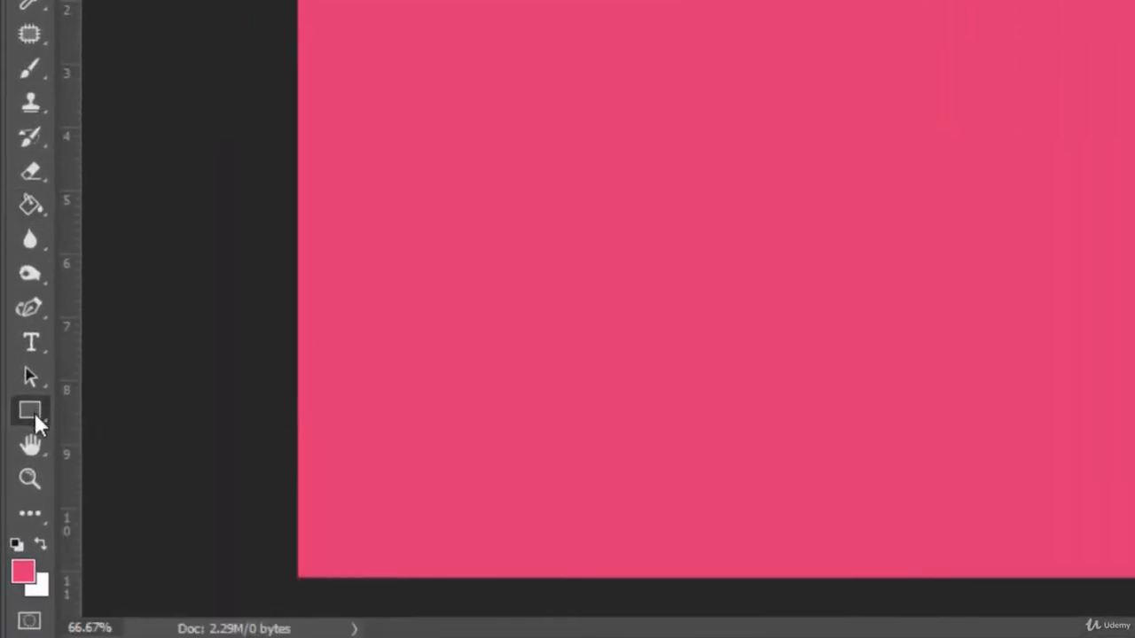
right_click(32, 413)
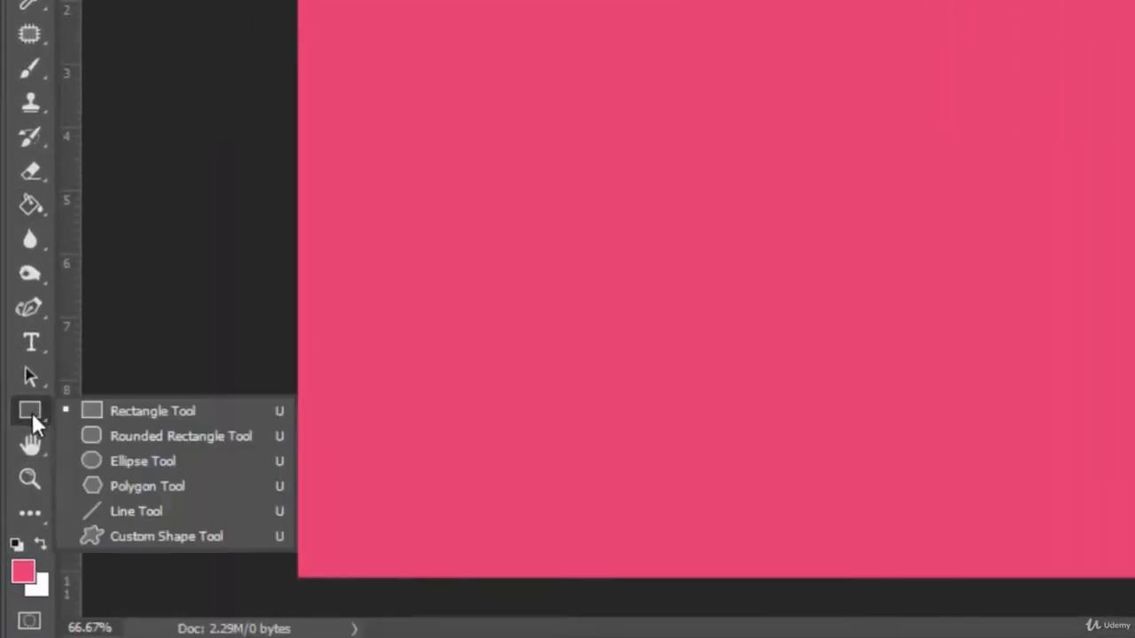
click(172, 462)
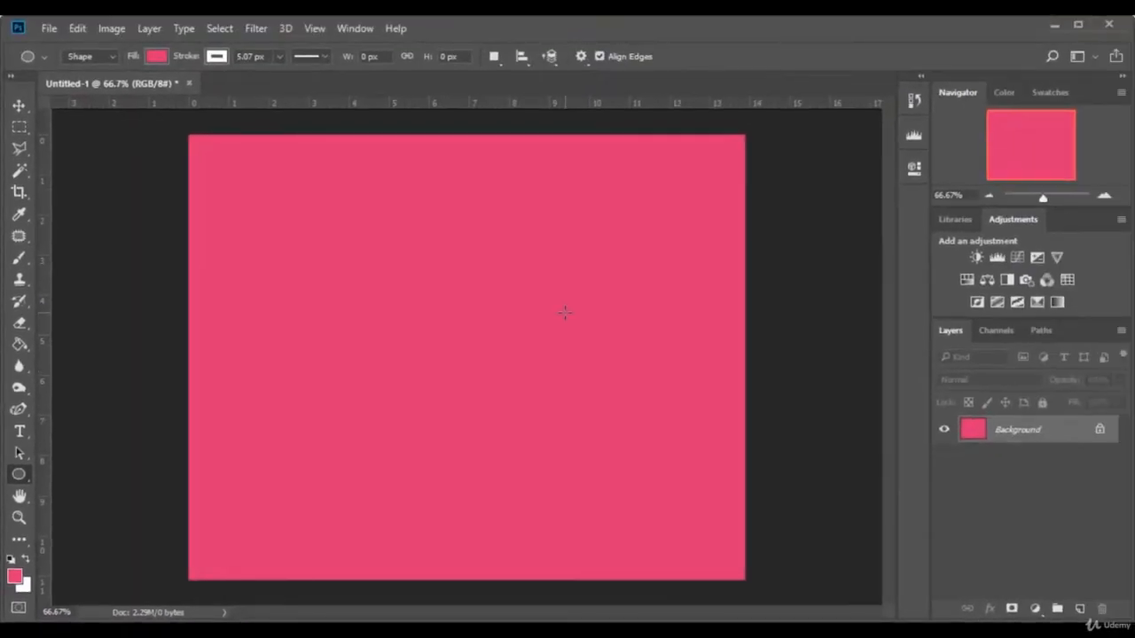
click(22, 582)
text(ffffff)
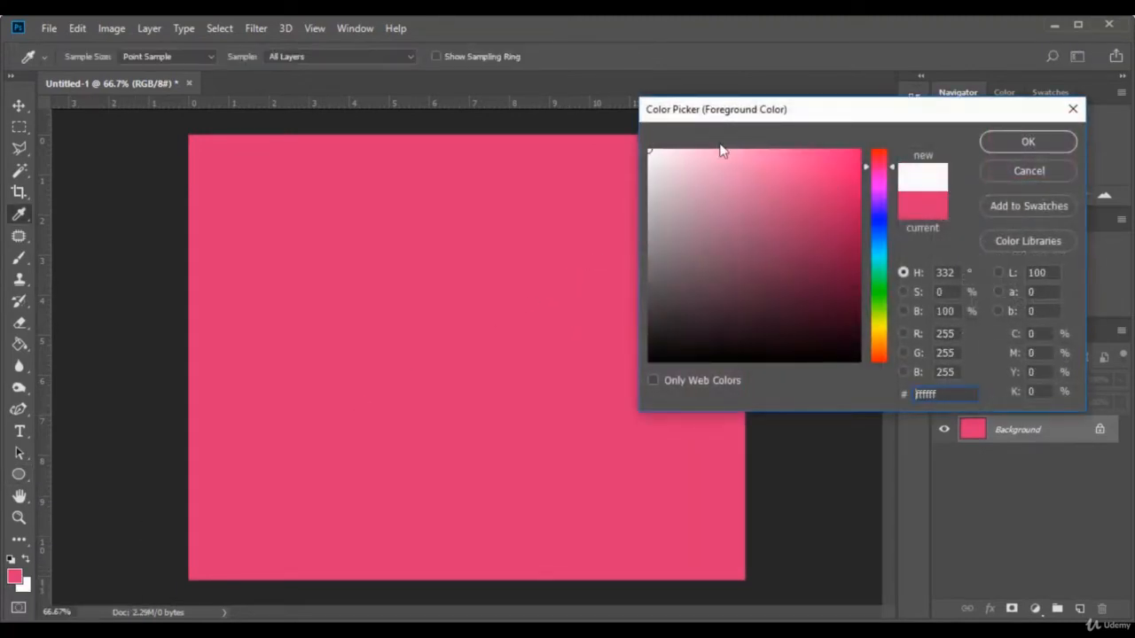
click(1027, 142)
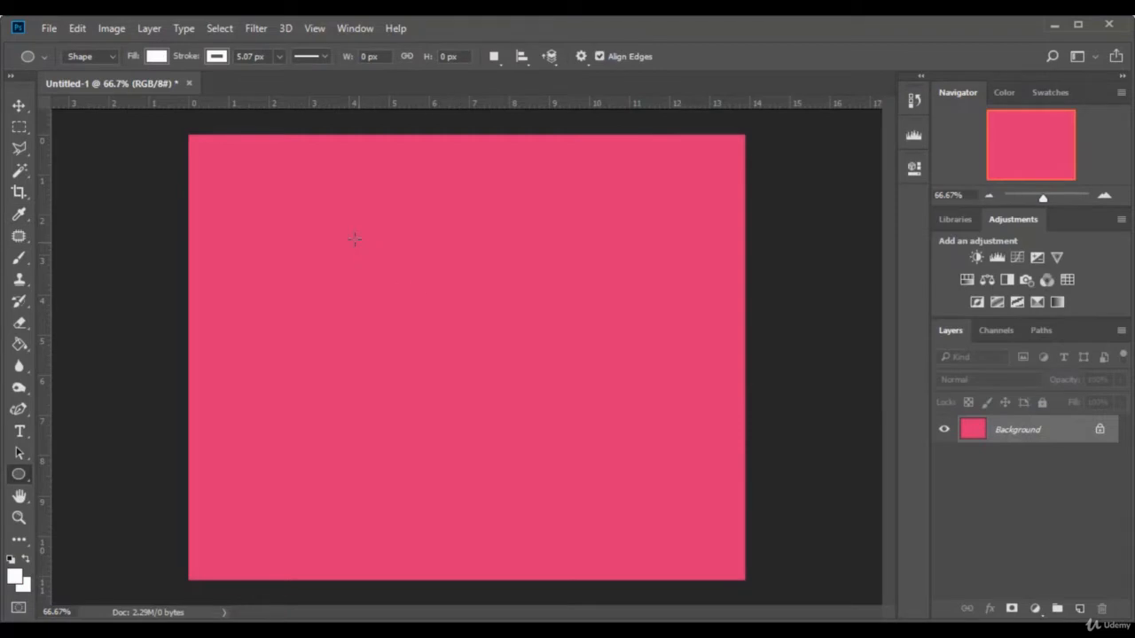
drag(322, 217, 585, 481)
click(872, 161)
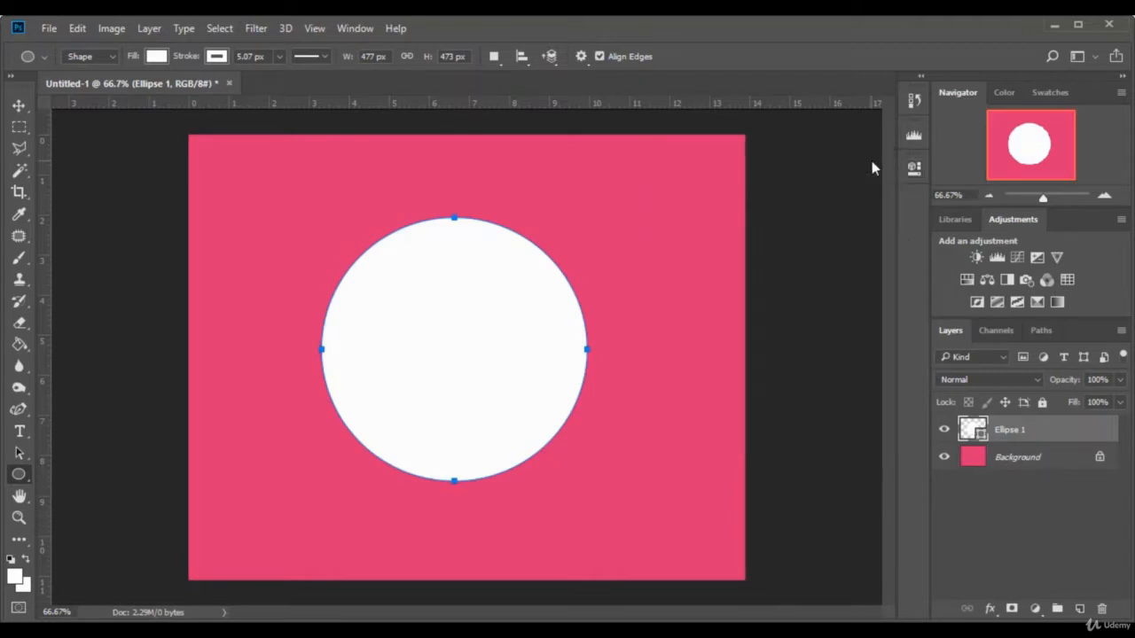
click(19, 104)
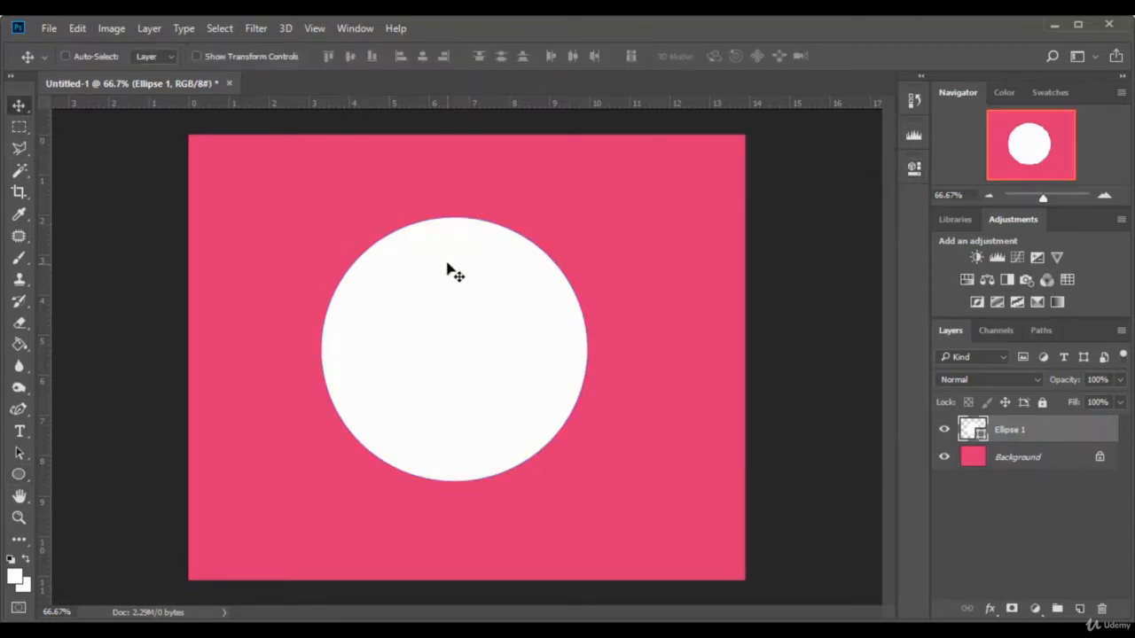
drag(446, 263, 441, 284)
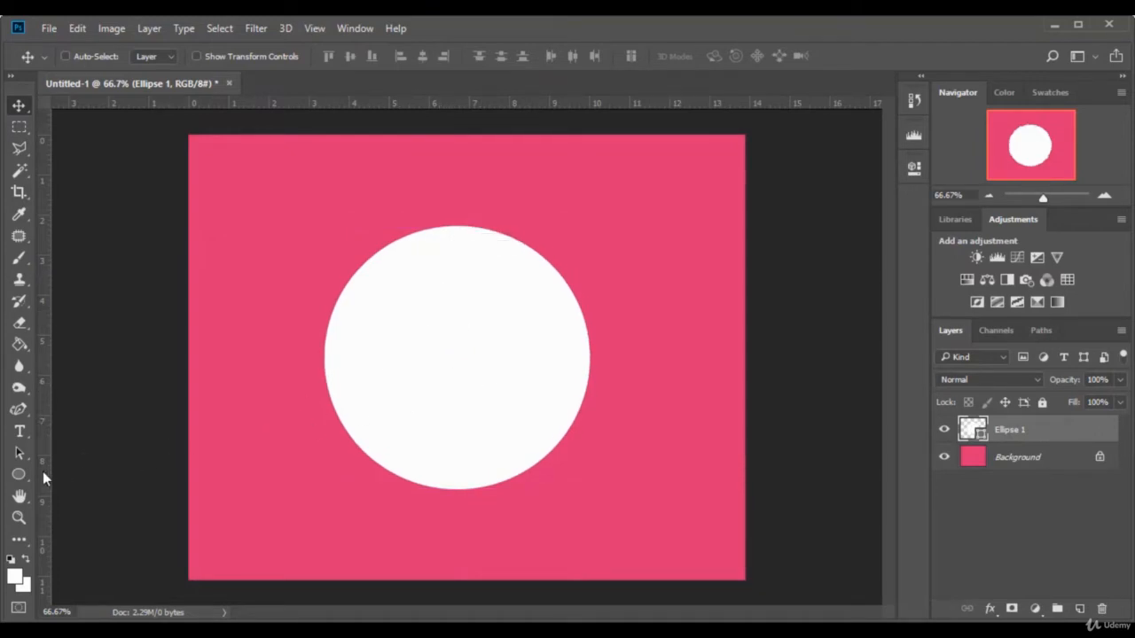
- Try several fill colours on the ellipse, including light blue, and set its fill back to white
click(19, 474)
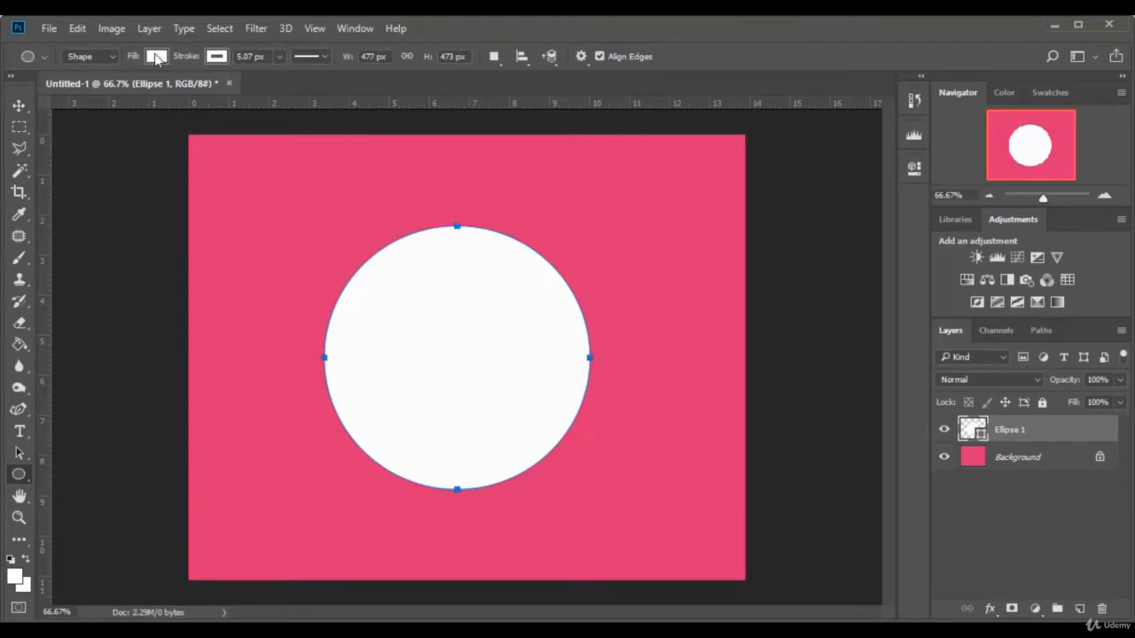
click(156, 57)
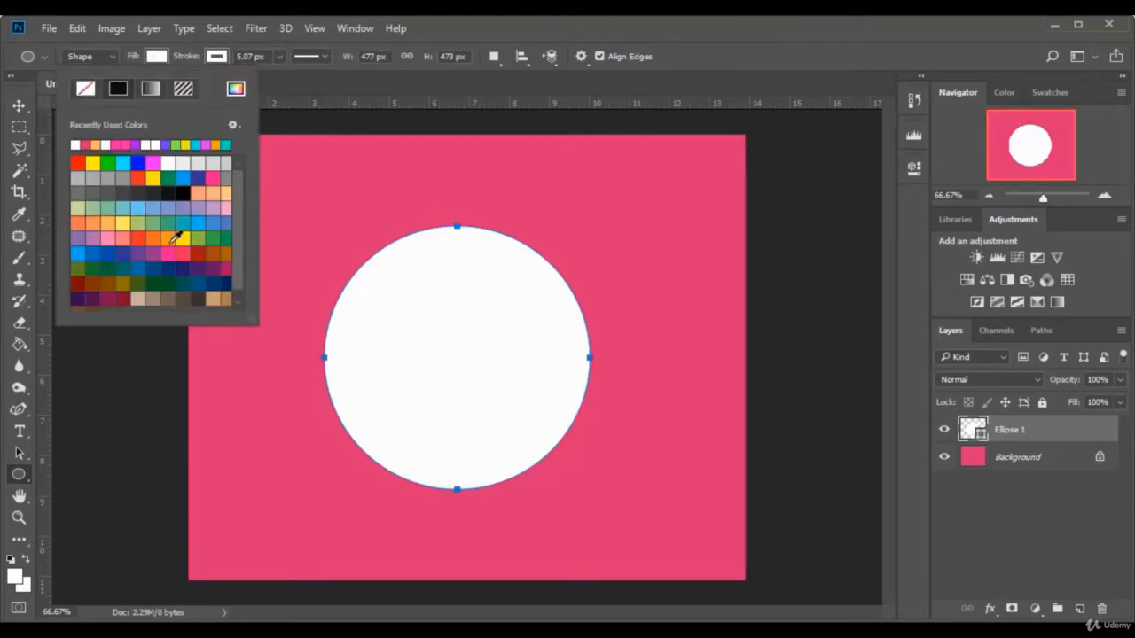
click(167, 255)
click(153, 268)
click(123, 240)
click(152, 209)
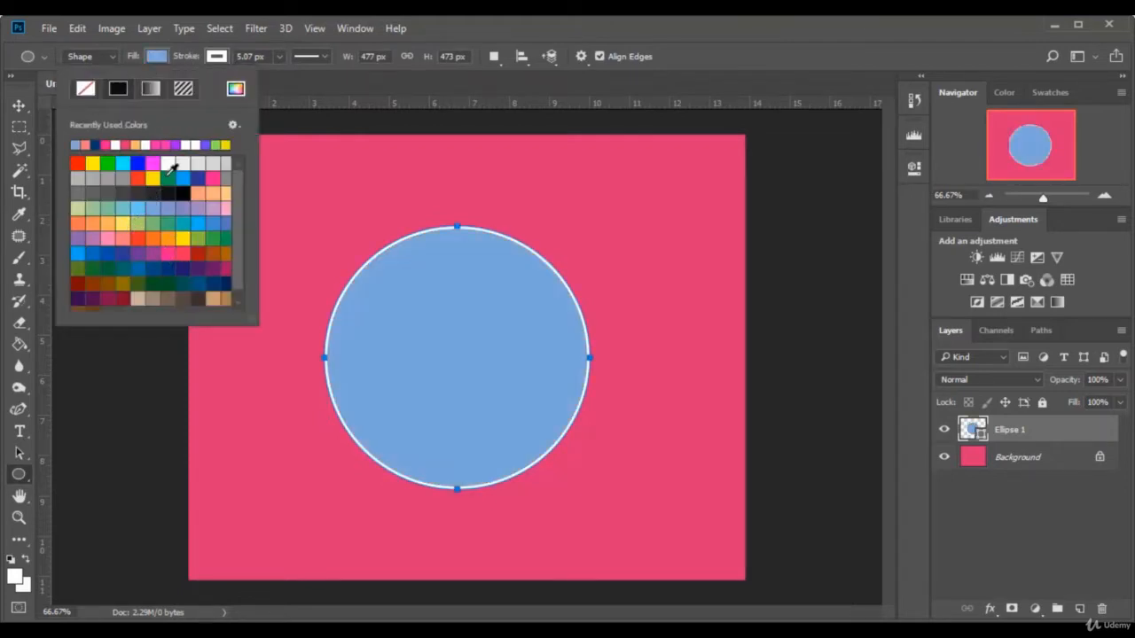
click(166, 165)
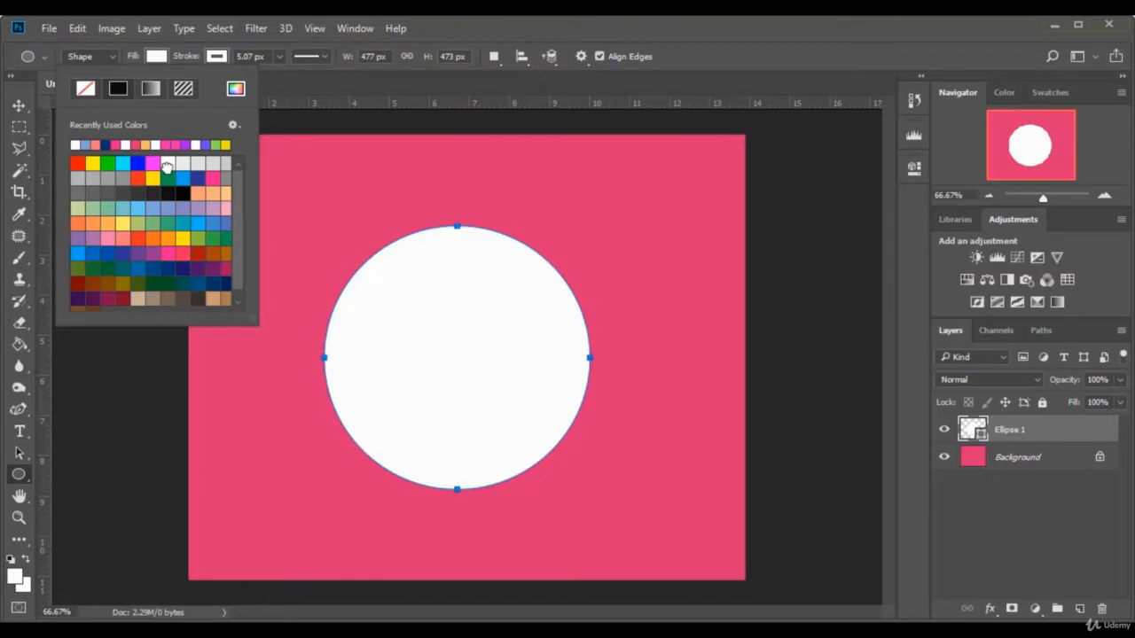
- Try yellow and teal stroke colours on the ellipse and set its stroke to none
click(217, 56)
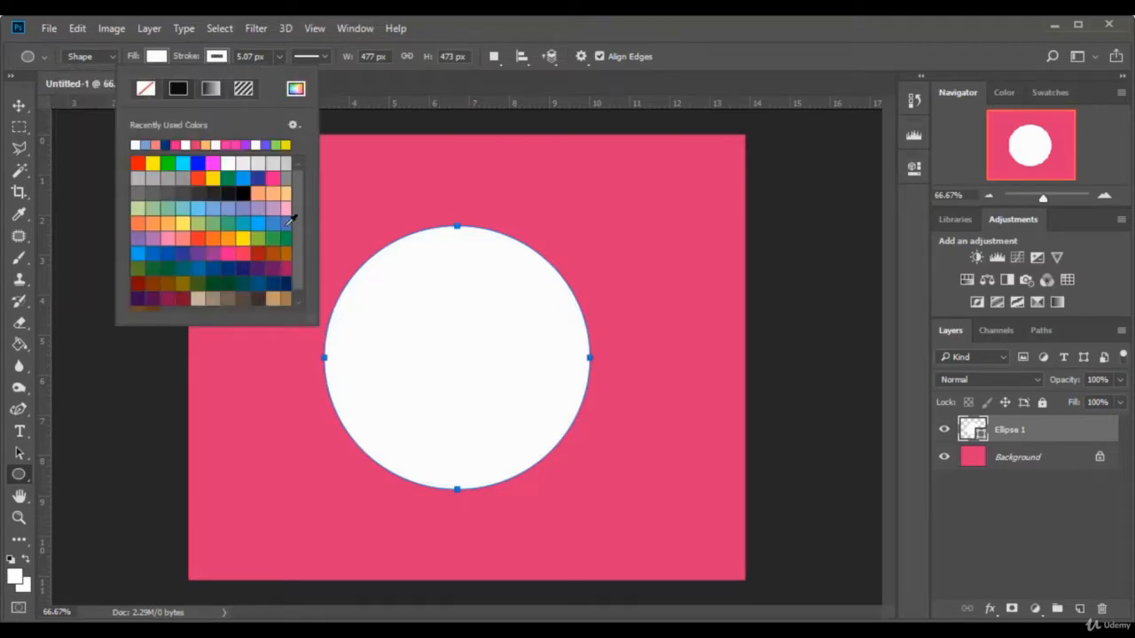
click(239, 240)
click(245, 225)
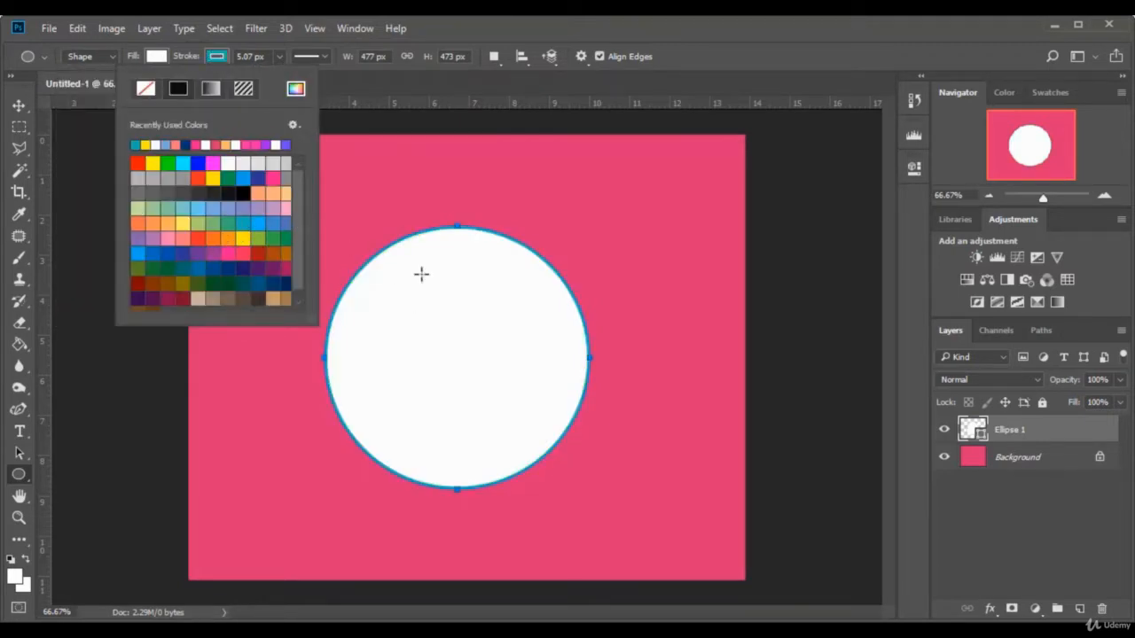
click(217, 57)
click(219, 56)
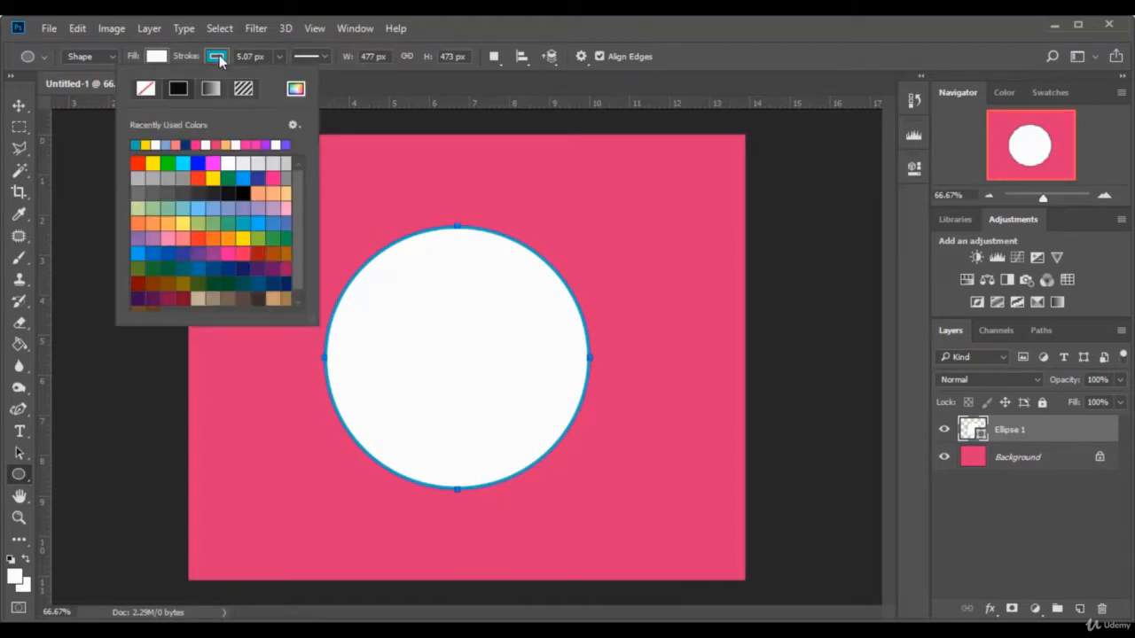
click(147, 89)
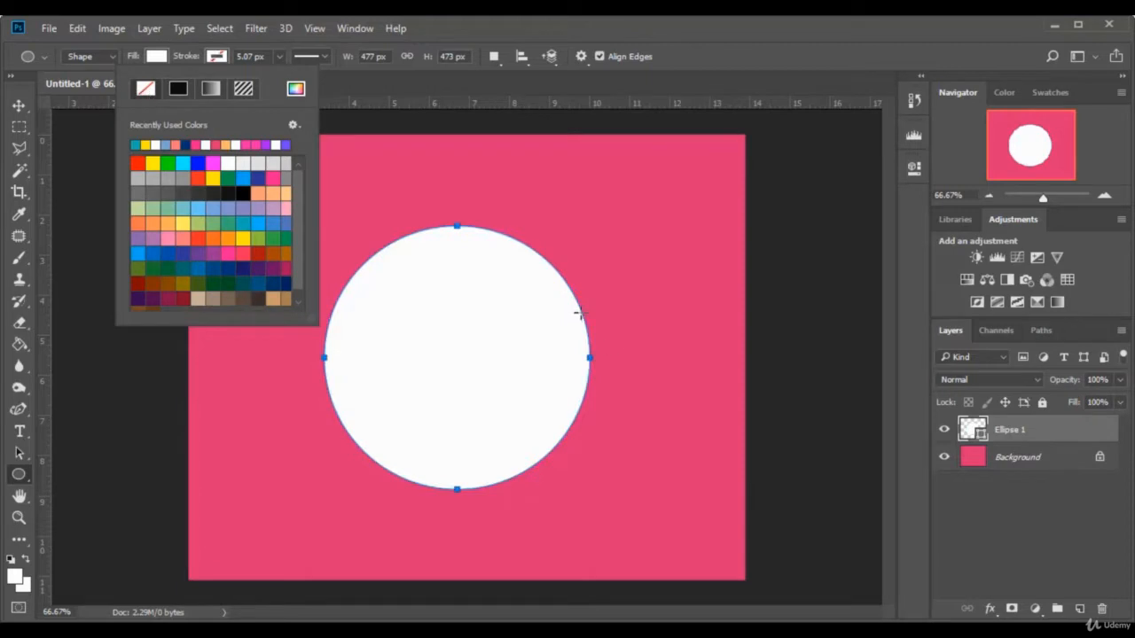
- Open the photo pexels-photo-1078810 from the shape tool folder inside Adobe Photoshop
click(18, 106)
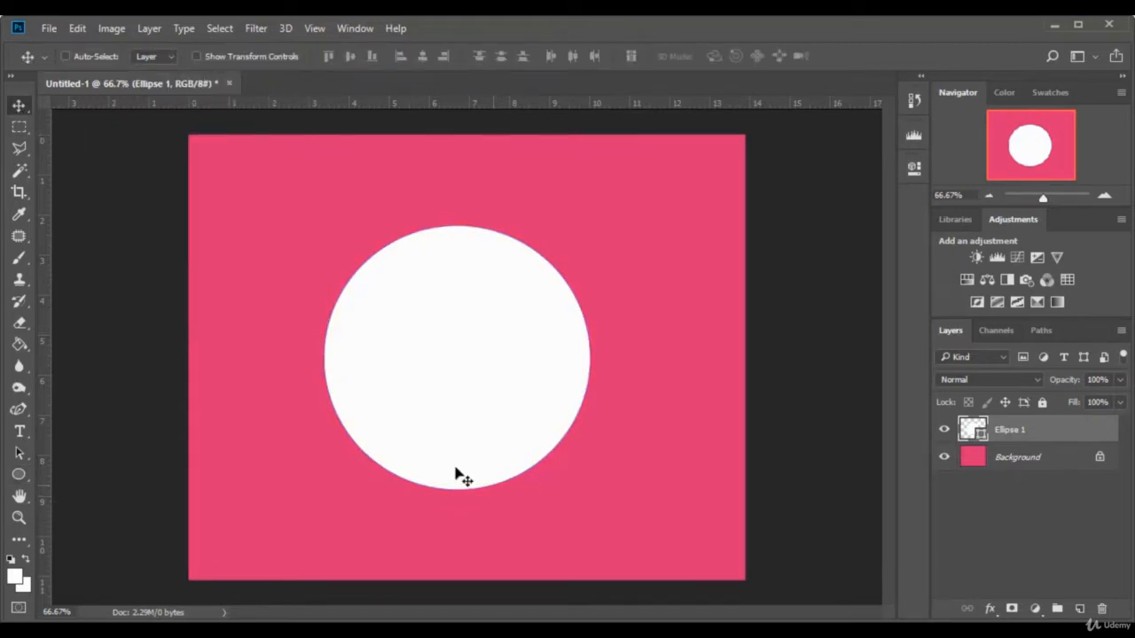
click(49, 28)
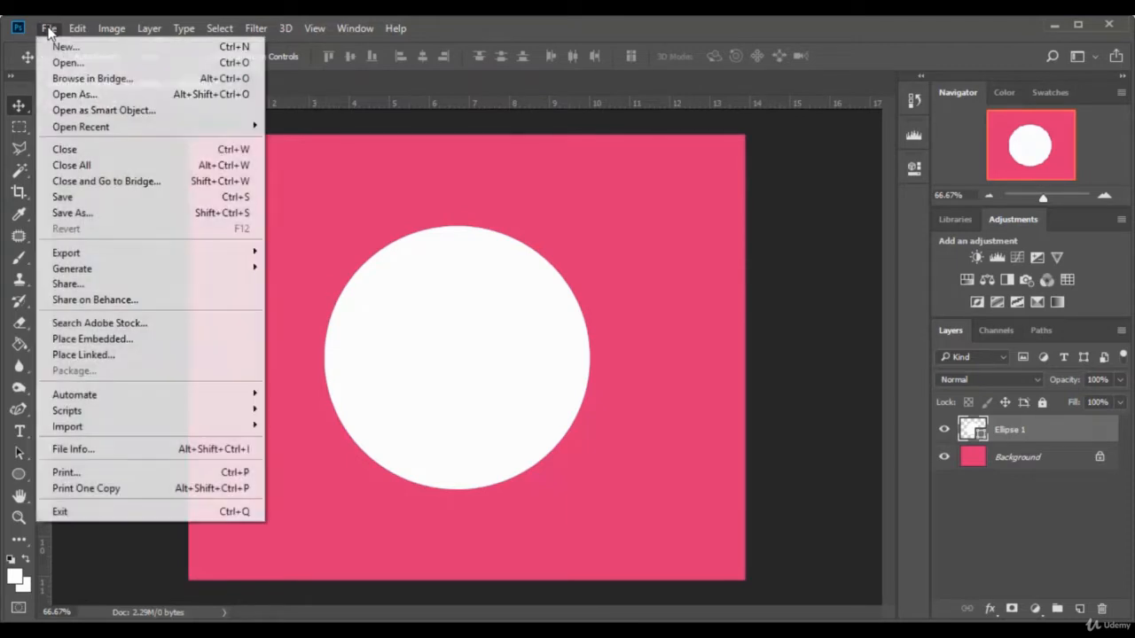
click(64, 63)
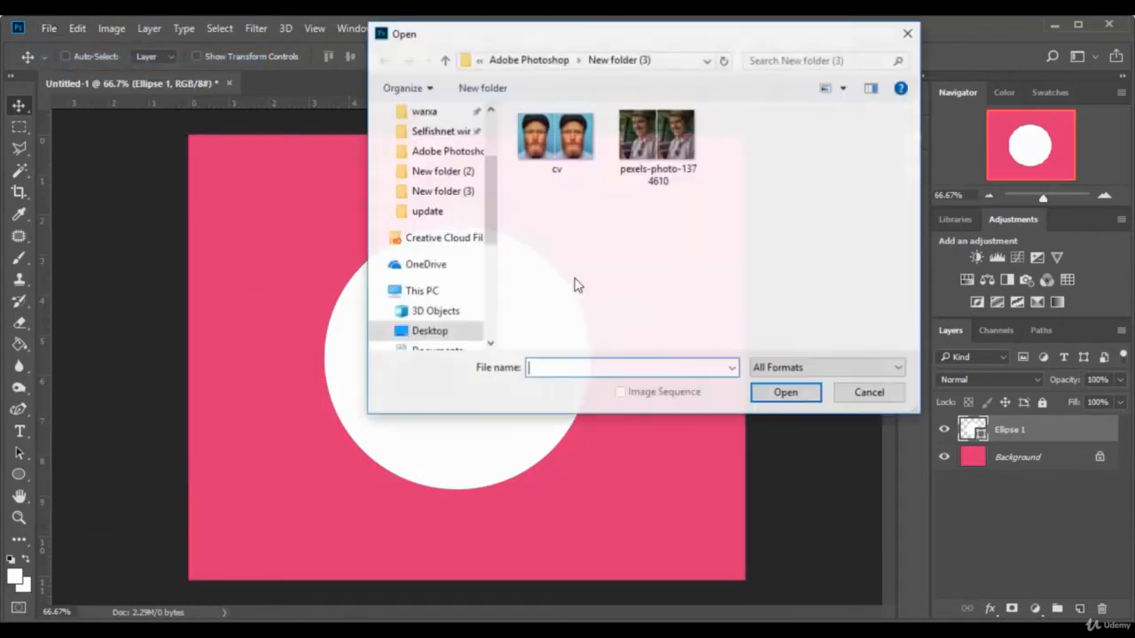
click(446, 60)
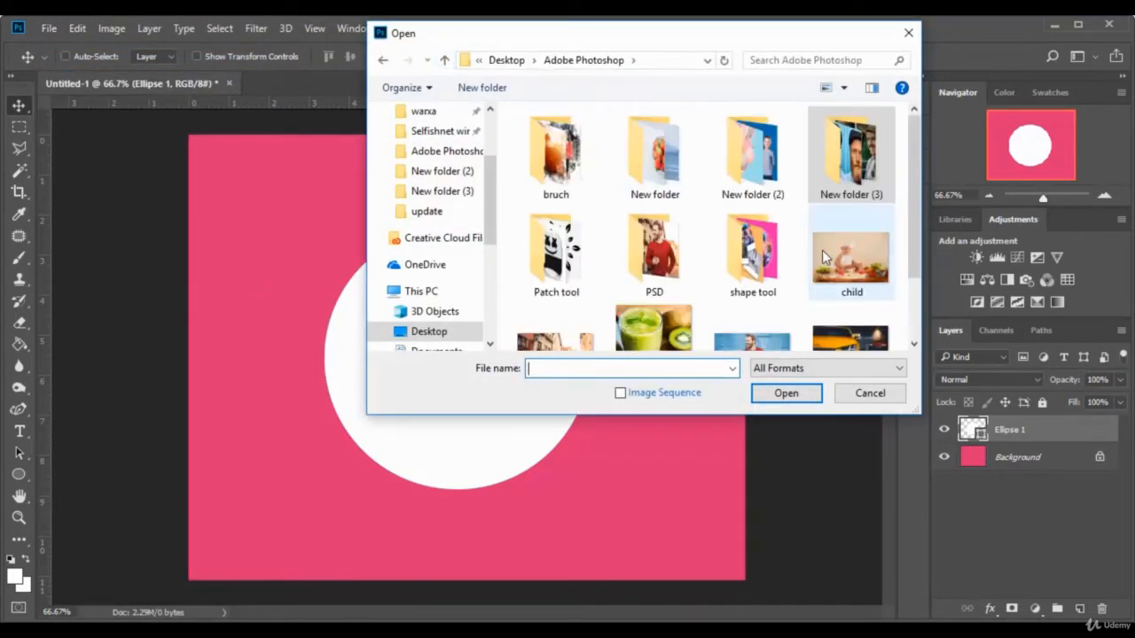
double_click(753, 261)
click(657, 143)
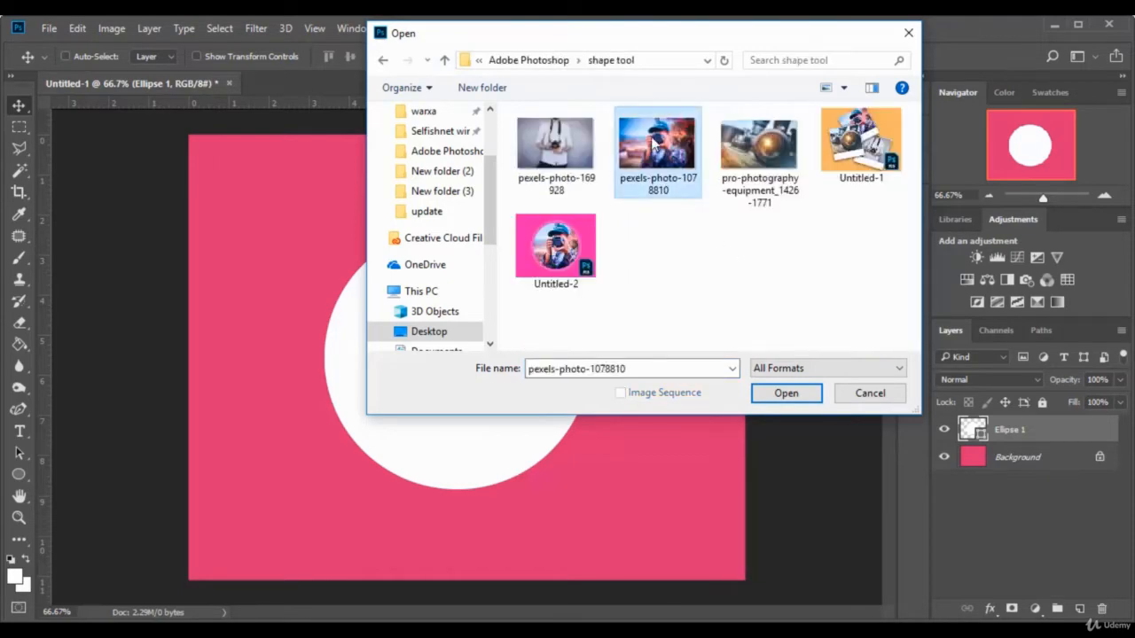
click(789, 394)
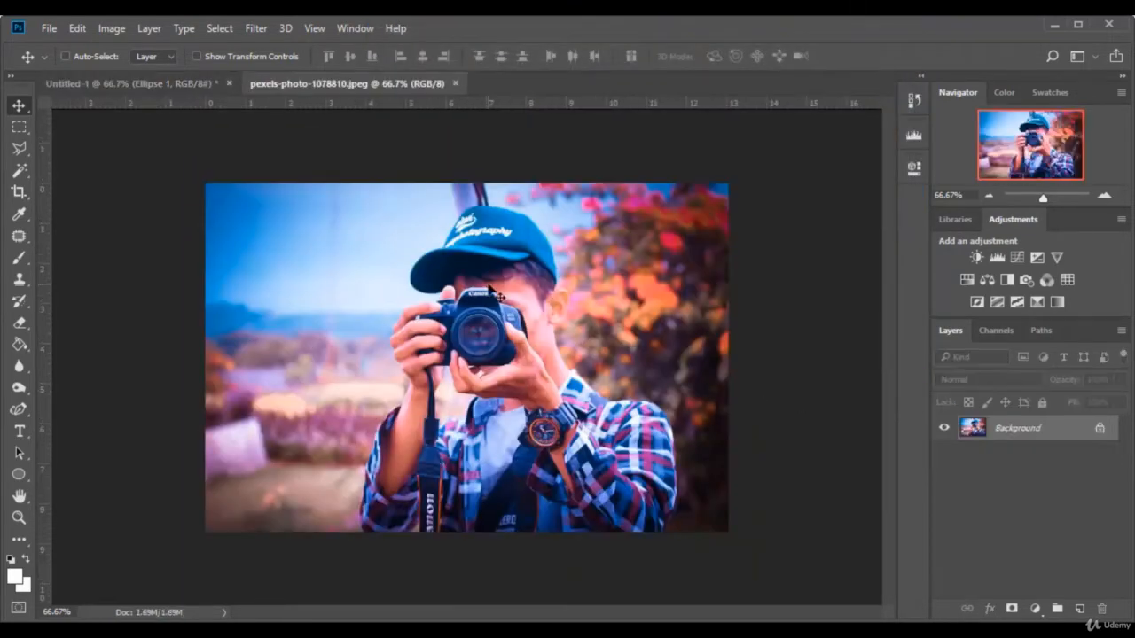
- Unlock the photo's background layer and move the photo into the Untitled-1 document so it covers the ellipse
click(1099, 430)
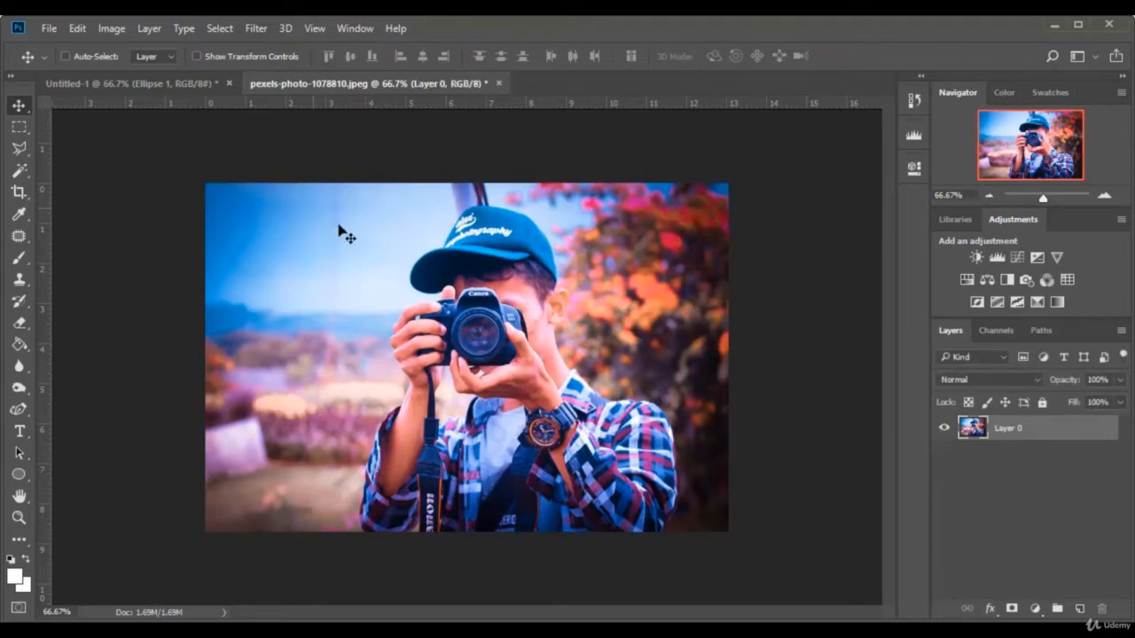
drag(340, 225, 369, 280)
drag(526, 266, 609, 368)
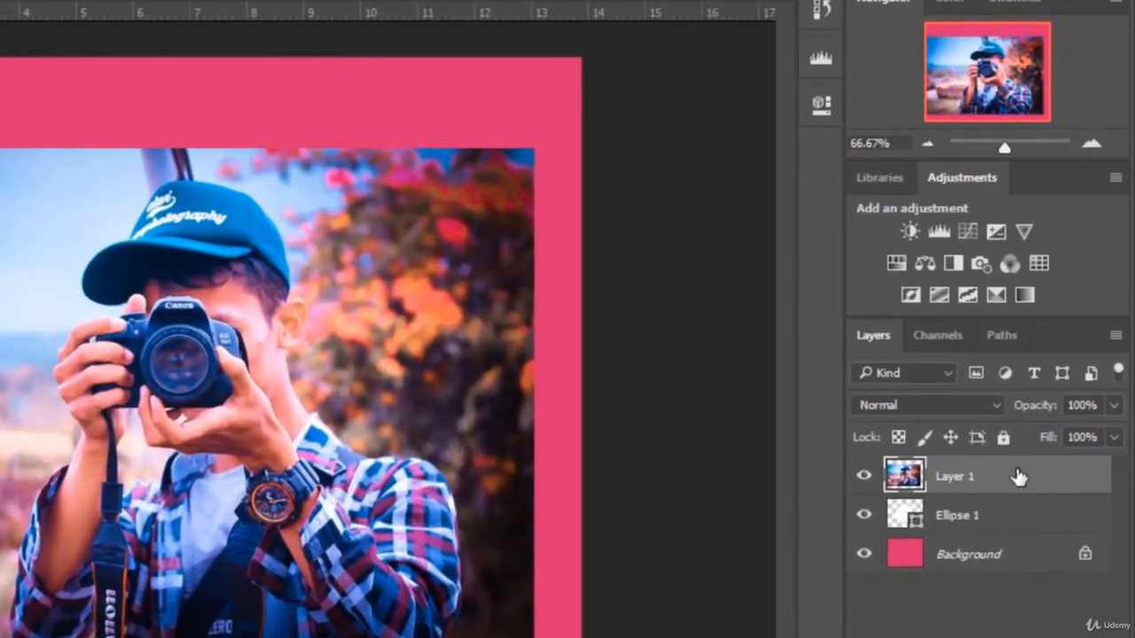
- Clip the photo layer to the ellipse, scale it to about 82%, and reposition the photographer inside the circle
right_click(1018, 477)
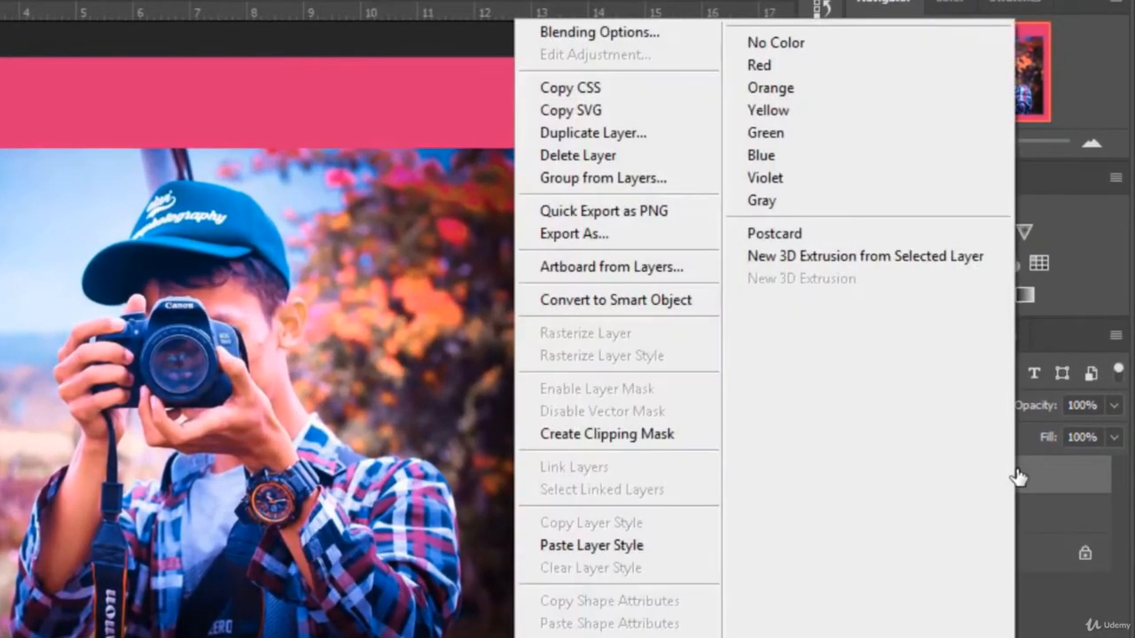
click(652, 435)
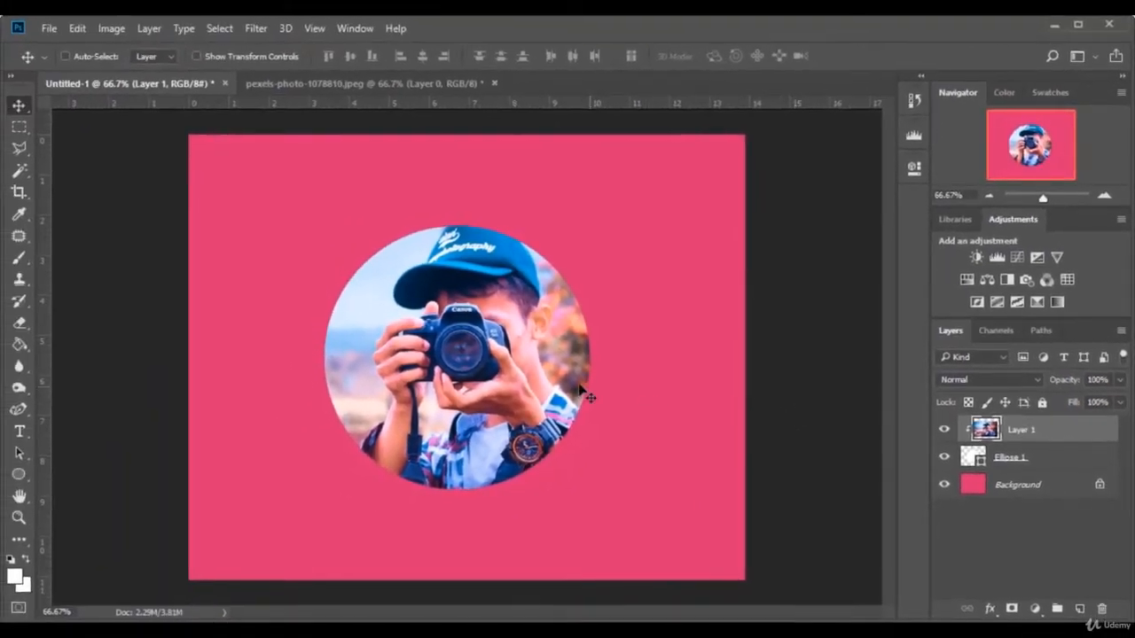
click(196, 56)
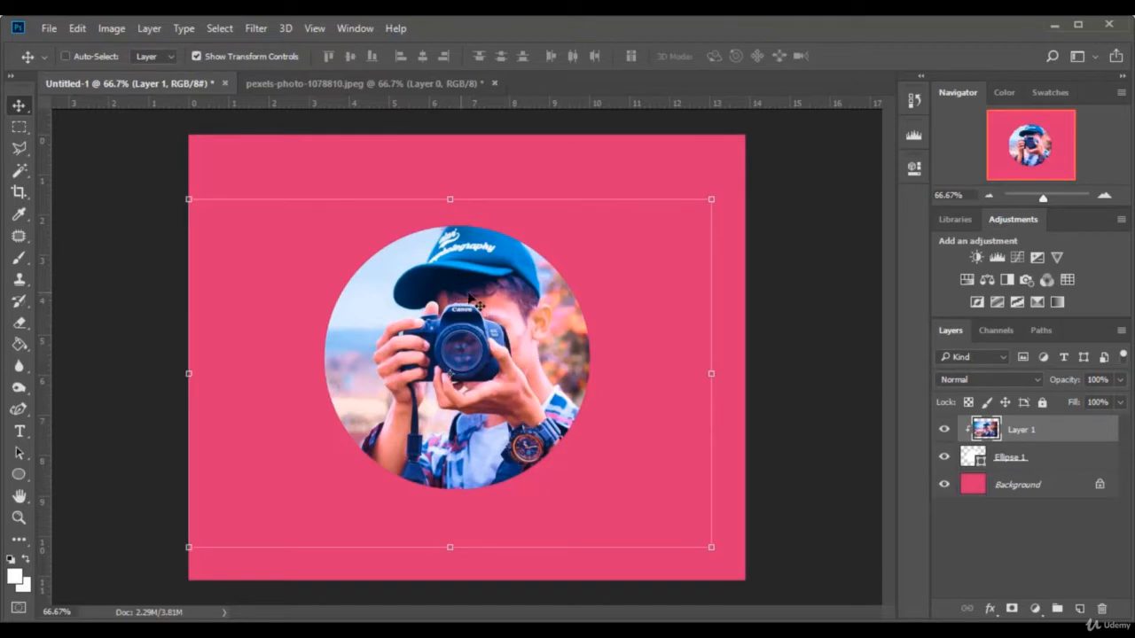
drag(714, 195, 593, 261)
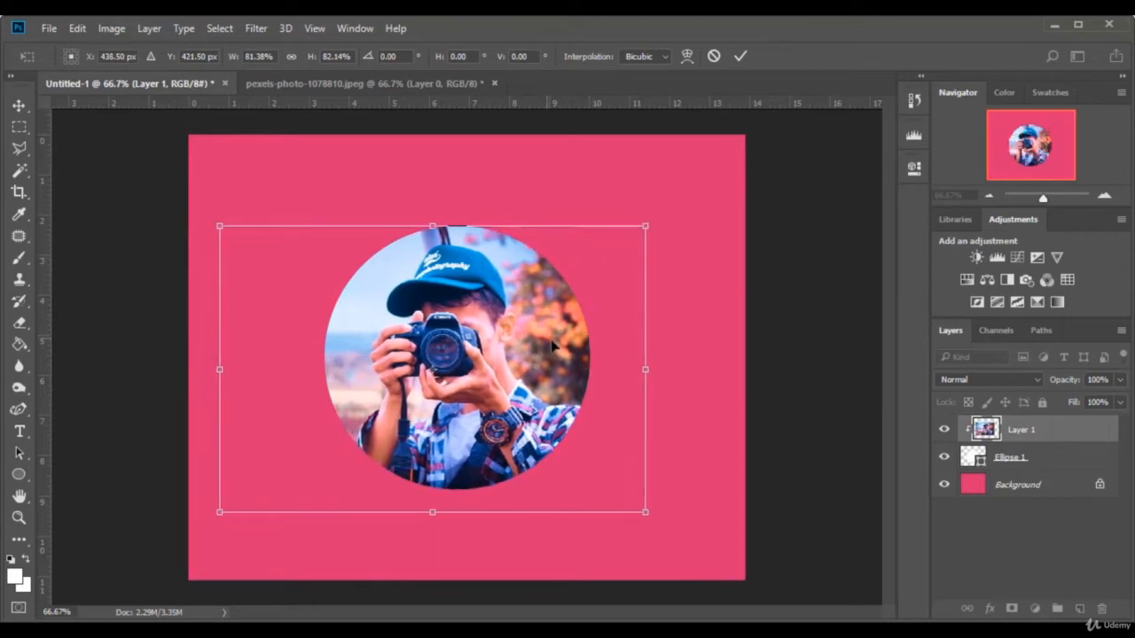
drag(549, 343, 558, 325)
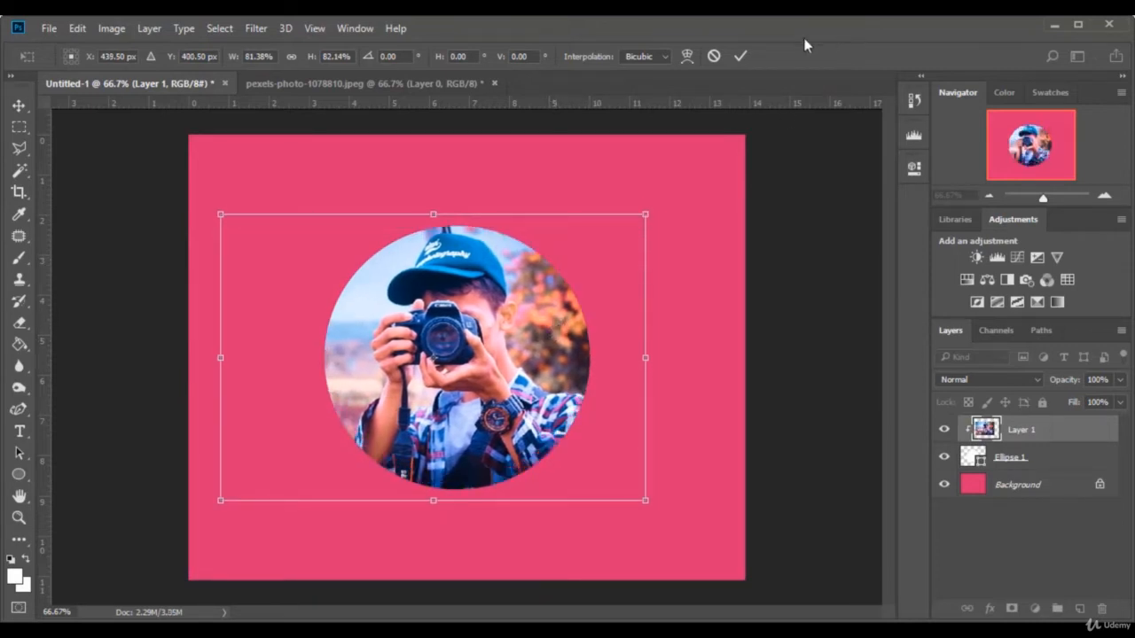
click(743, 55)
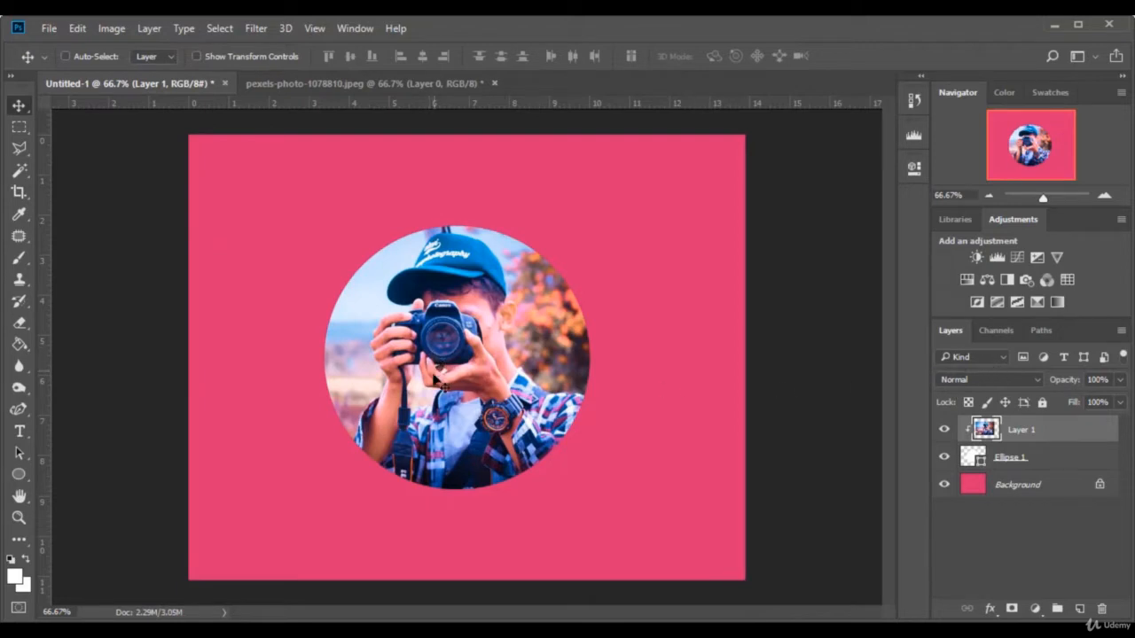
- Add a Stroke layer effect to the Ellipse 1 layer and show its settings
click(1041, 458)
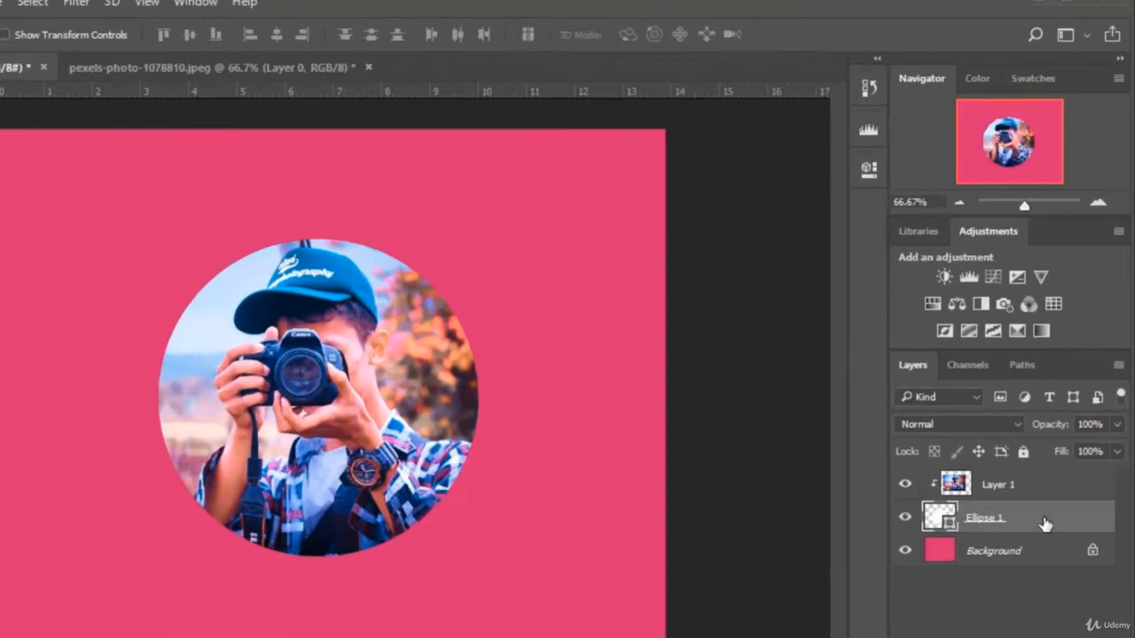
right_click(1038, 459)
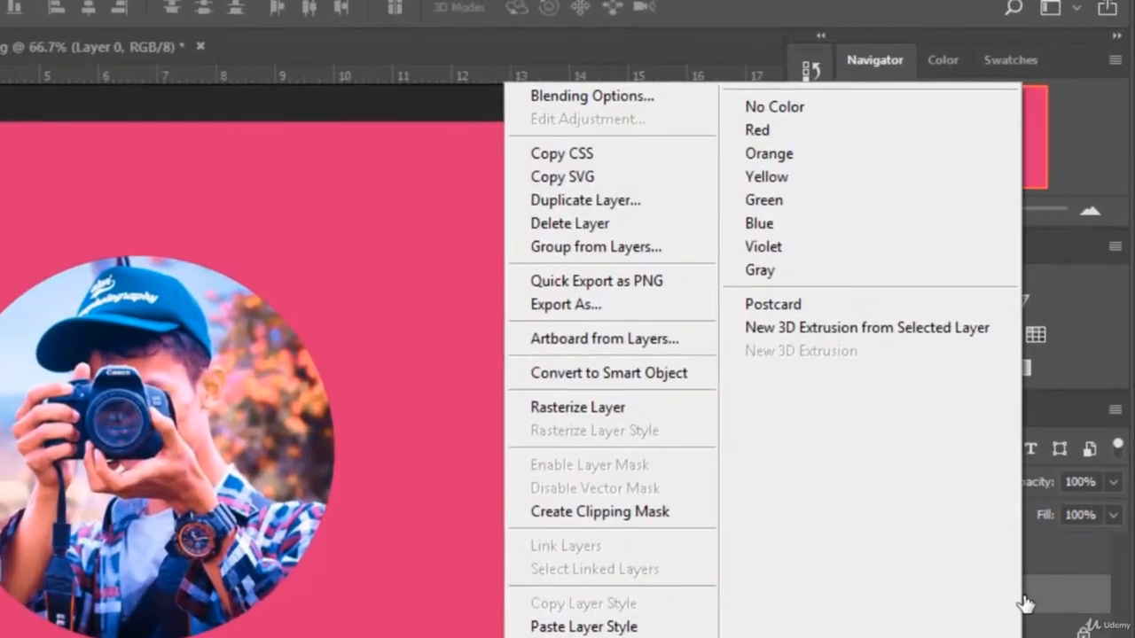
click(595, 96)
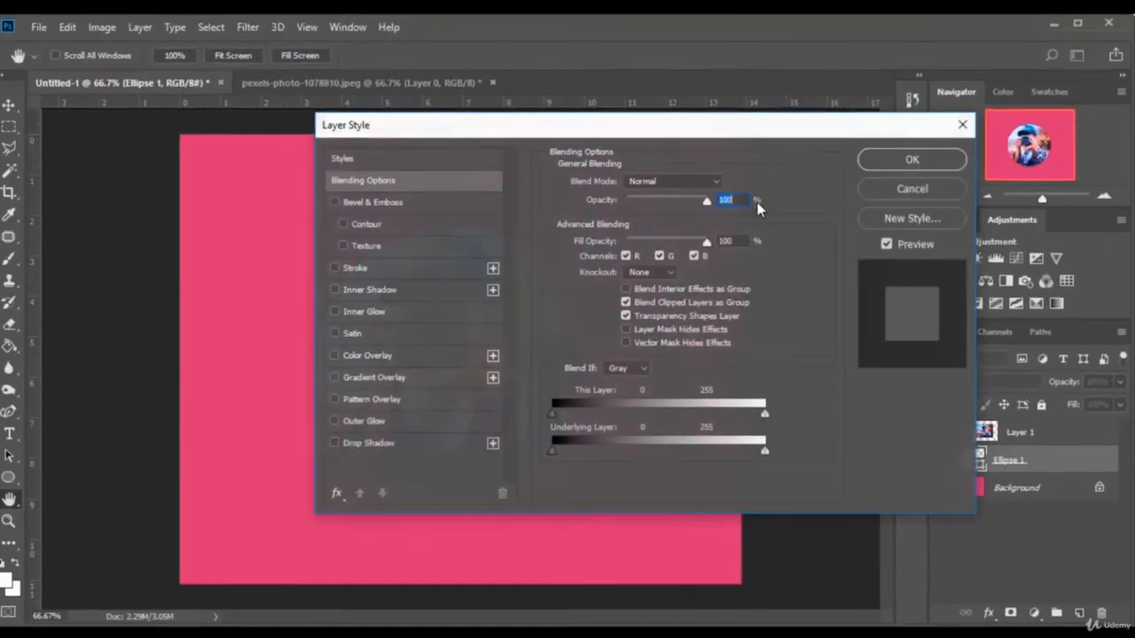
drag(454, 135, 764, 158)
click(647, 292)
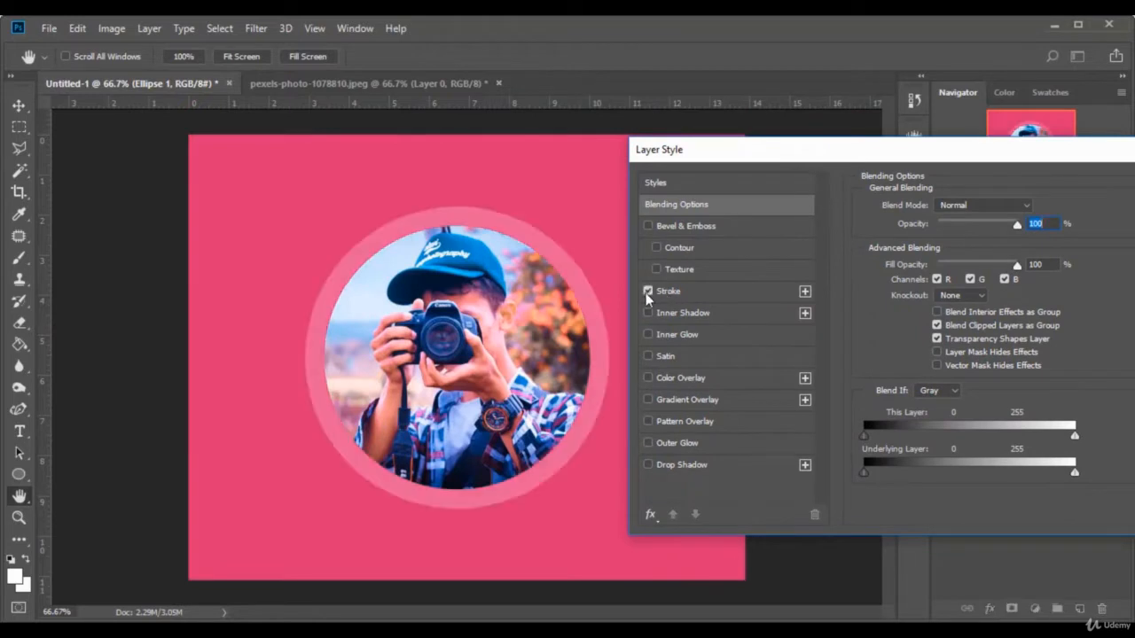
click(671, 293)
- Set the ellipse's outside stroke to a size of 35 px with a white colour at full opacity
drag(978, 211, 937, 204)
drag(941, 262, 1004, 261)
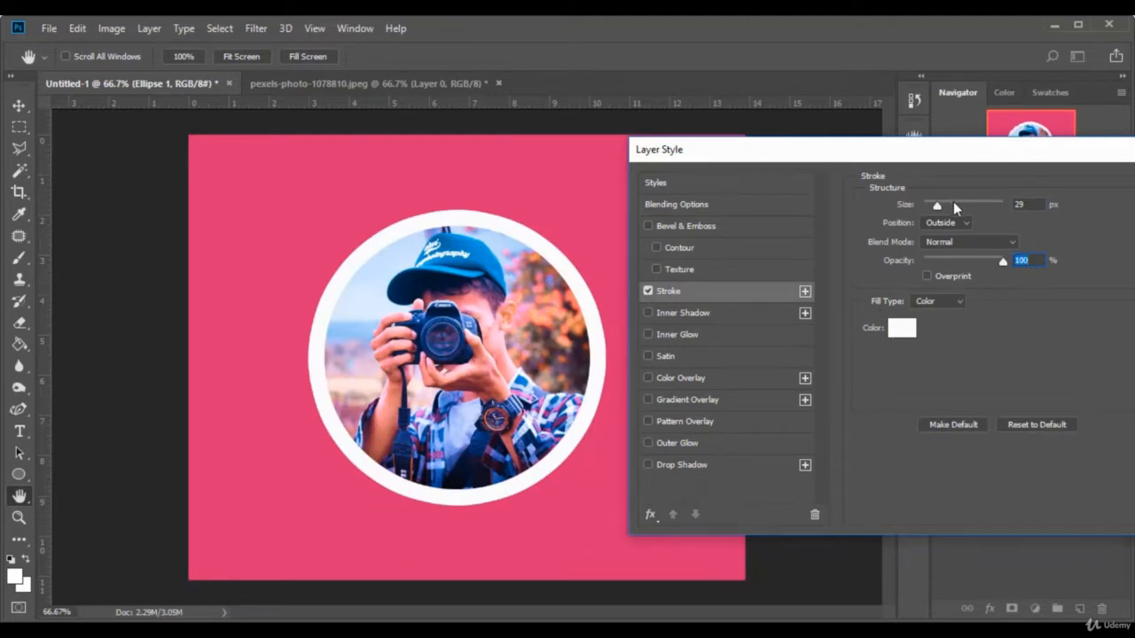
mouse_move(941, 209)
mouse_down()
mouse_move(955, 209)
mouse_move(940, 207)
mouse_up()
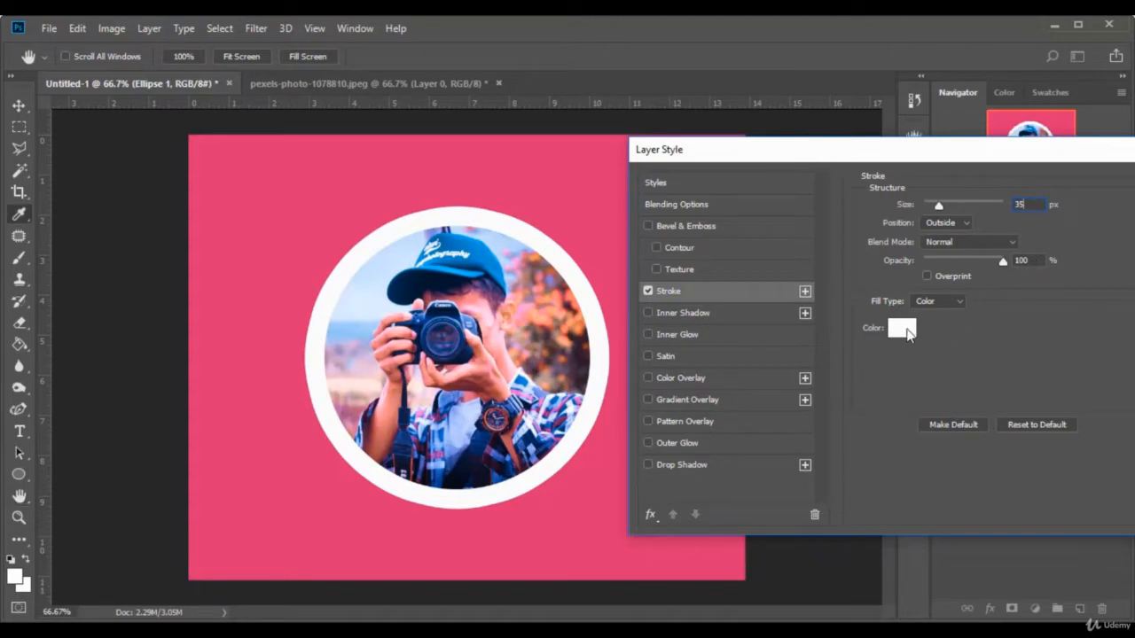
click(893, 328)
click(1024, 142)
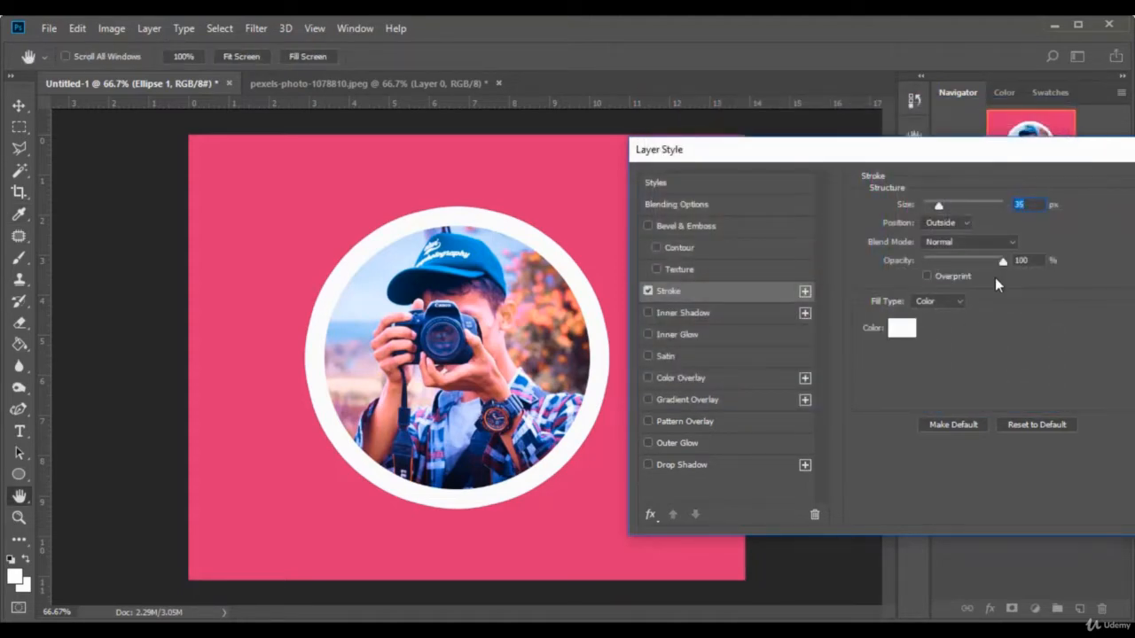
- Lower the stroke's opacity to about 20% and apply the layer style
drag(1002, 263, 940, 261)
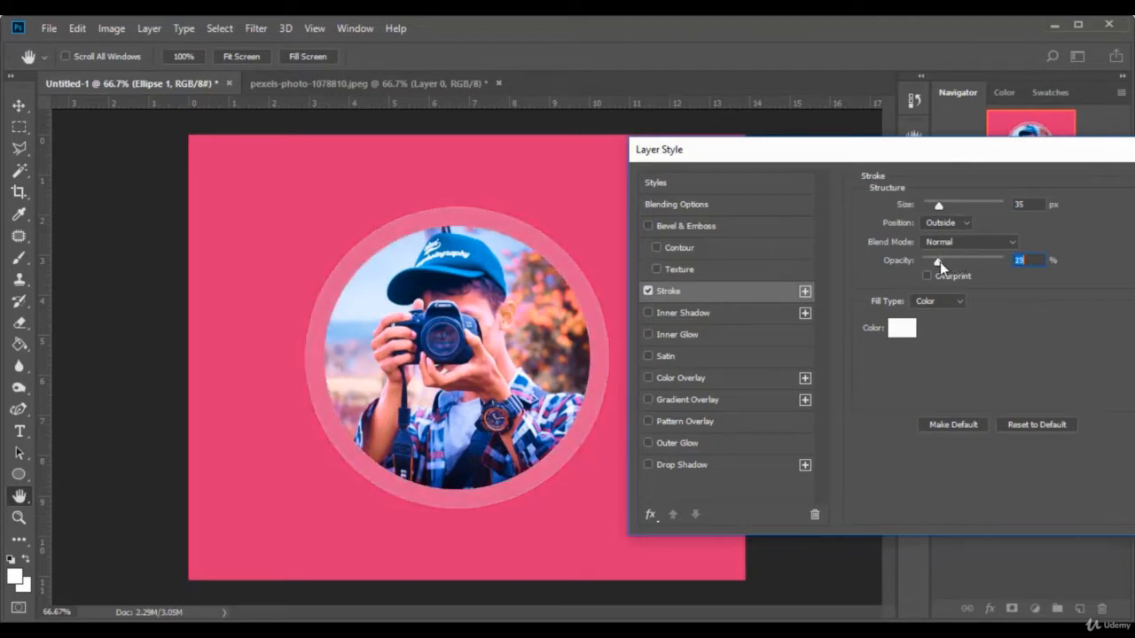
drag(965, 158, 770, 166)
click(1011, 194)
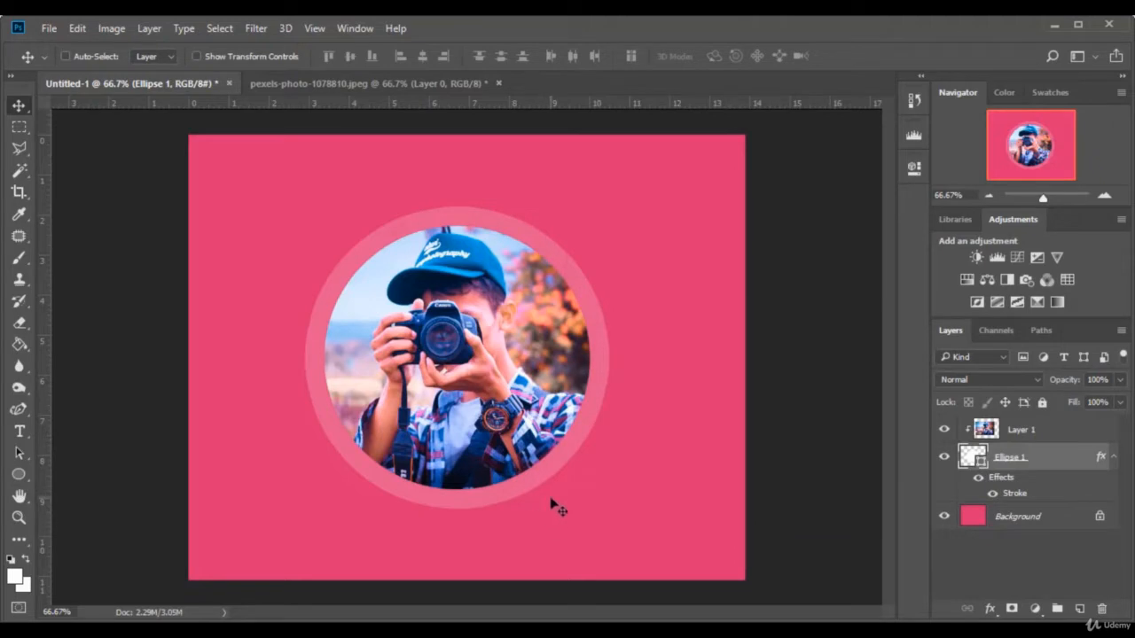
- Close the Untitled-1 and pexels-photo-1078810.jpeg documents without saving changes
click(229, 84)
click(451, 171)
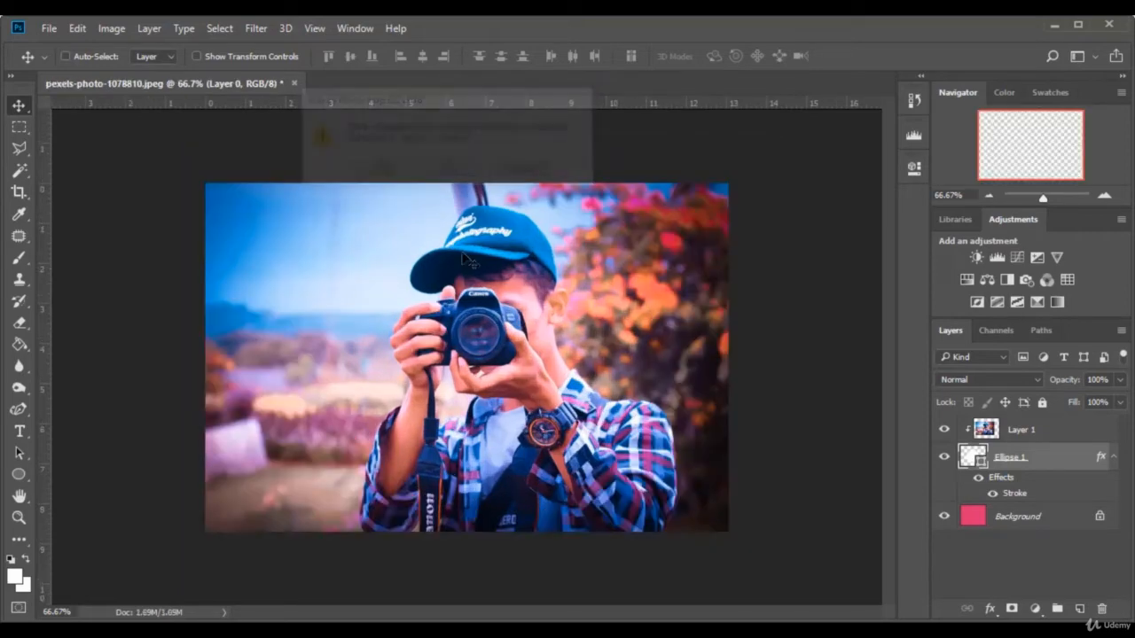
click(293, 83)
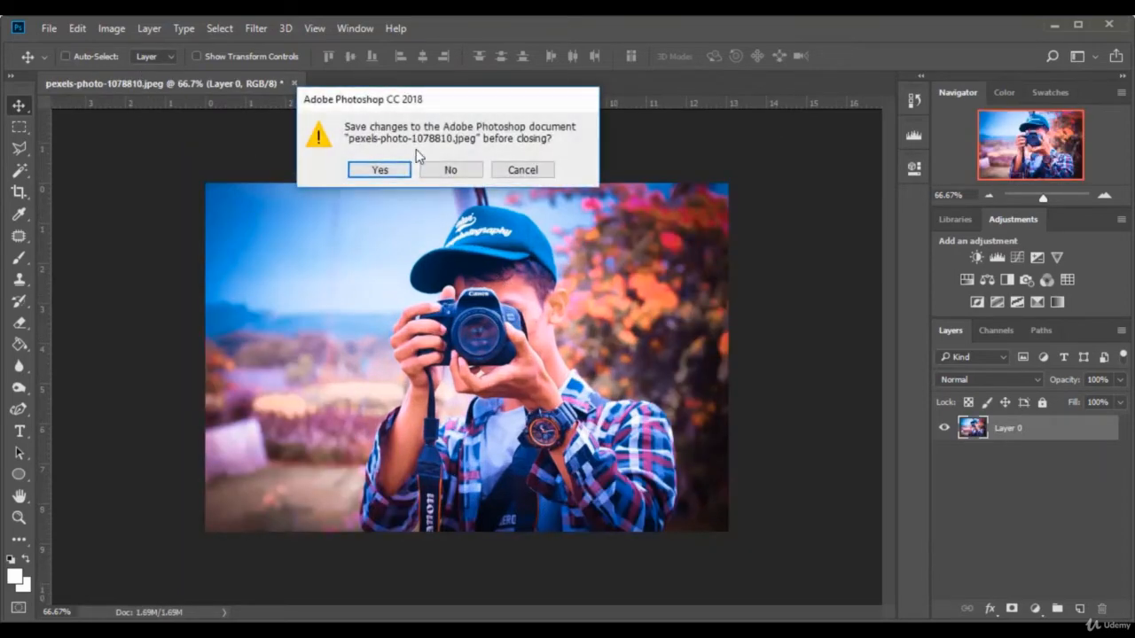
click(451, 170)
- Create a new 1000 by 800 px document at 72 pixels/inch with a white background
click(49, 28)
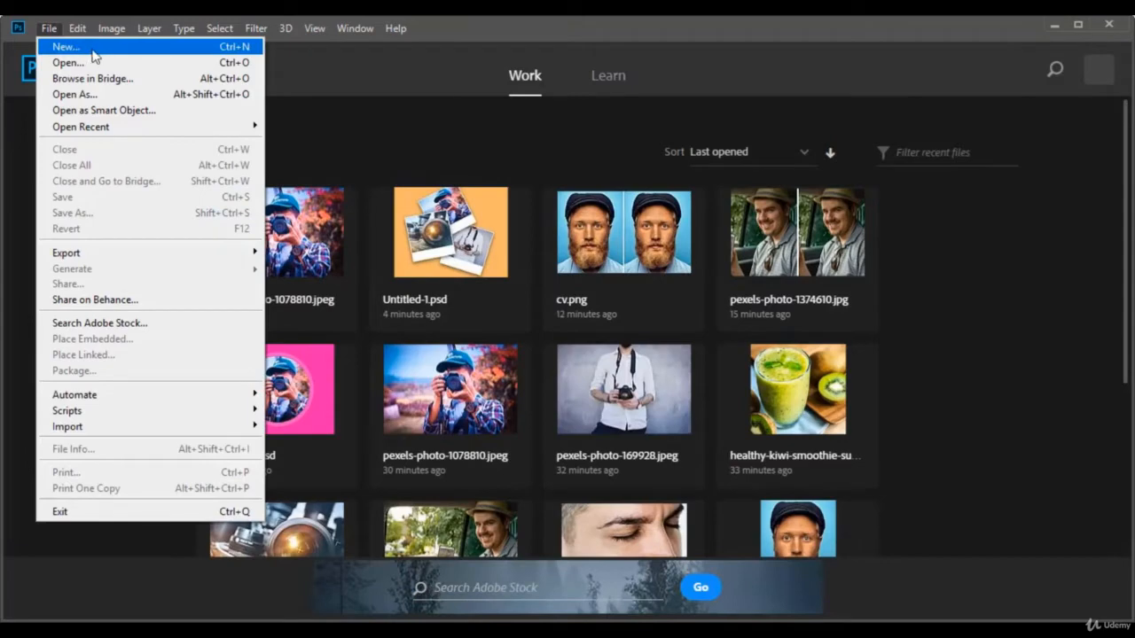
click(87, 49)
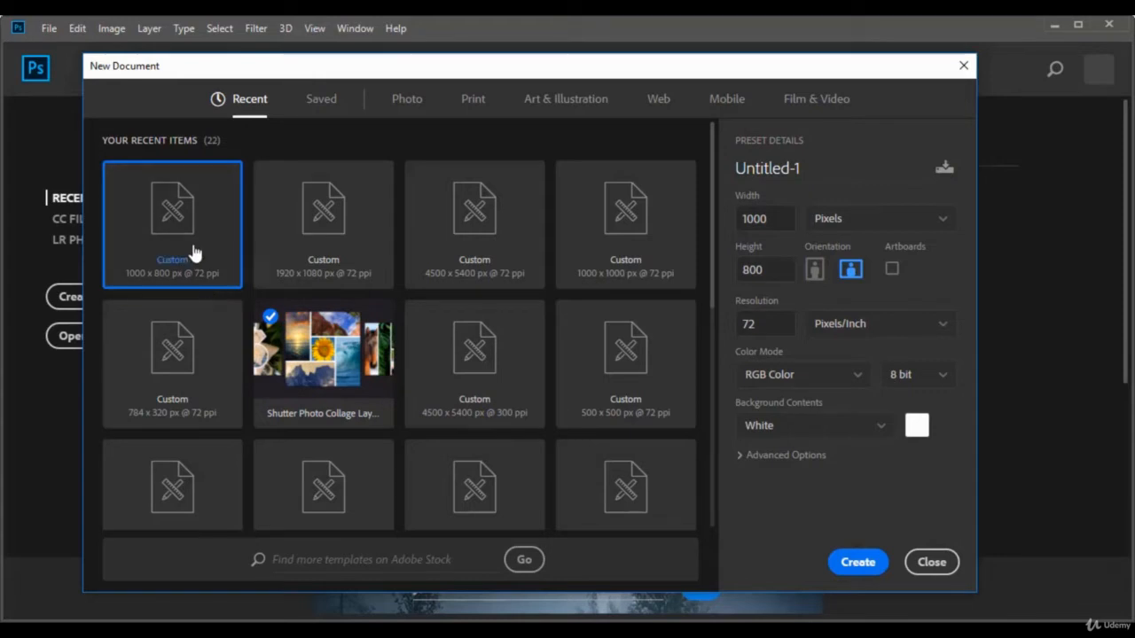
click(857, 564)
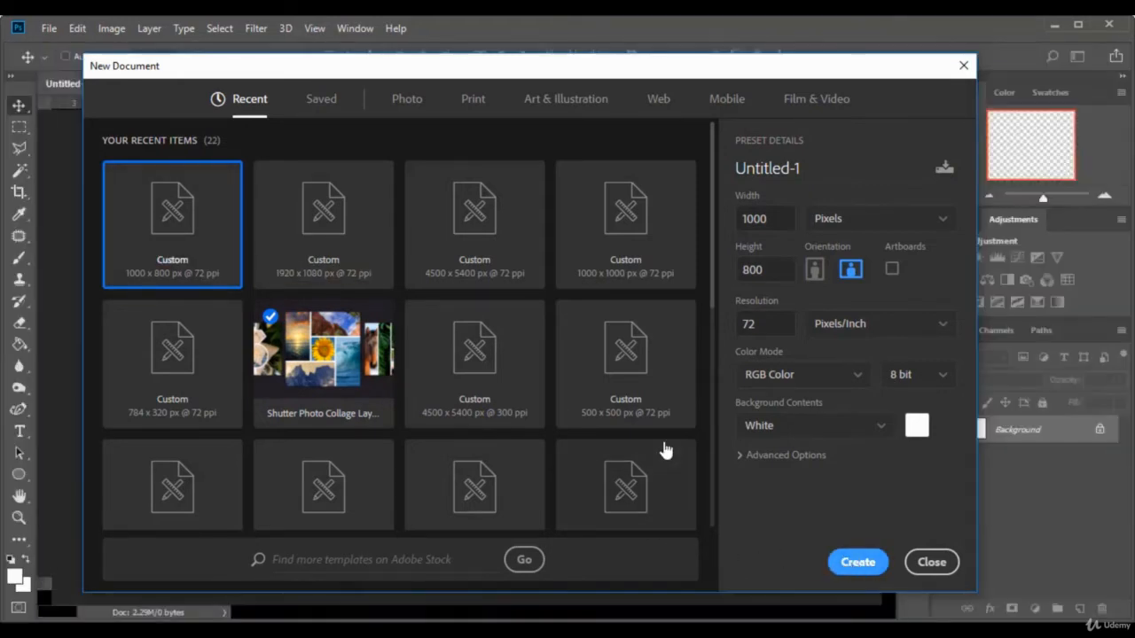
- Set the foreground colour to a warm yellow-orange and fill the background with it using the Paint Bucket
click(16, 581)
drag(879, 315, 879, 349)
click(803, 162)
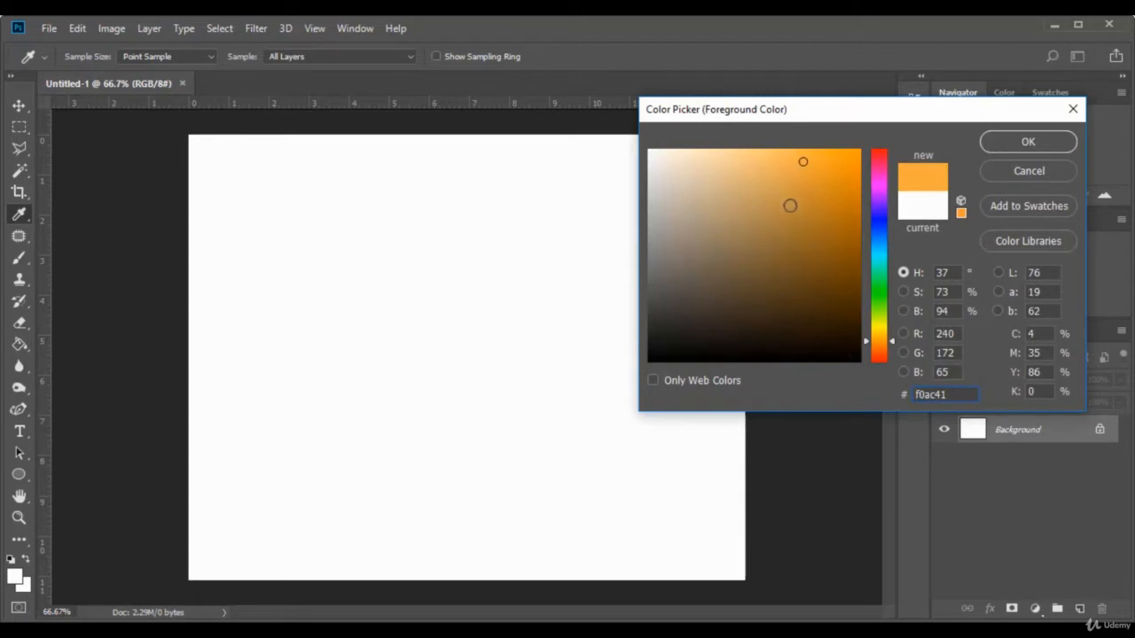
drag(884, 344, 883, 340)
drag(778, 157, 786, 168)
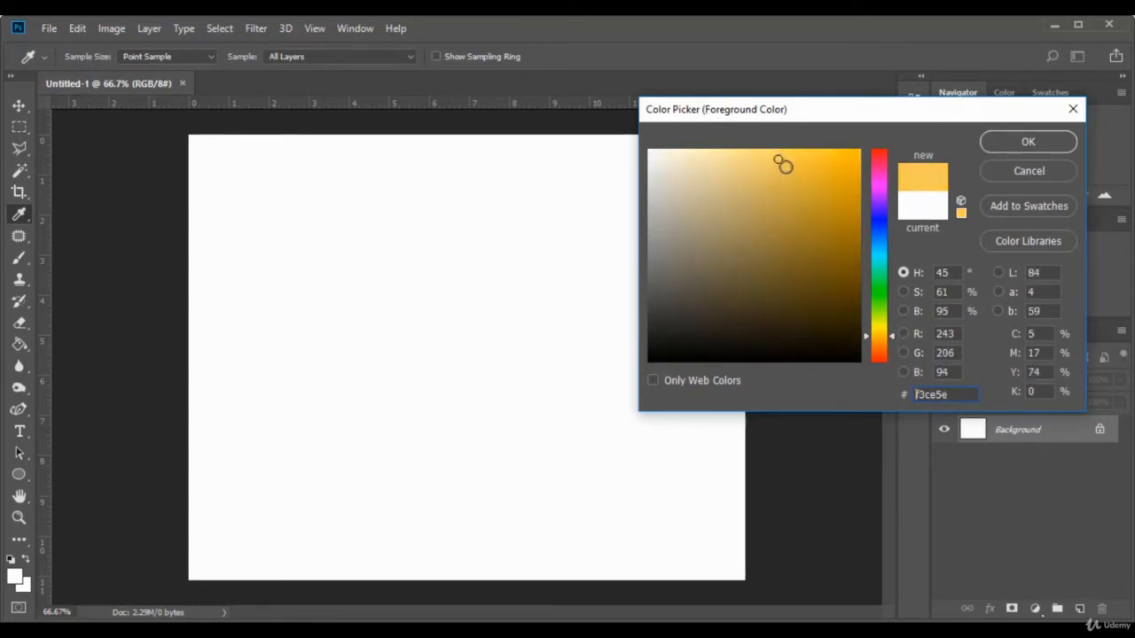
click(1028, 143)
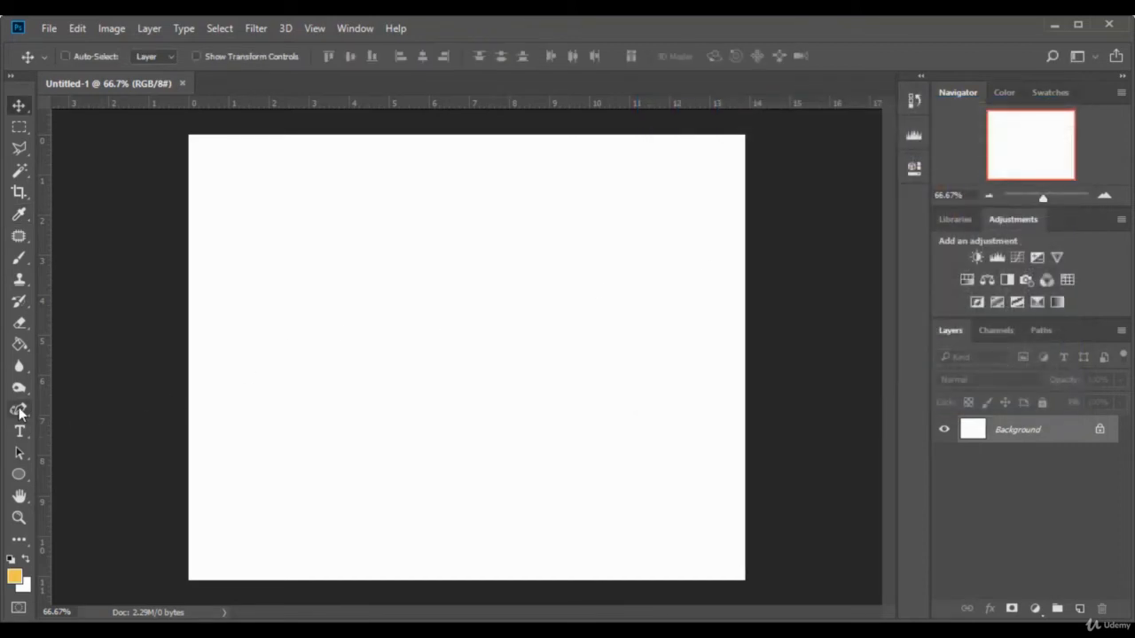
click(20, 344)
click(497, 337)
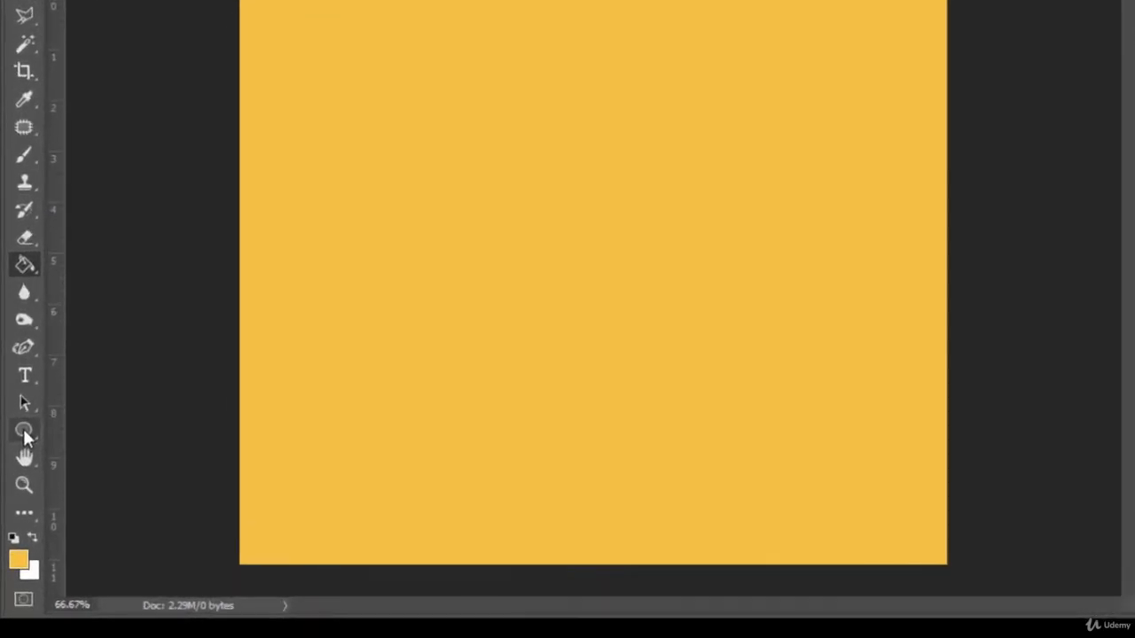
- Draw a rectangle about 364 by 307 px in the lower right part of the canvas and fill it white
right_click(23, 431)
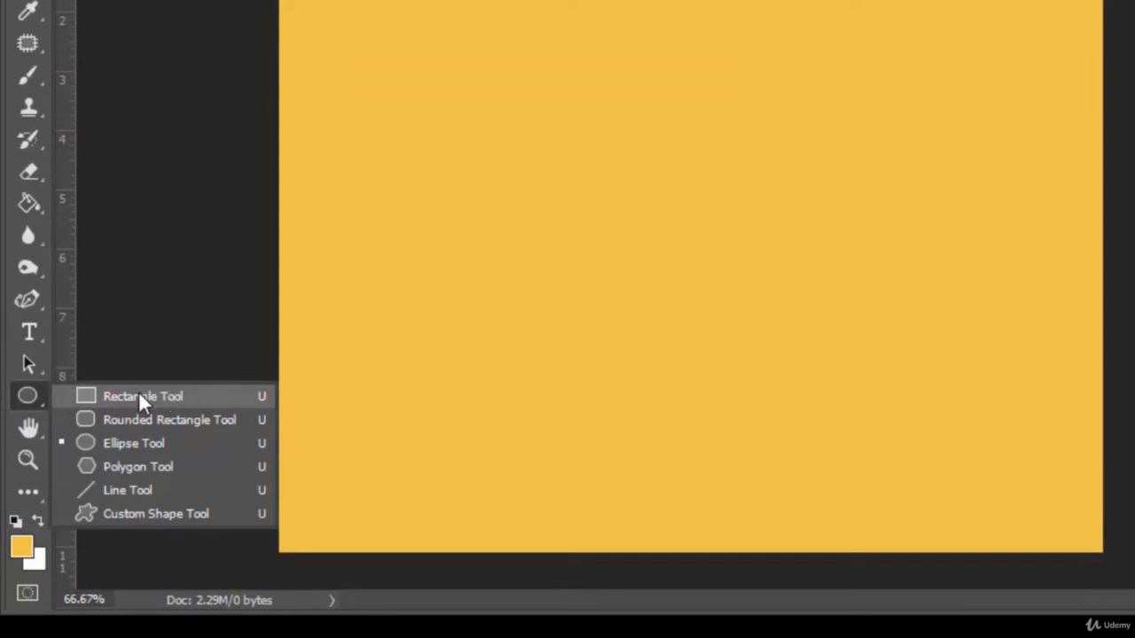
click(129, 396)
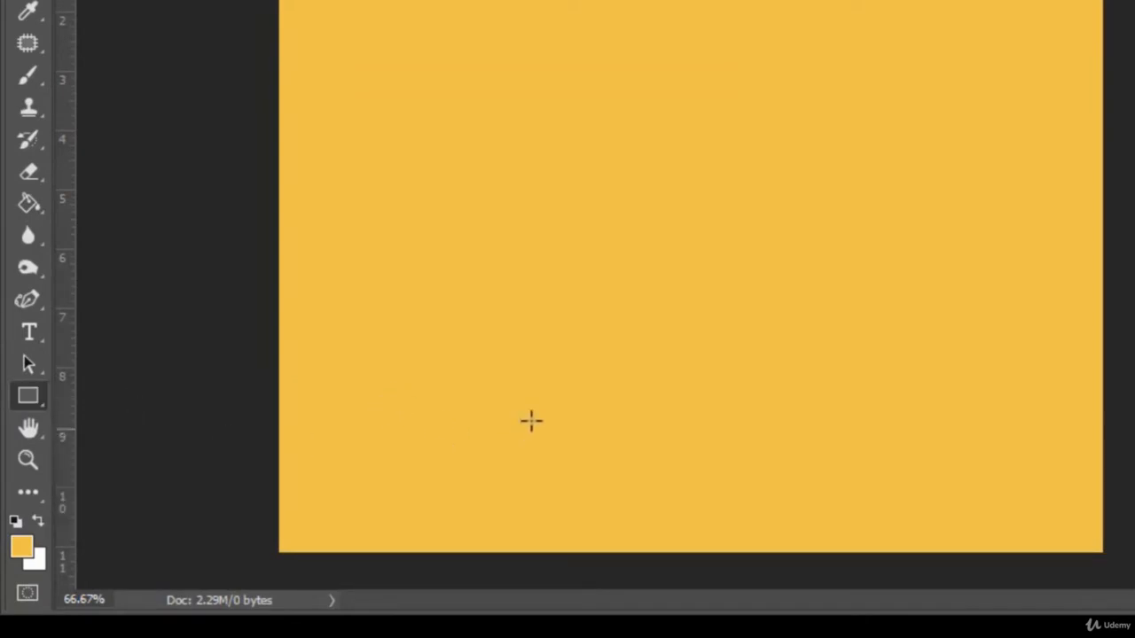
click(687, 211)
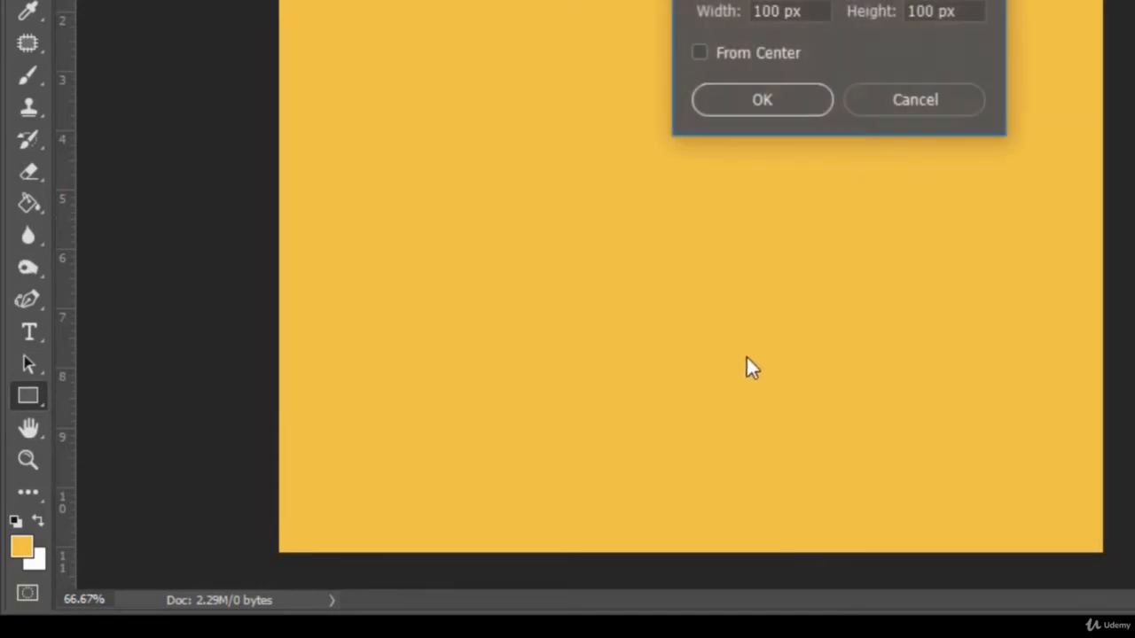
click(928, 113)
drag(658, 246, 958, 497)
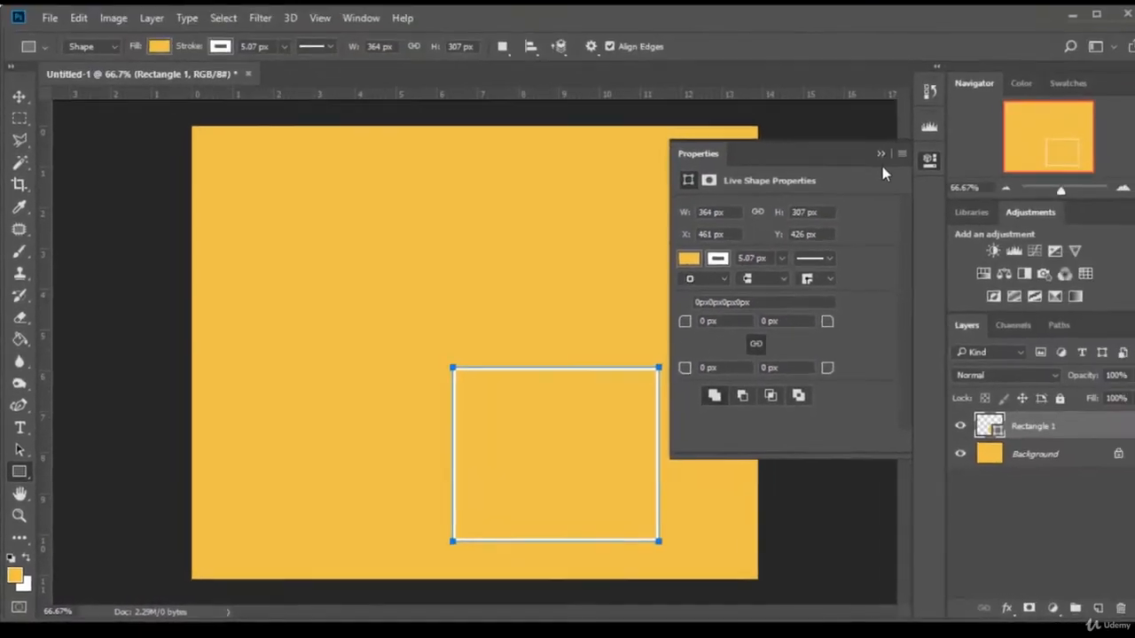
click(881, 155)
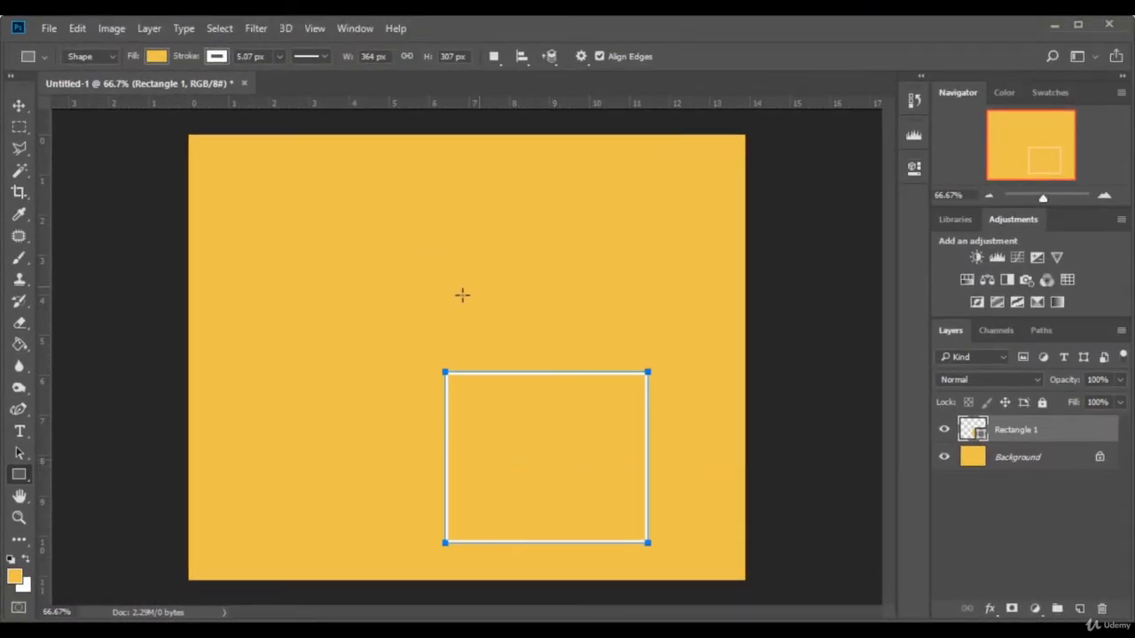
click(156, 56)
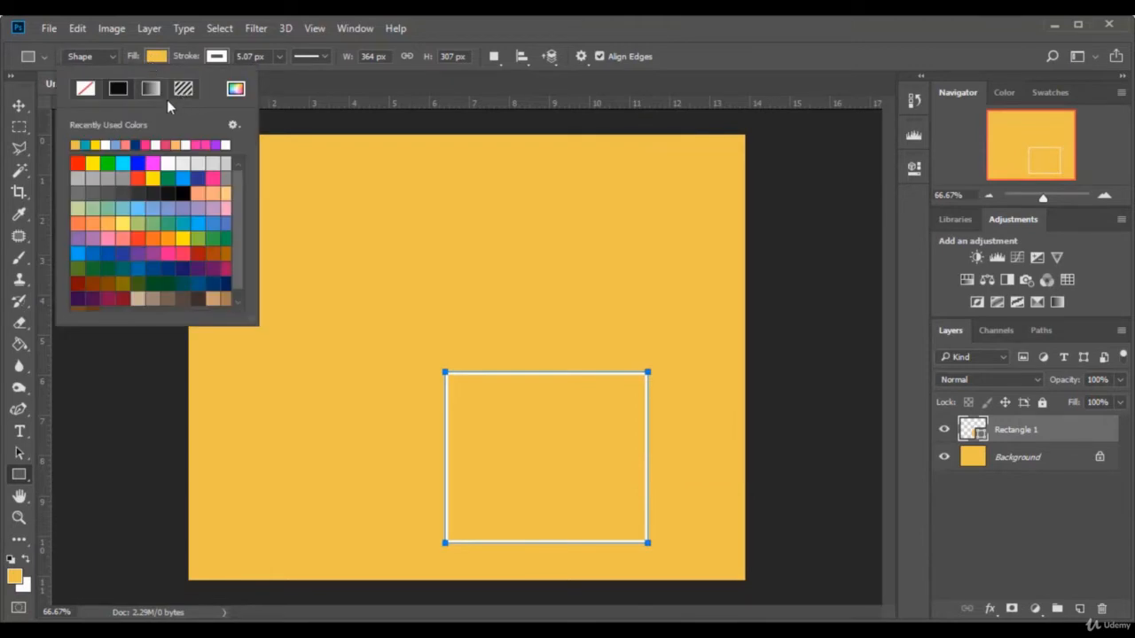
click(168, 163)
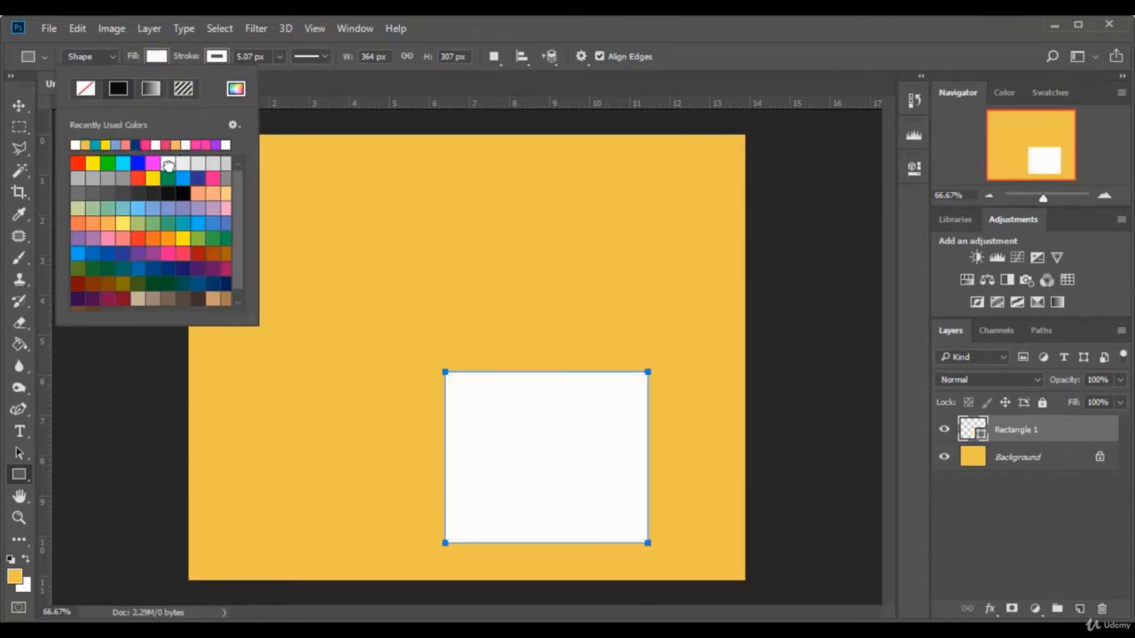
- Move the white rectangle up and extend its top edge slightly to make it taller
click(19, 105)
drag(569, 417, 559, 363)
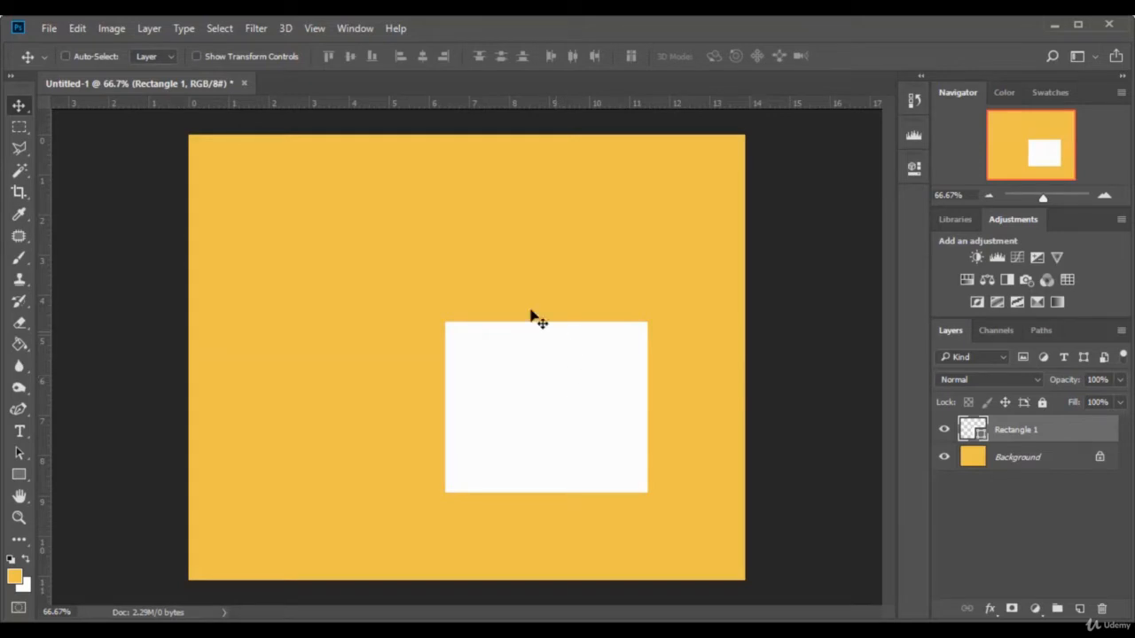
click(244, 56)
drag(550, 321, 547, 309)
click(740, 57)
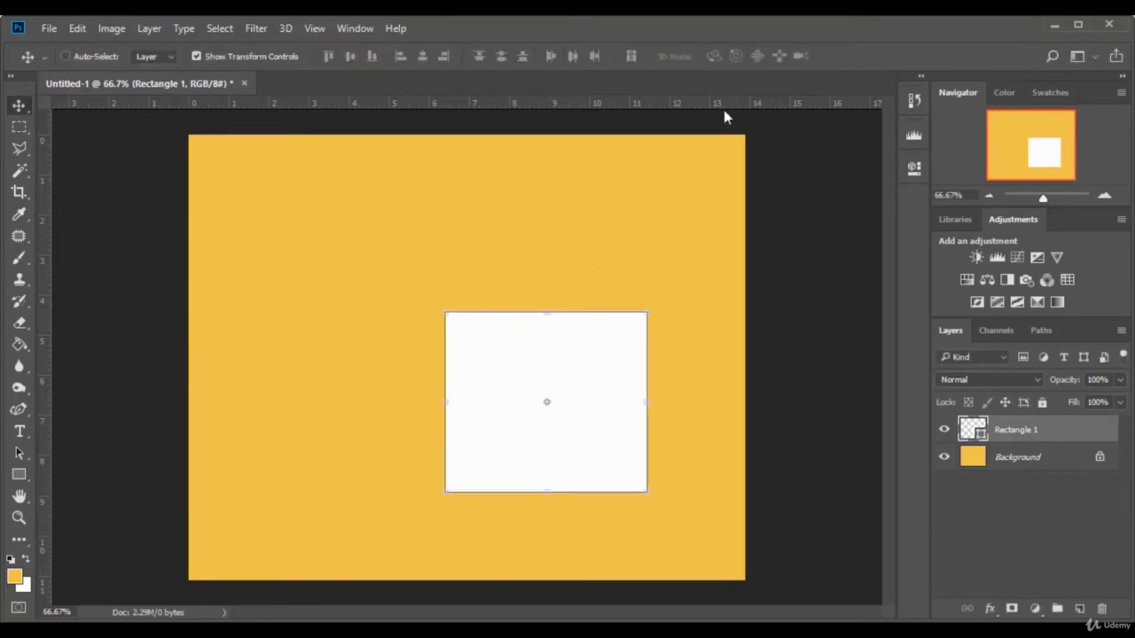
- Duplicate the white rectangle's layer and recolour the copy light grey
right_click(1062, 433)
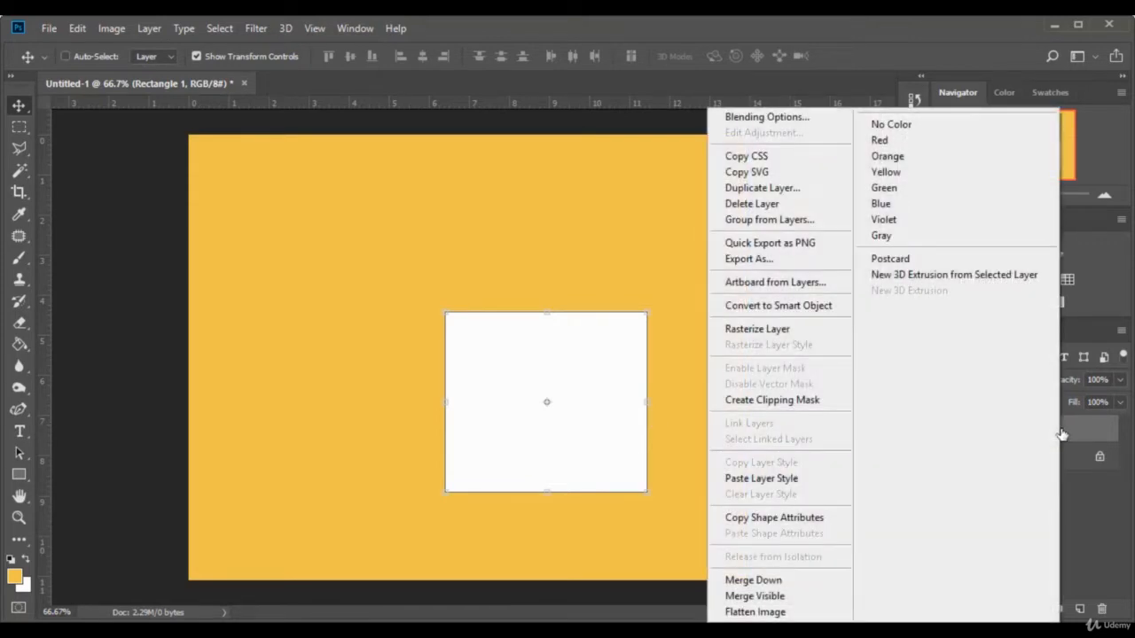
click(783, 187)
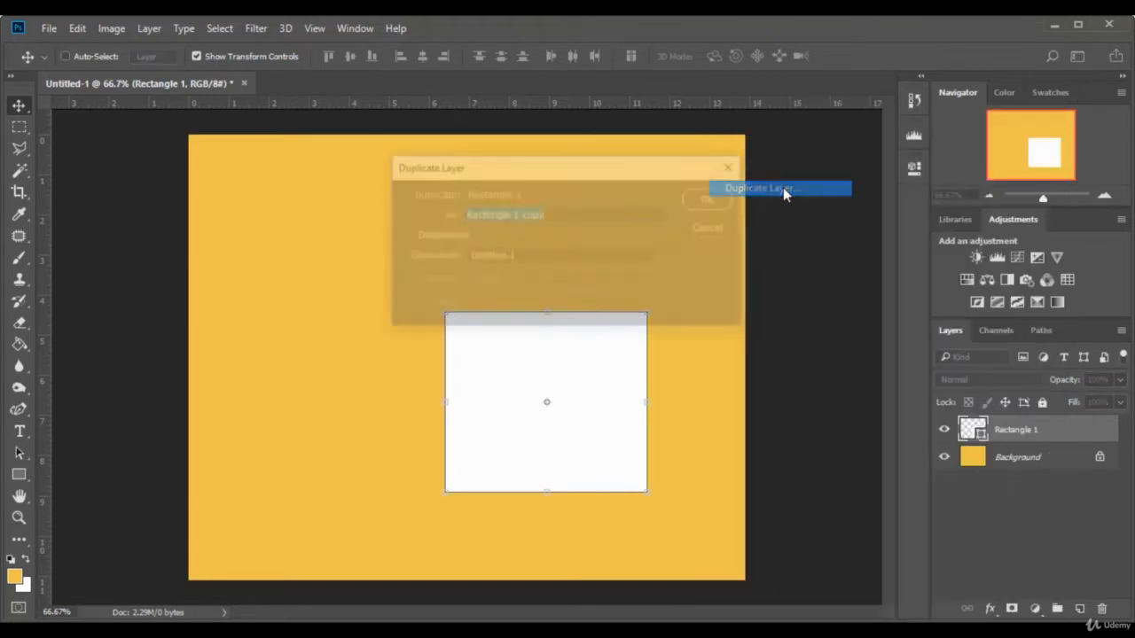
click(710, 201)
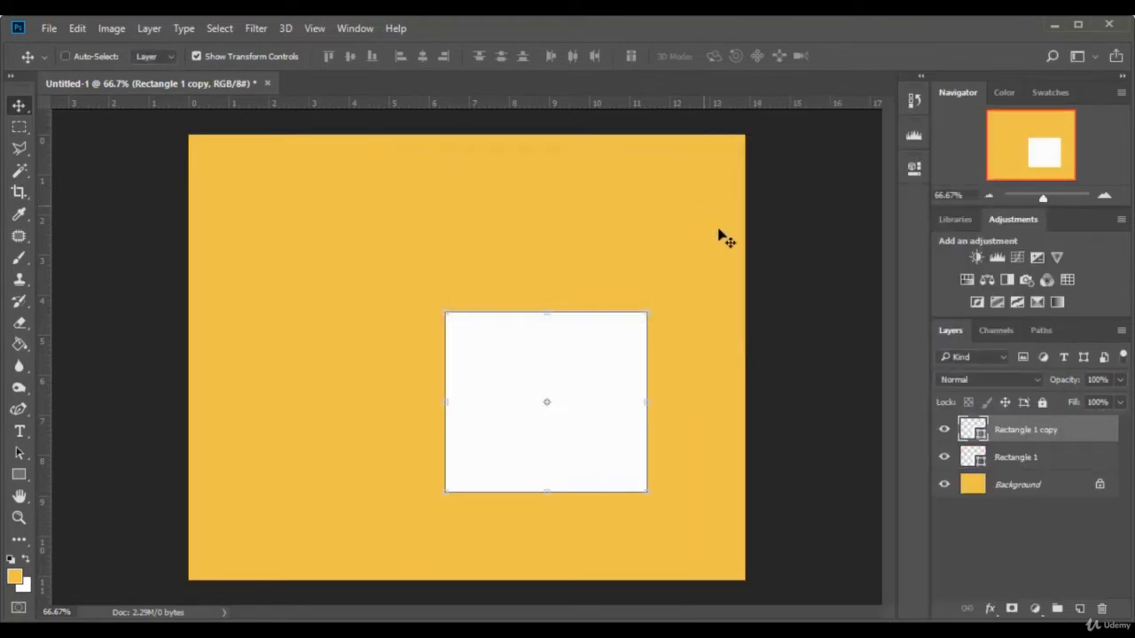
double_click(974, 429)
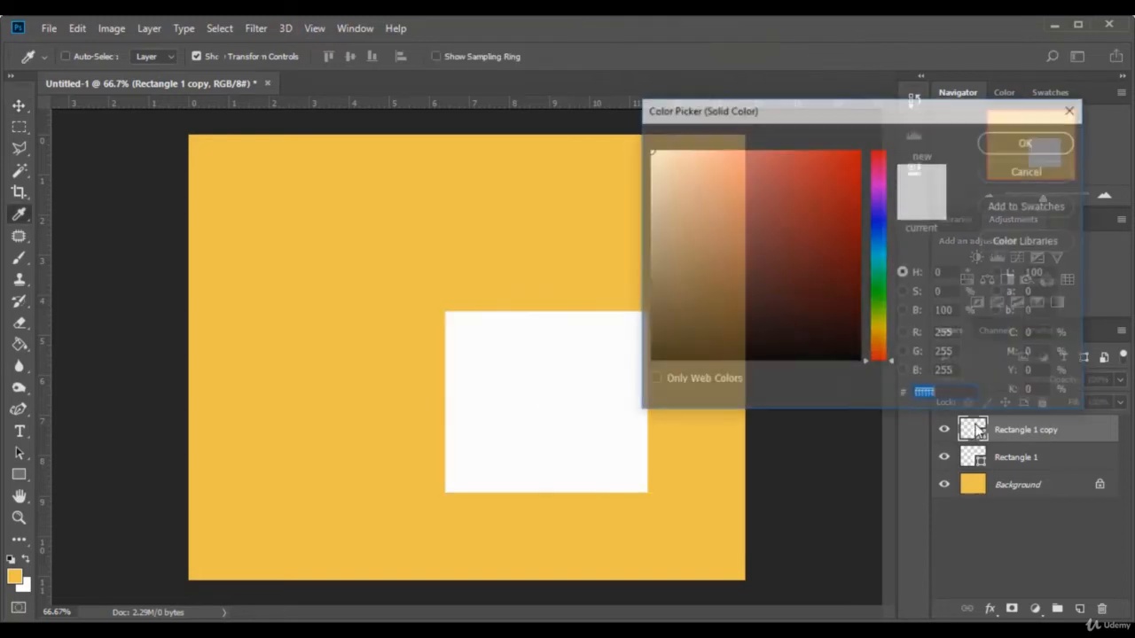
text(c9c4c4)
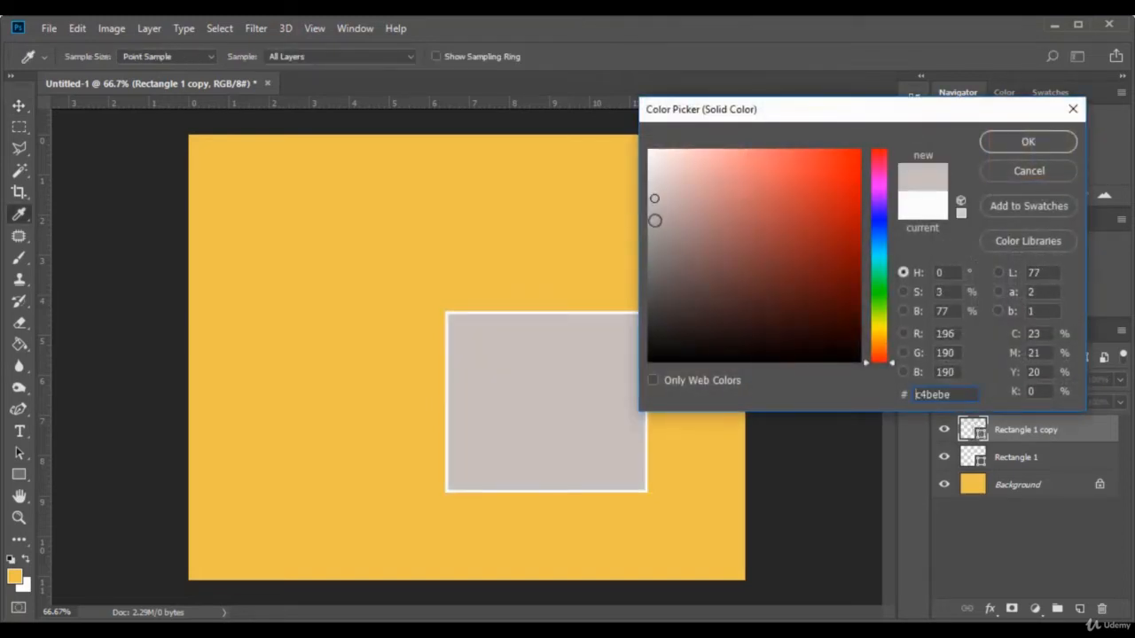
click(1028, 144)
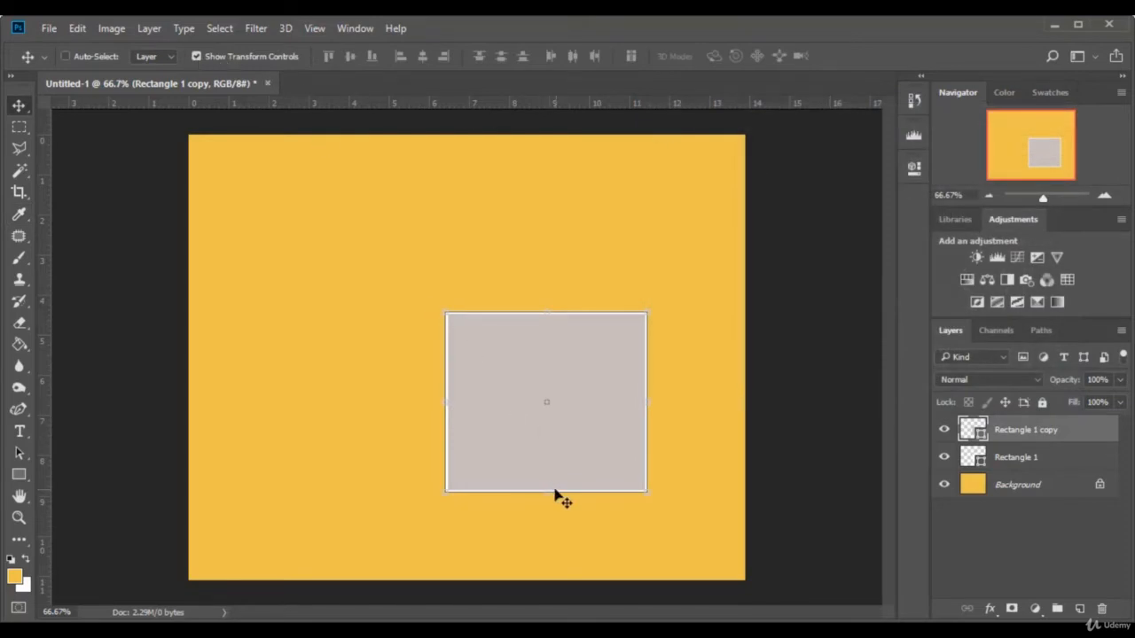
- Shorten the grey rectangle from its bottom edge so a white strip shows below it, and hide the transform controls
key(ctrl+t)
drag(547, 490, 547, 454)
click(739, 55)
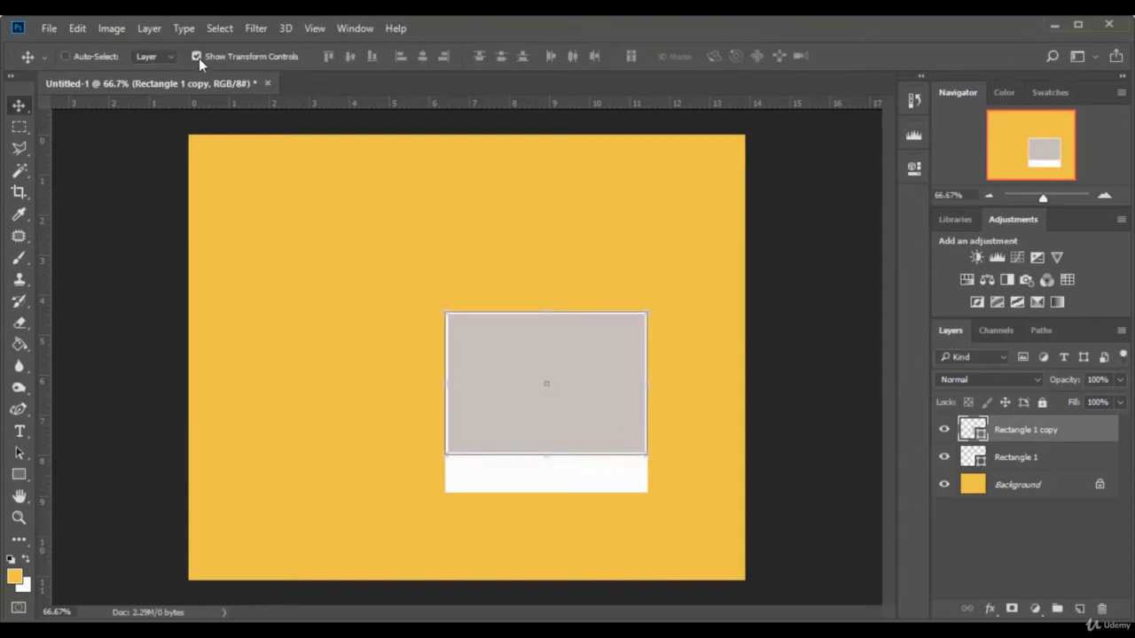
click(197, 56)
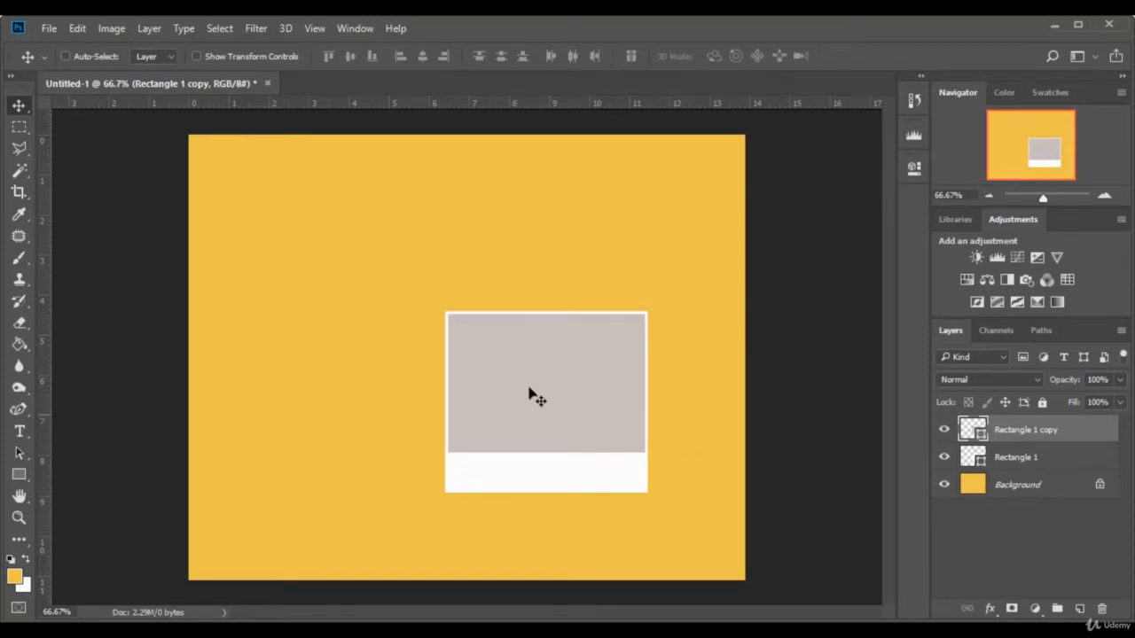
- Open the image pexels-photo-169928 from the shape tool folder
click(48, 28)
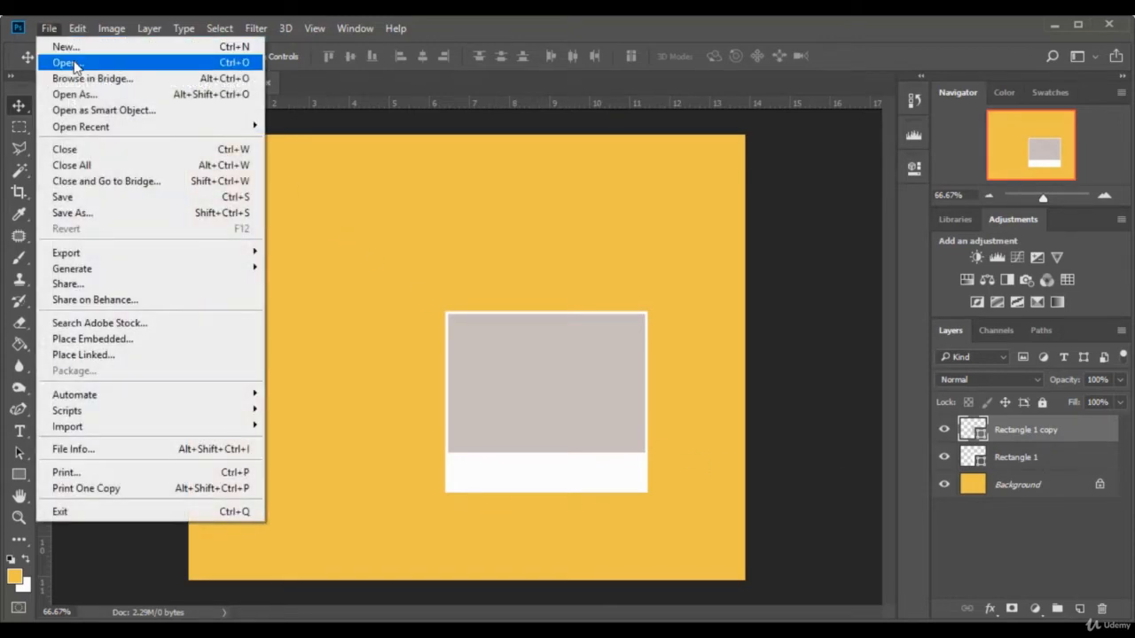
click(64, 62)
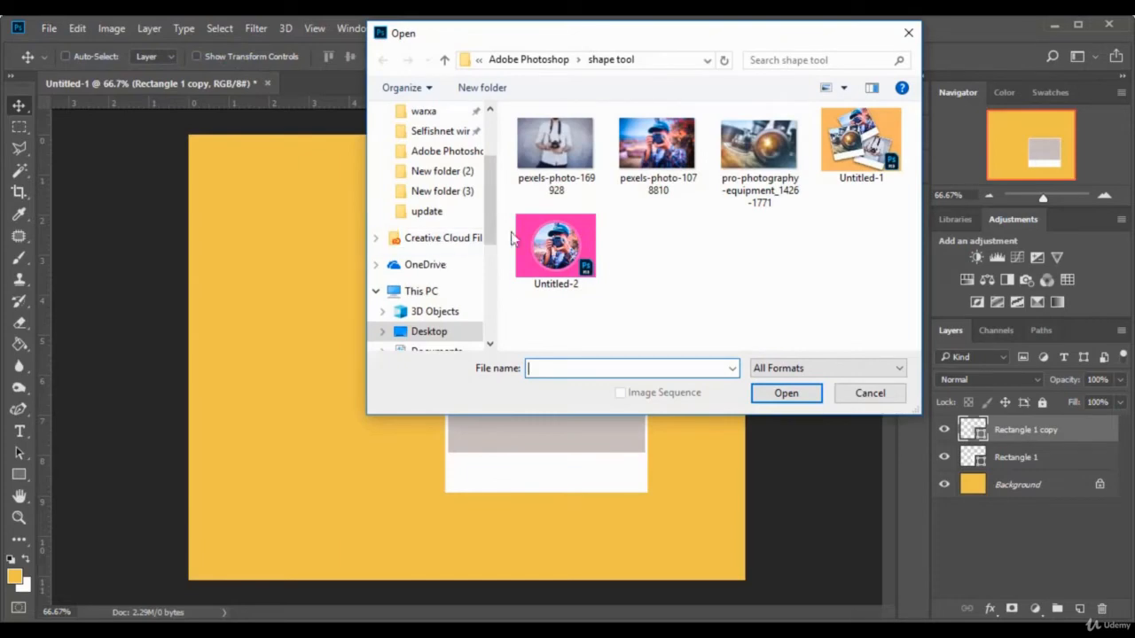
click(559, 146)
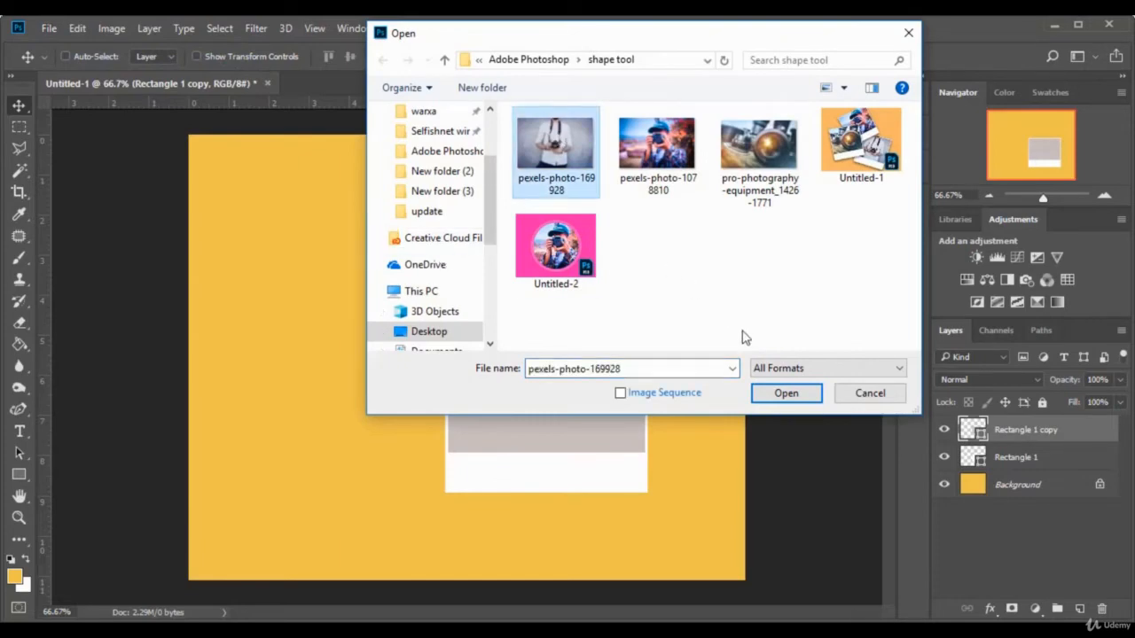
click(786, 396)
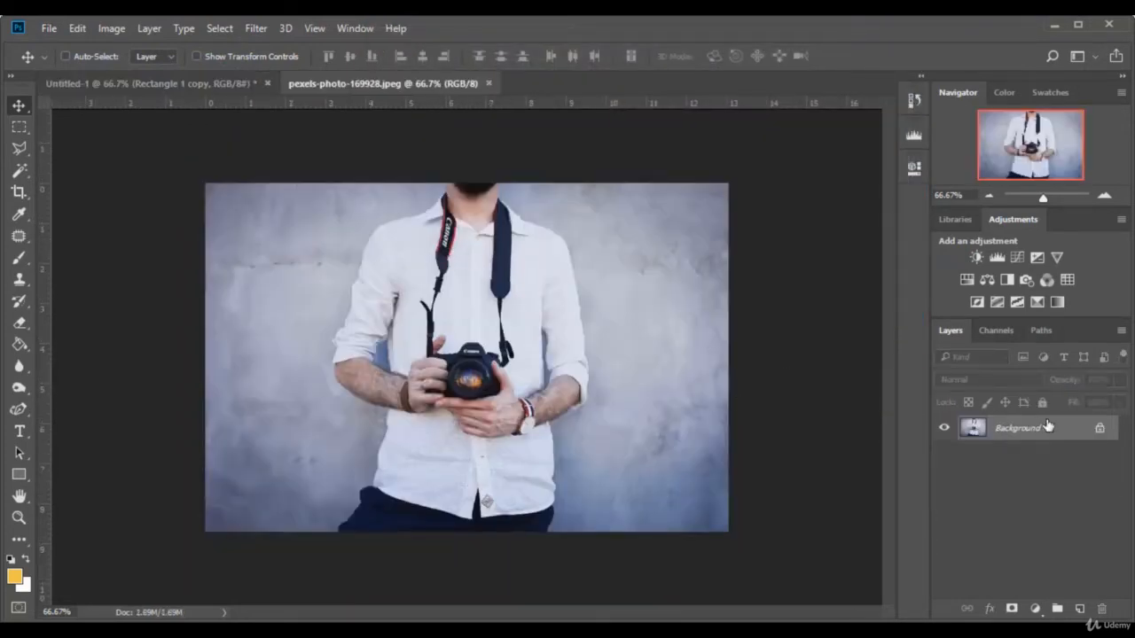
- Unlock the photo's background layer and move the photo into Untitled-1, with the camera over the grey rectangle
click(1100, 428)
drag(497, 268, 428, 250)
drag(544, 398, 546, 400)
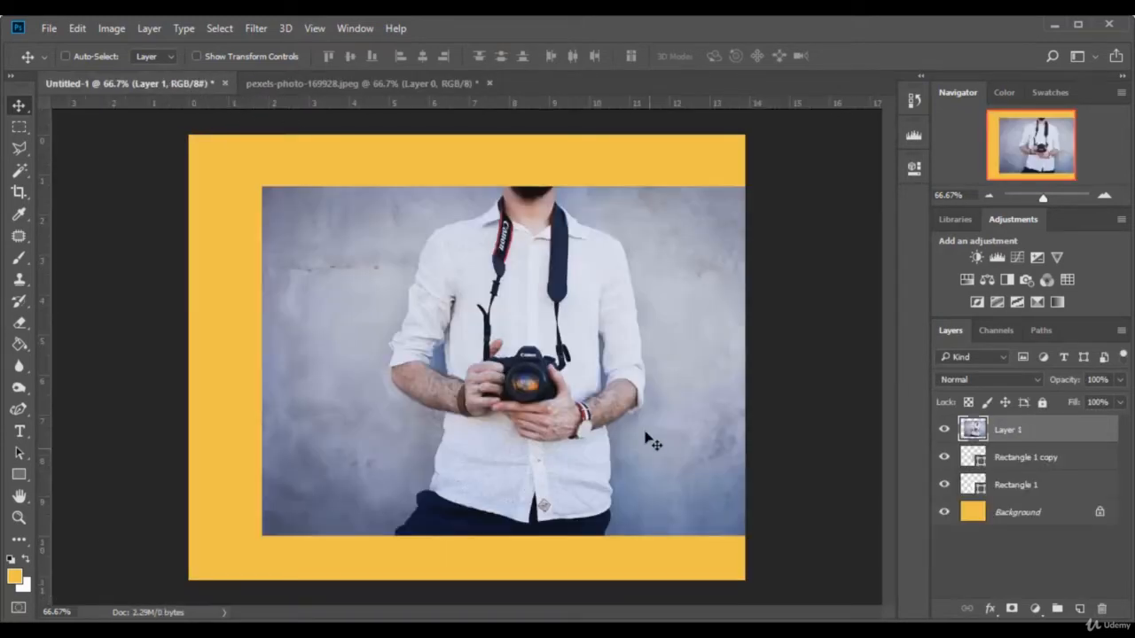
drag(649, 390, 658, 397)
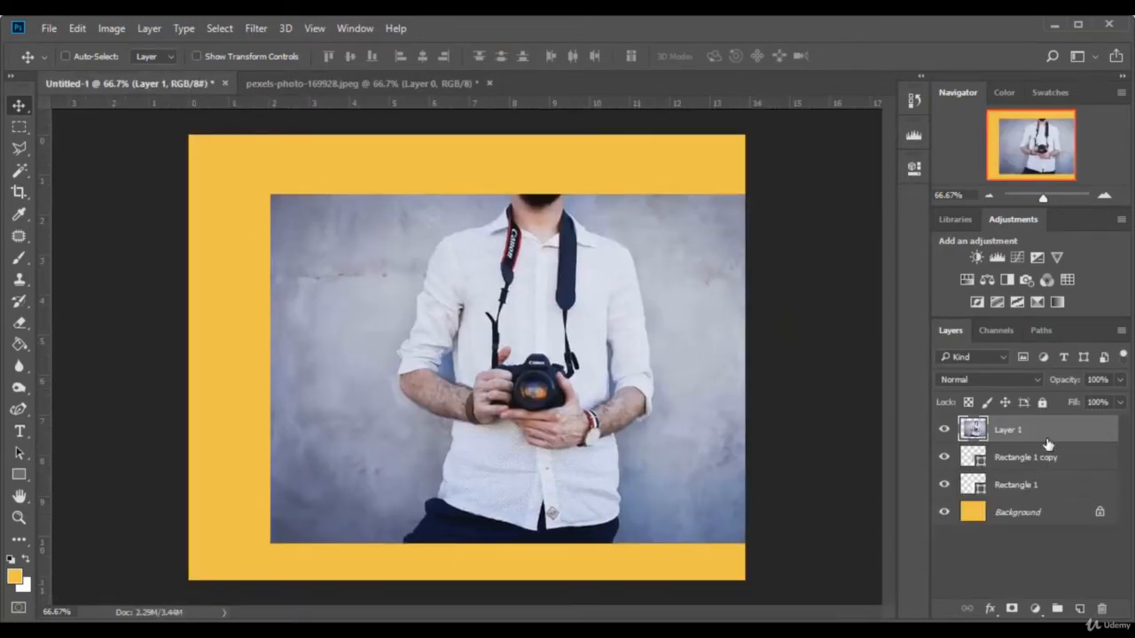
- Clip the photo to the grey rectangle and scale it down, positioning it so the torso and camera are centred in the frame
right_click(1046, 431)
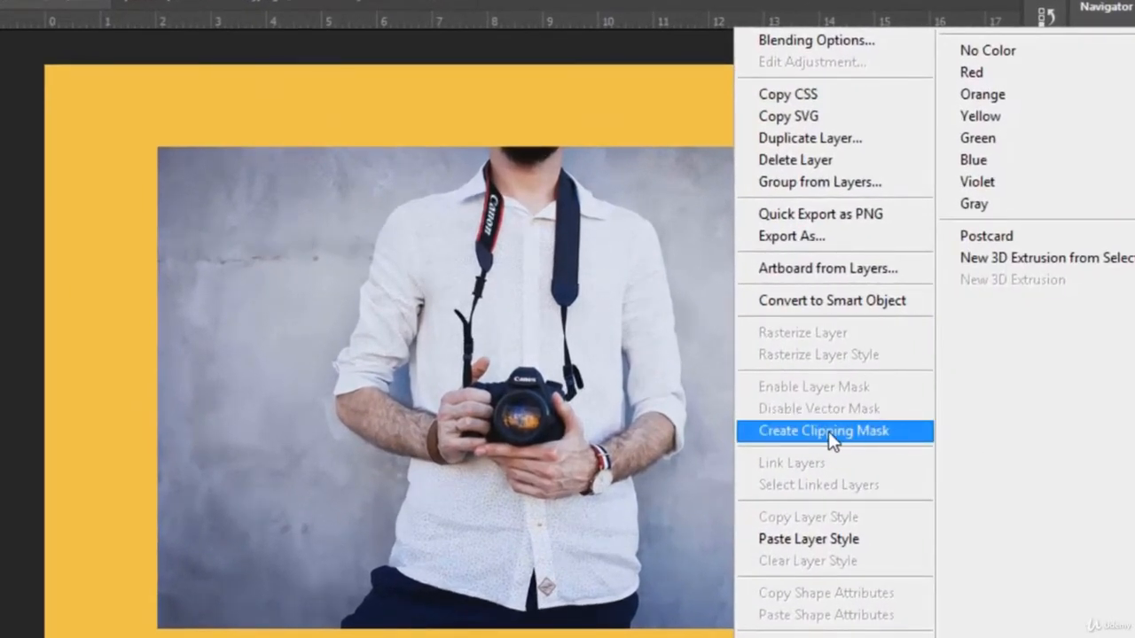
click(828, 431)
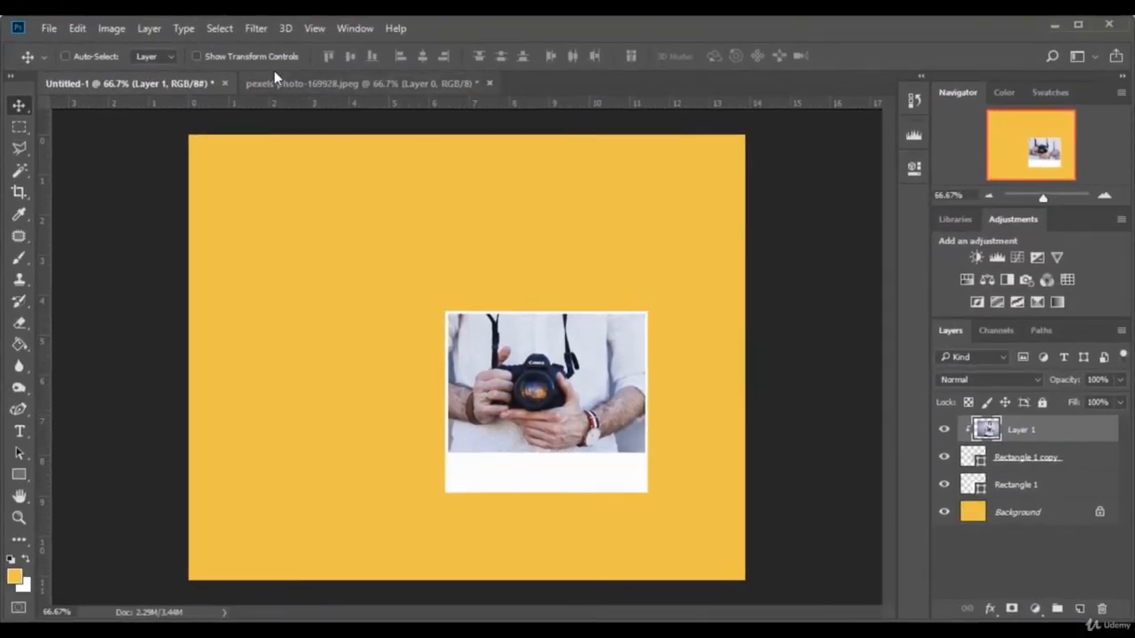
click(200, 56)
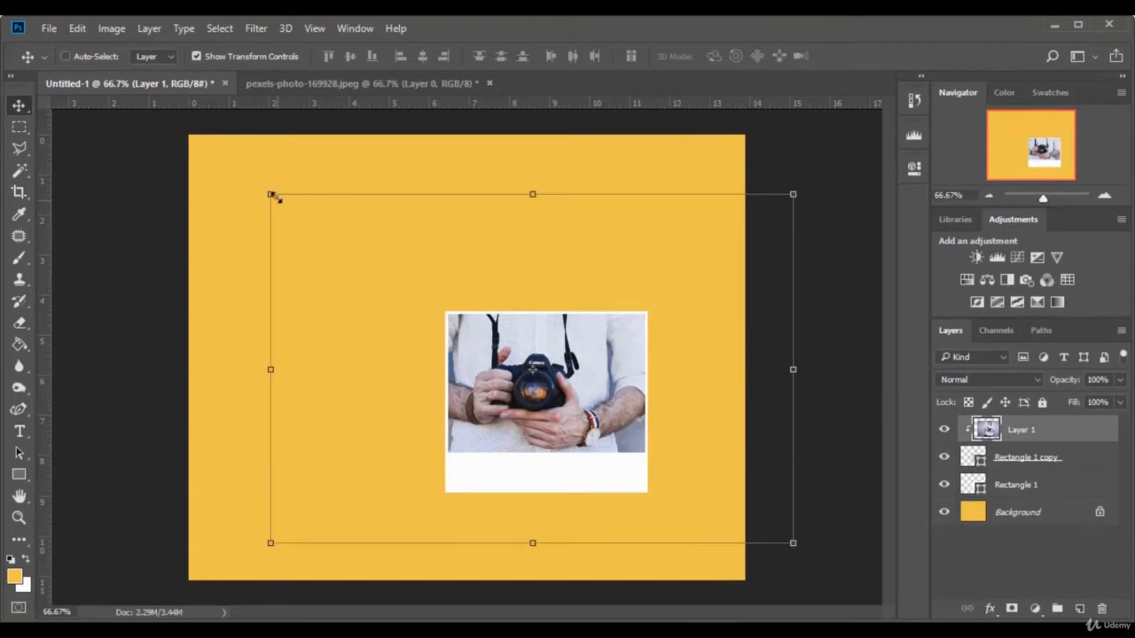
drag(271, 191, 484, 333)
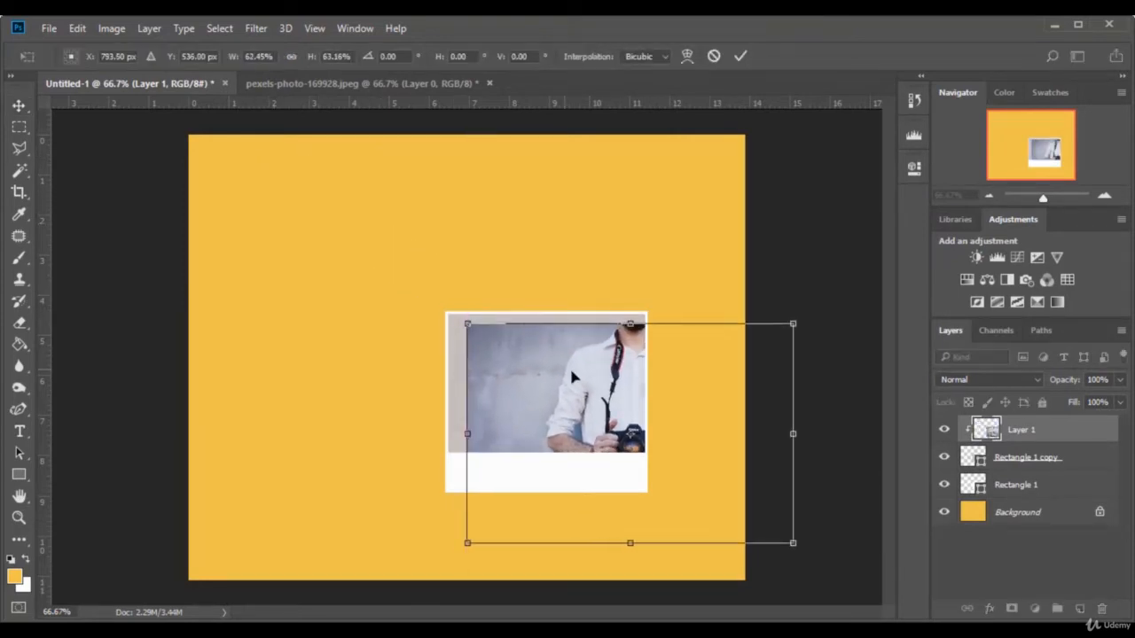
drag(578, 376, 494, 343)
drag(710, 512, 678, 475)
drag(572, 351, 588, 352)
drag(581, 393, 583, 404)
click(740, 56)
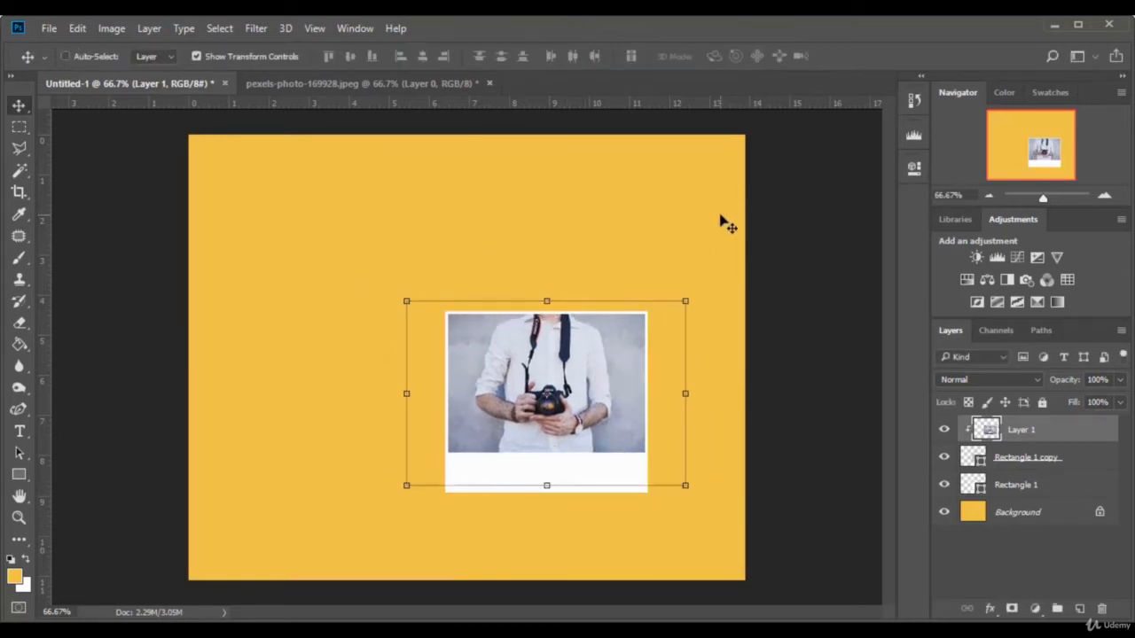
click(214, 55)
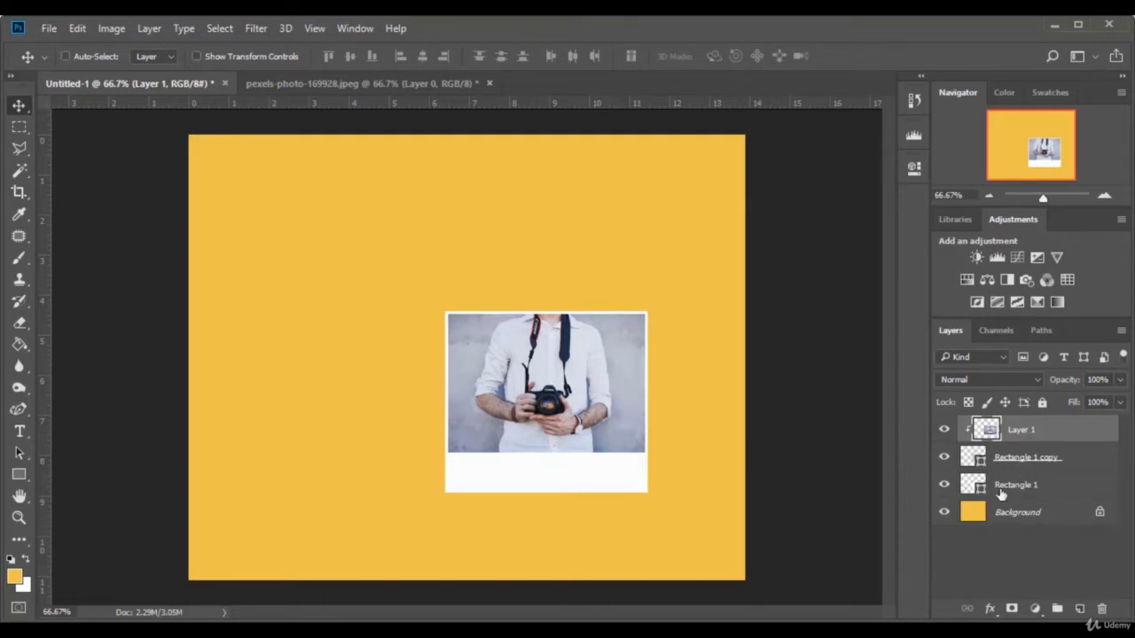
- Group the photo layer with both rectangle layers and check the group by toggling its visibility
ctrl+click(1066, 464)
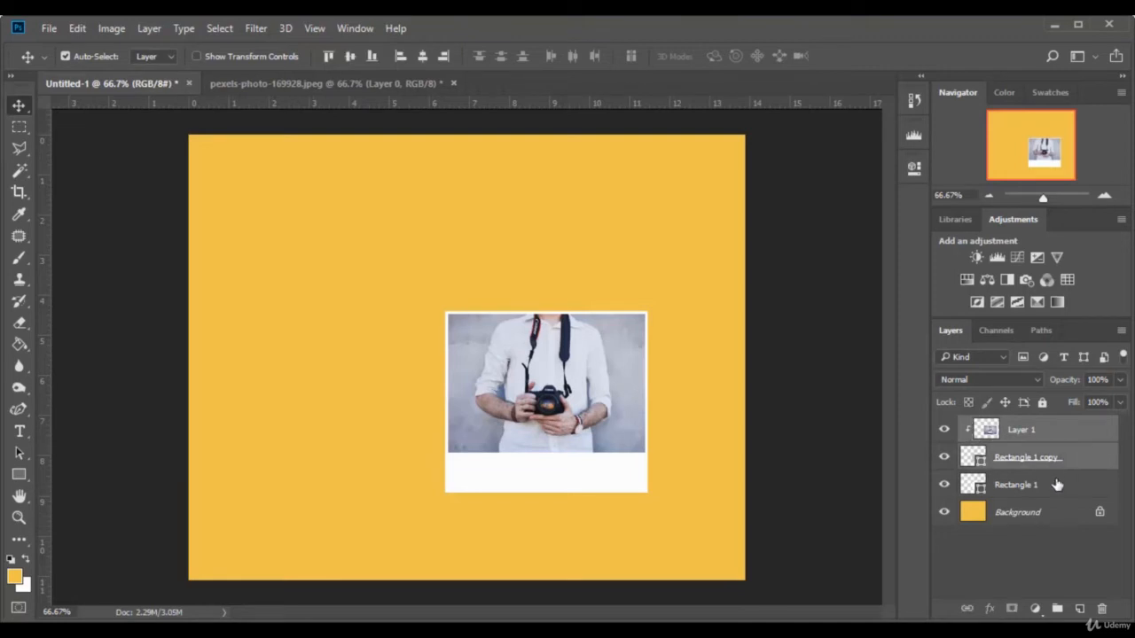
ctrl+click(1056, 484)
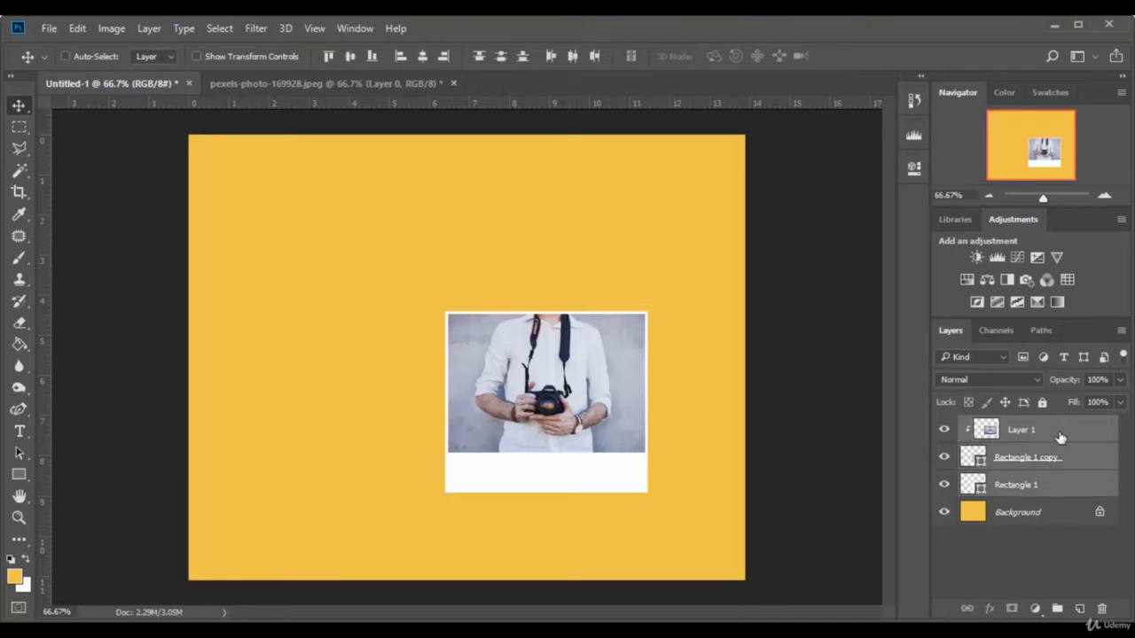
click(1057, 610)
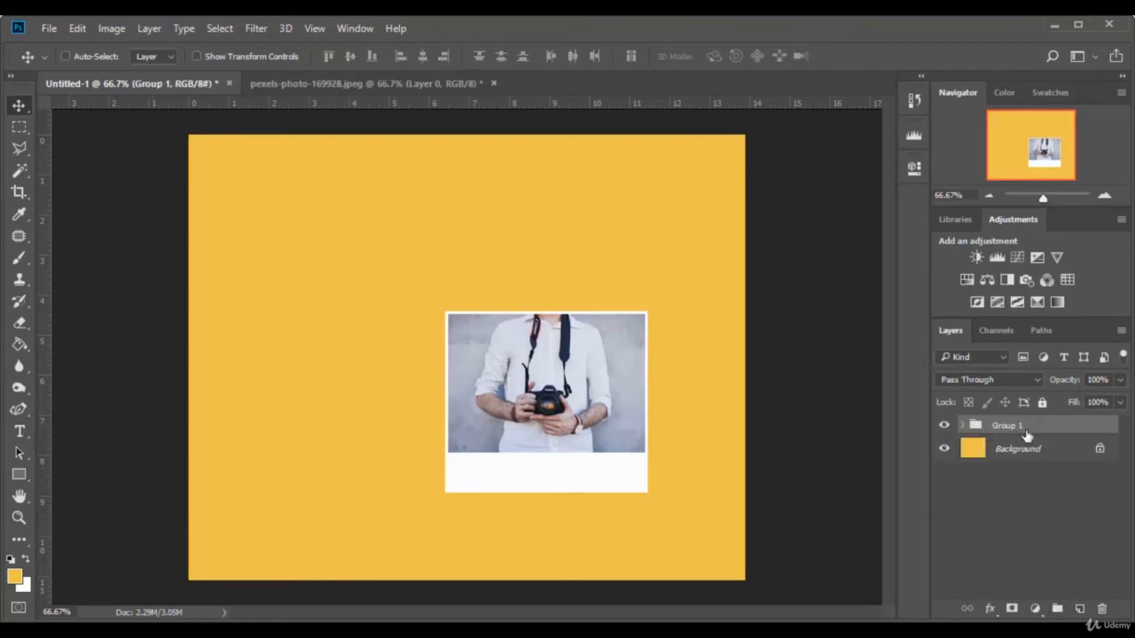
click(944, 428)
click(943, 429)
- Add a Drop Shadow to the group with Multiply blending and a distance of 11 px, and collapse its effects list
right_click(1049, 428)
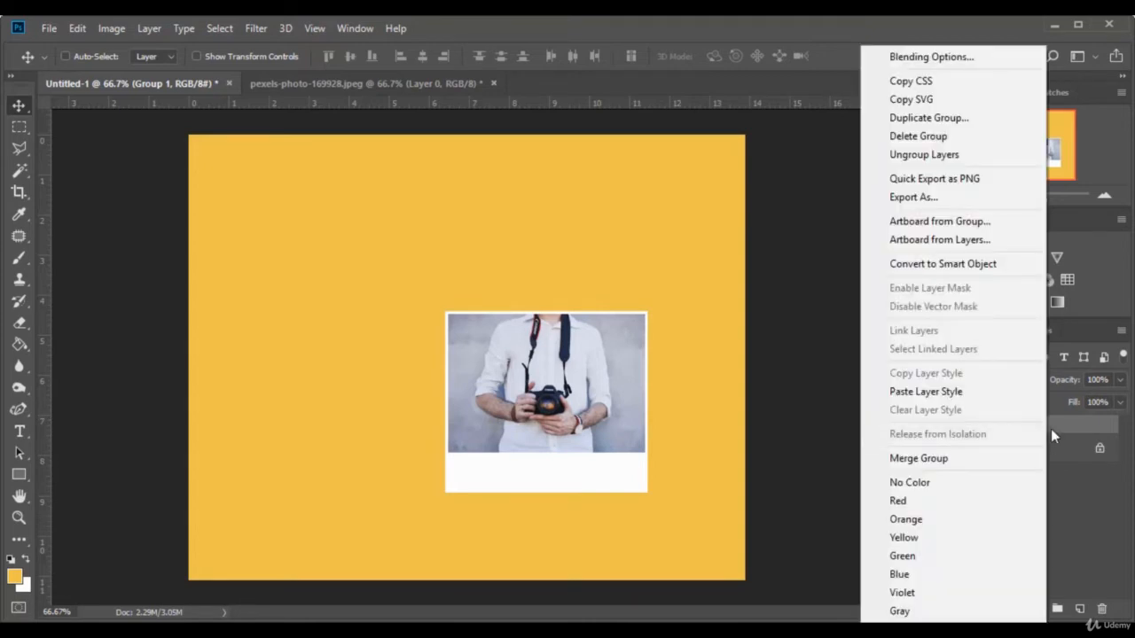
click(944, 56)
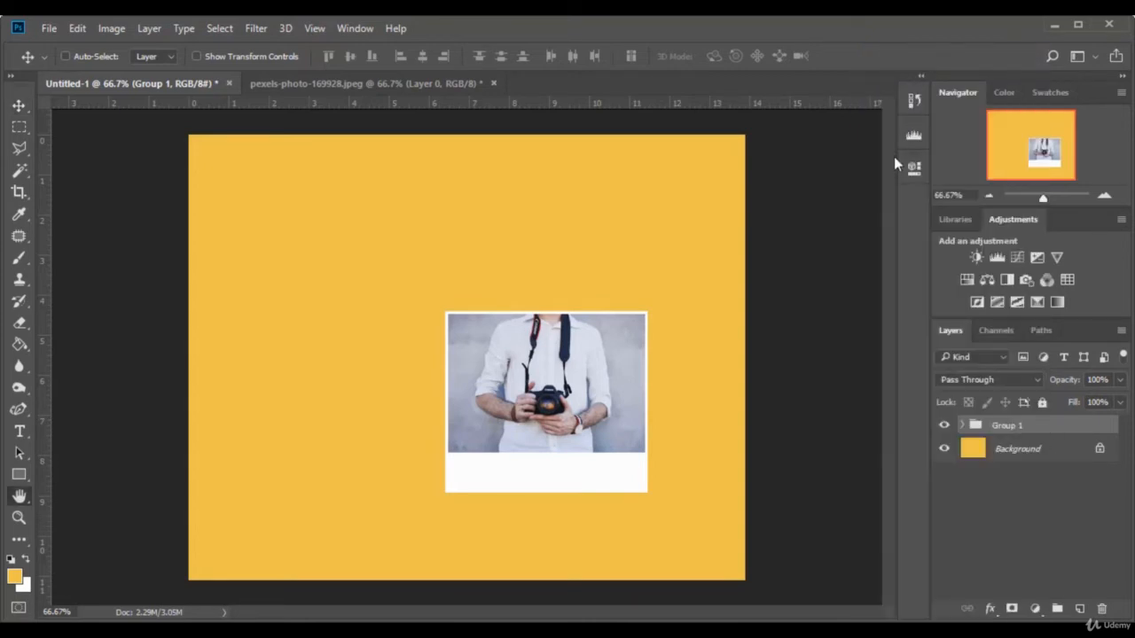
drag(514, 167, 770, 167)
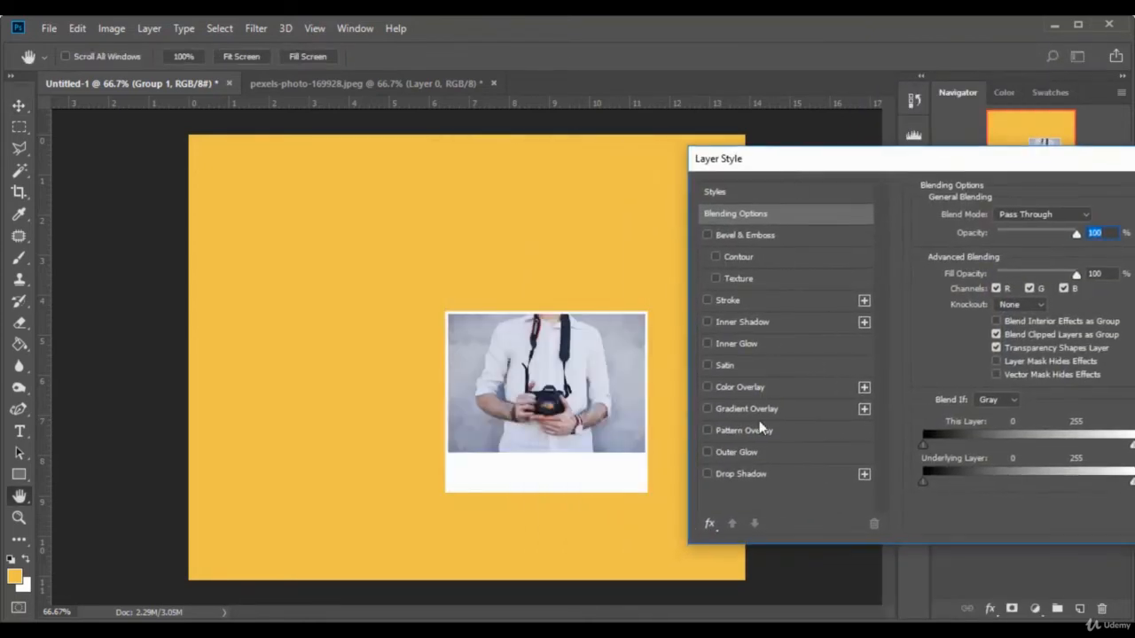
click(732, 476)
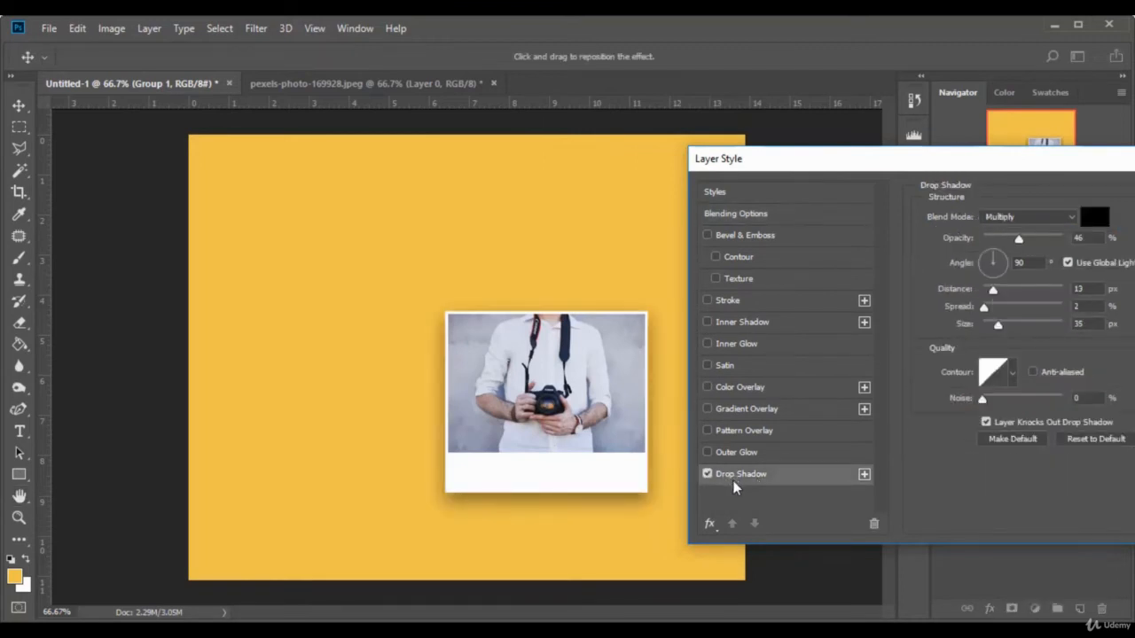
click(1024, 217)
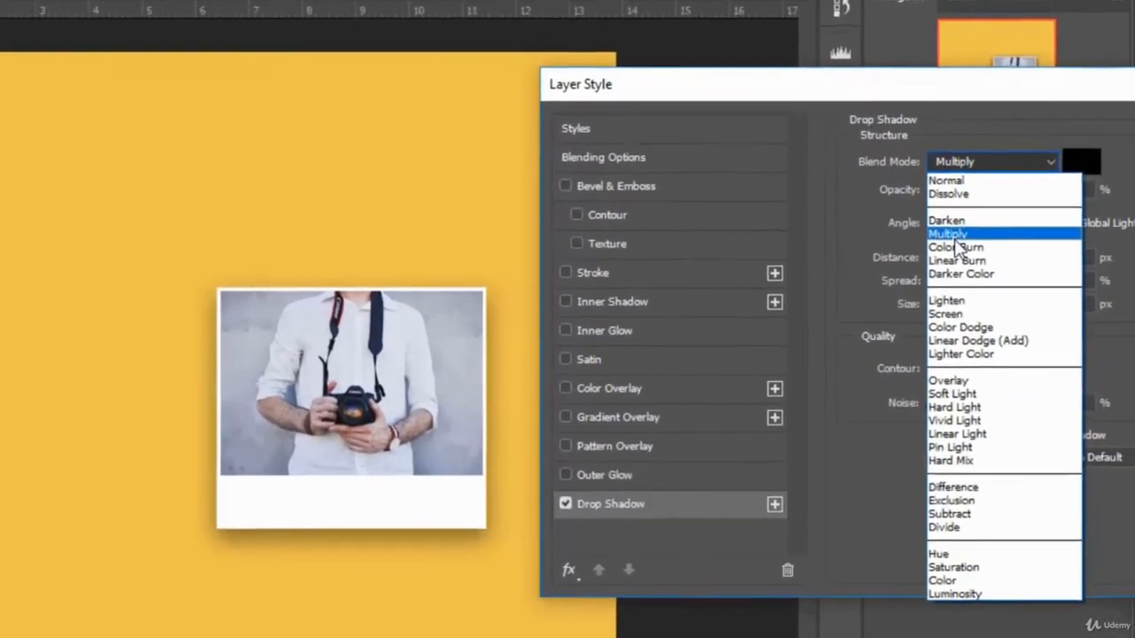
click(986, 263)
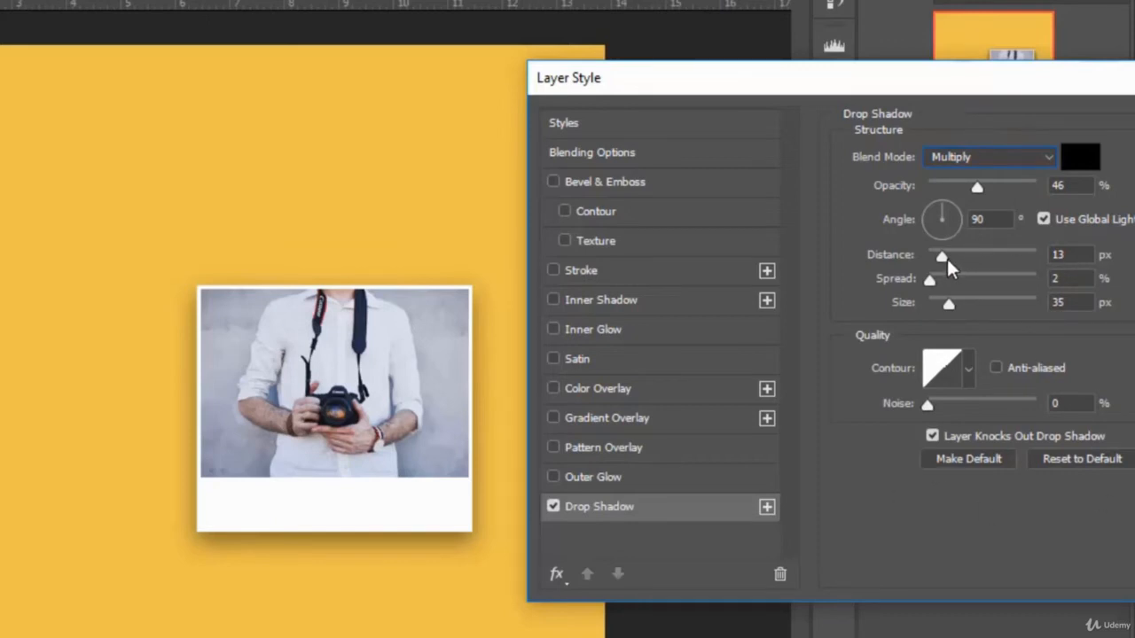
mouse_move(947, 259)
mouse_down()
mouse_move(993, 253)
mouse_move(940, 256)
mouse_up()
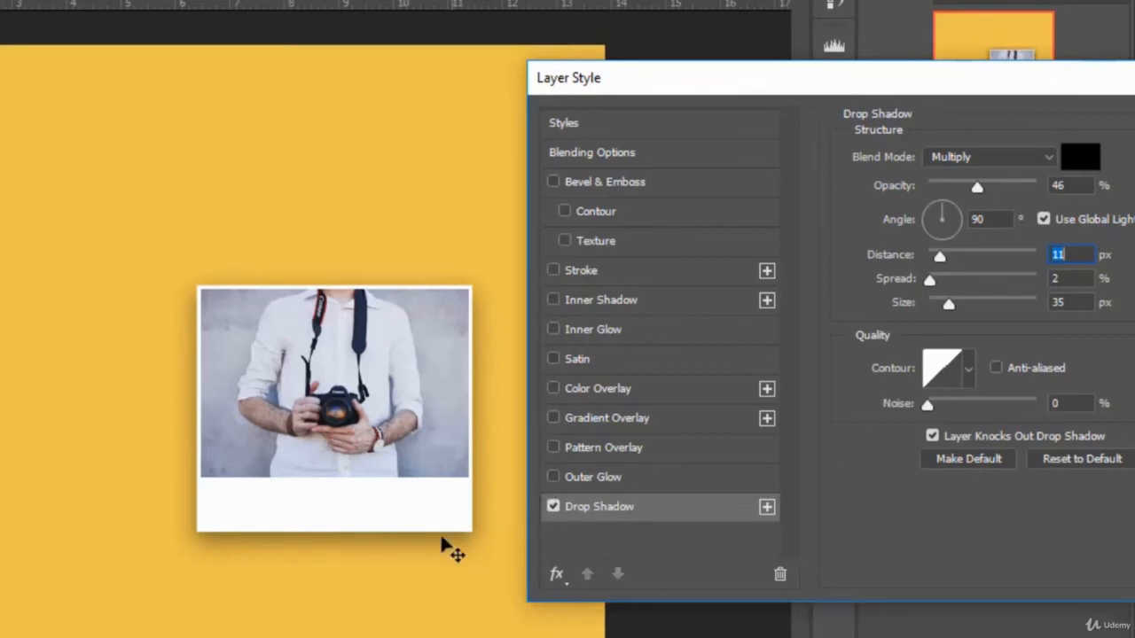
drag(842, 82, 511, 85)
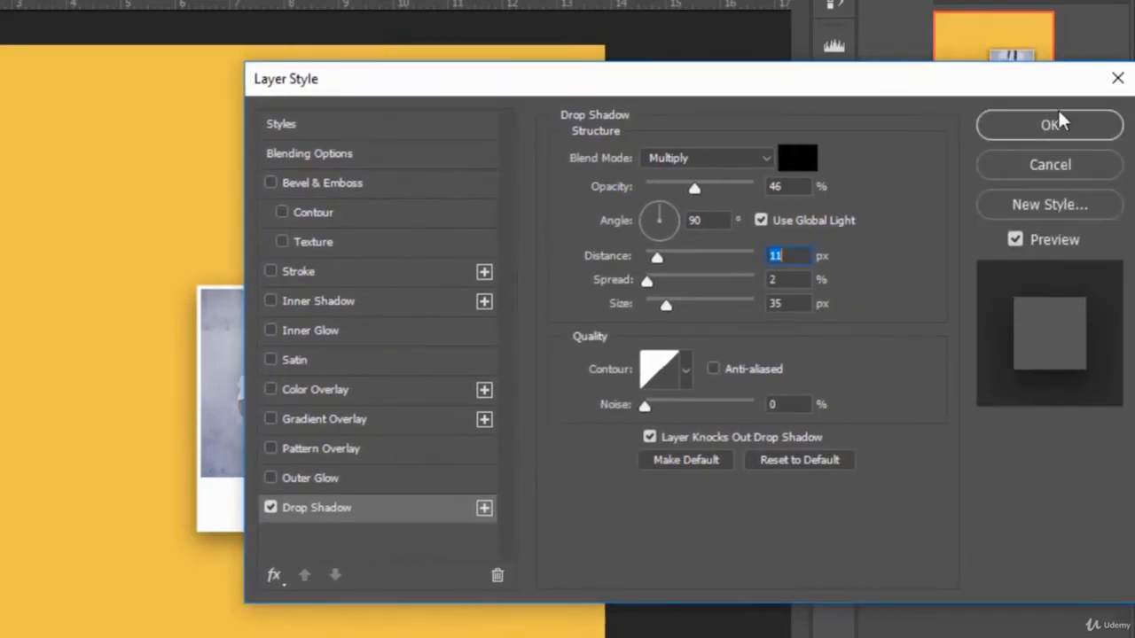
click(1048, 125)
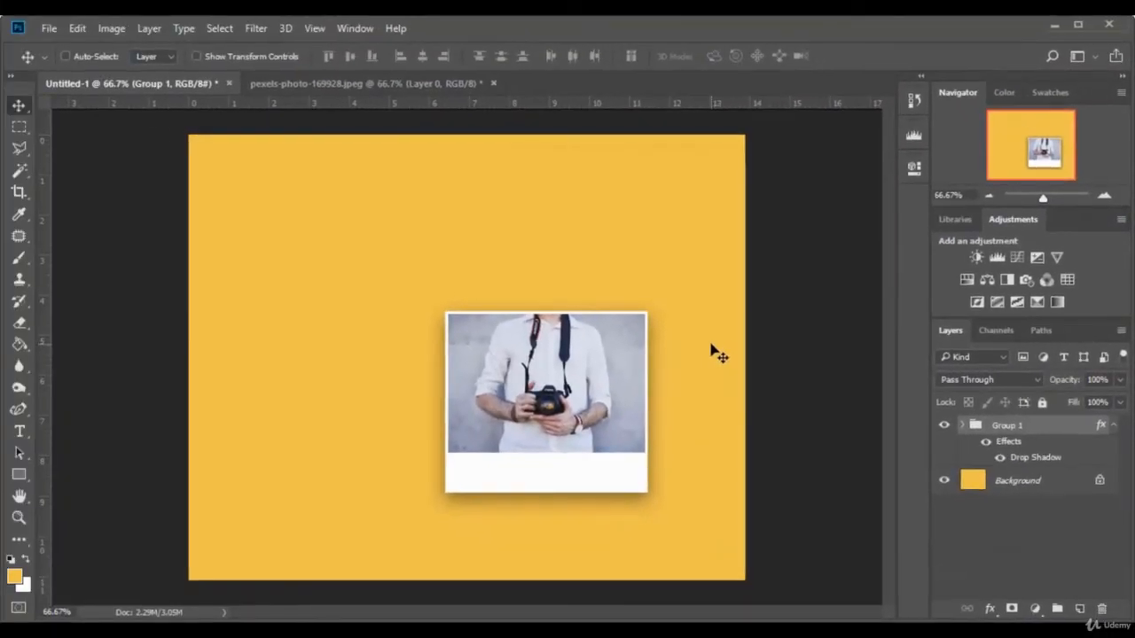
click(1113, 426)
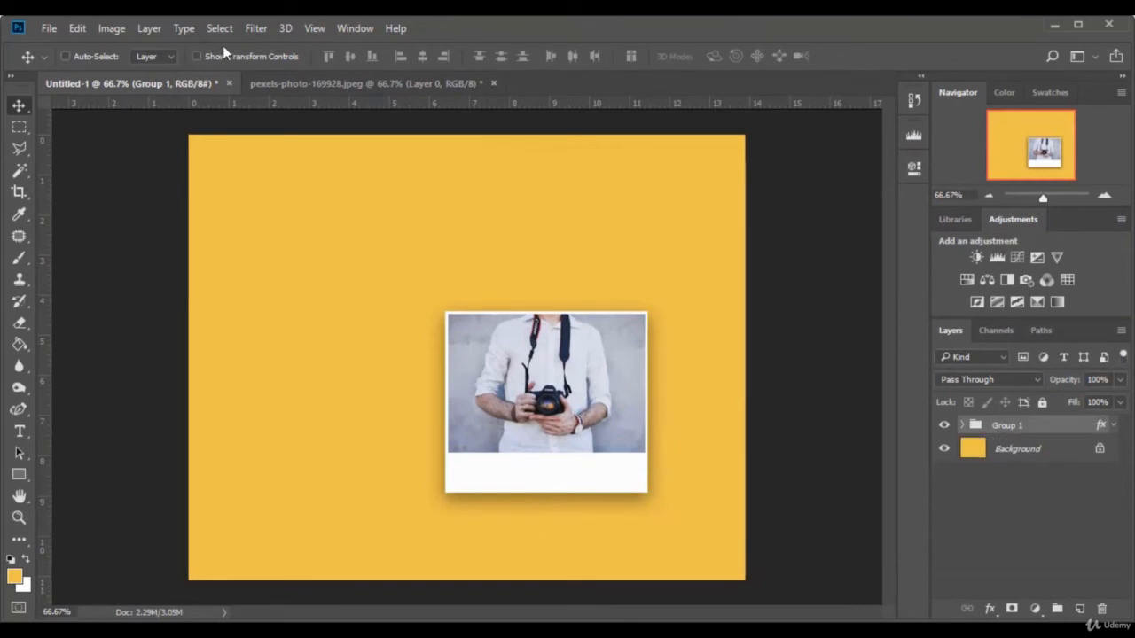
- Duplicate the framed photo group Group 1 twice within Untitled-1, naming the copies Group 1 copy and Group 1 copy 2
click(197, 56)
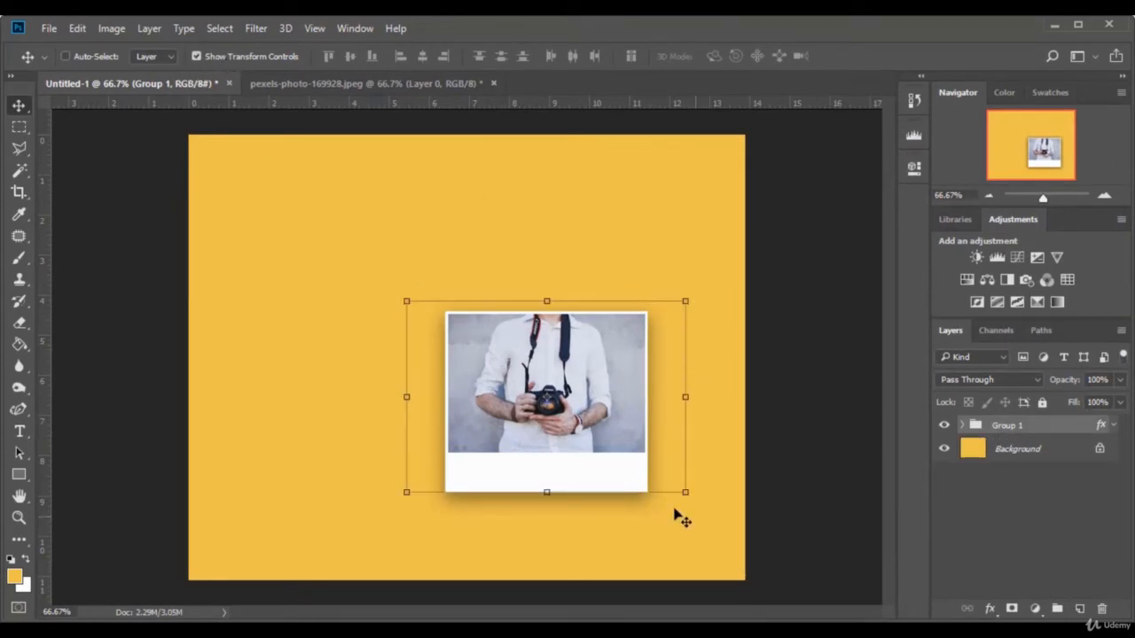
click(196, 56)
right_click(1052, 434)
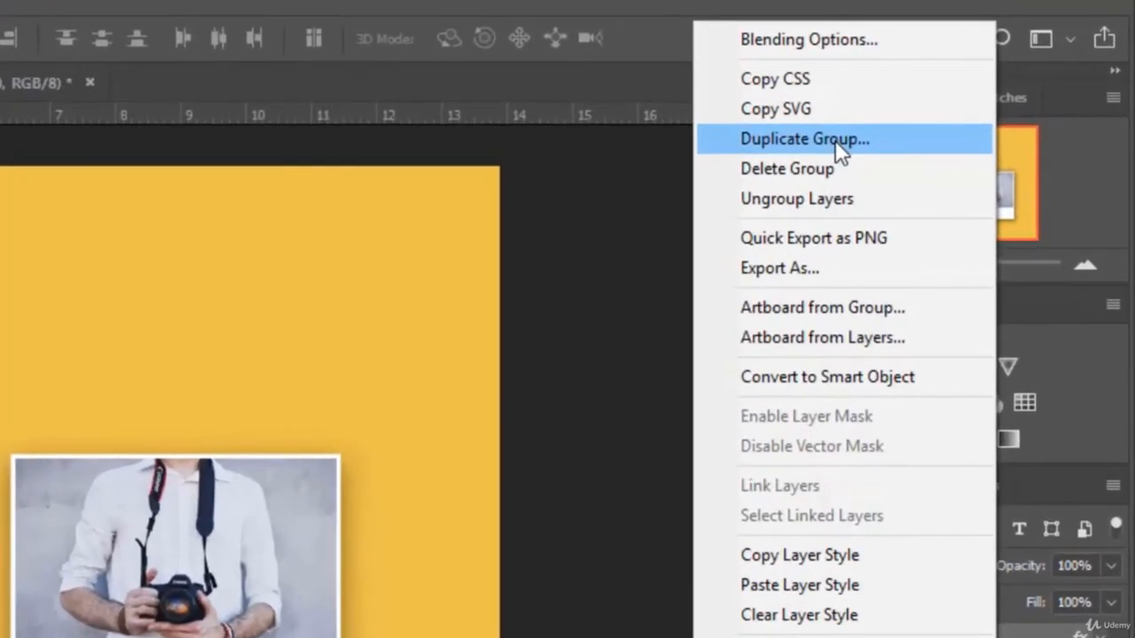
click(836, 140)
click(452, 263)
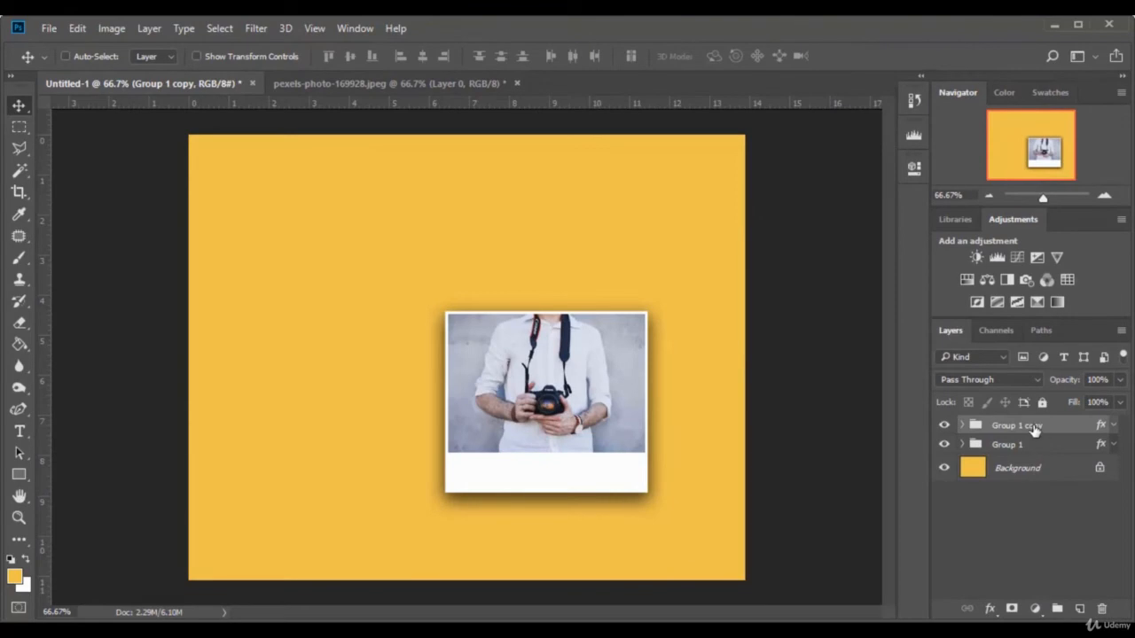
right_click(1034, 427)
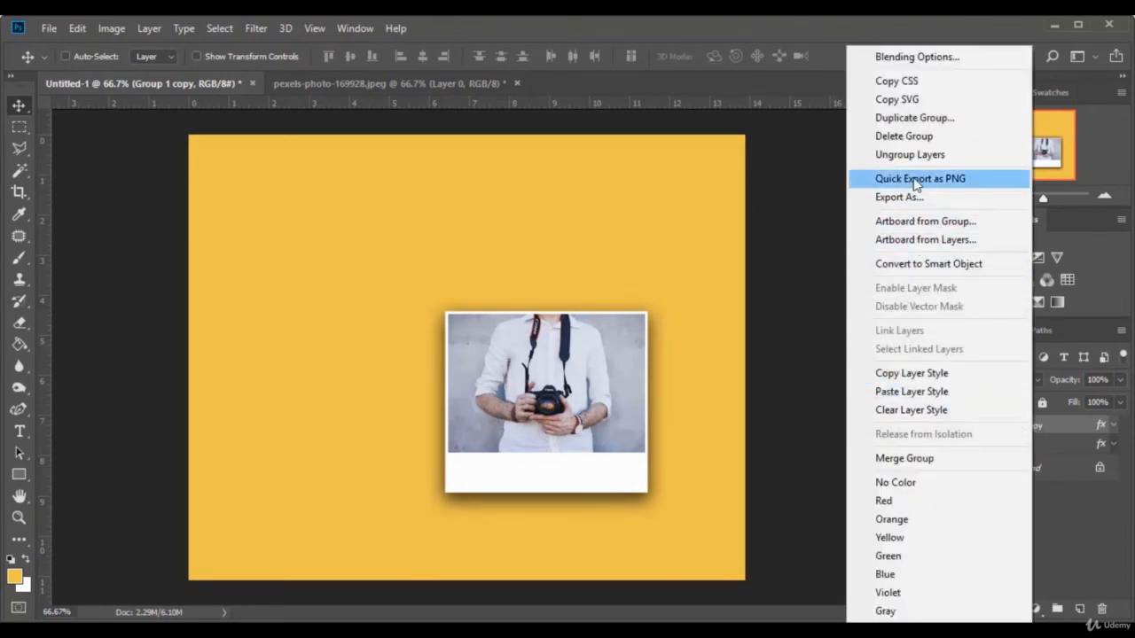
click(913, 118)
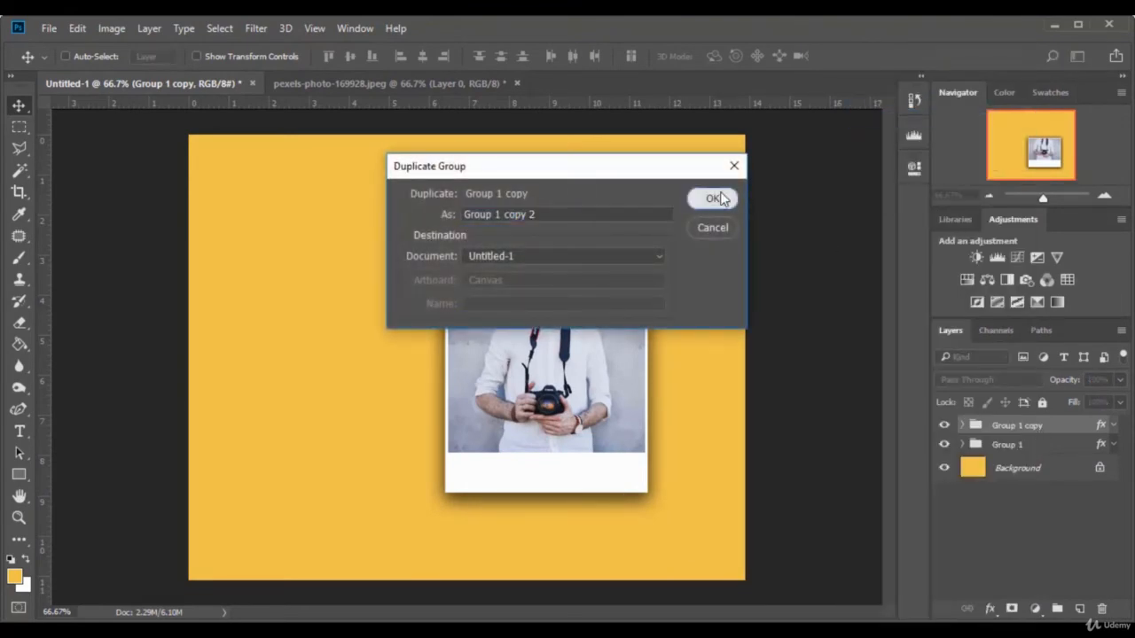
click(713, 198)
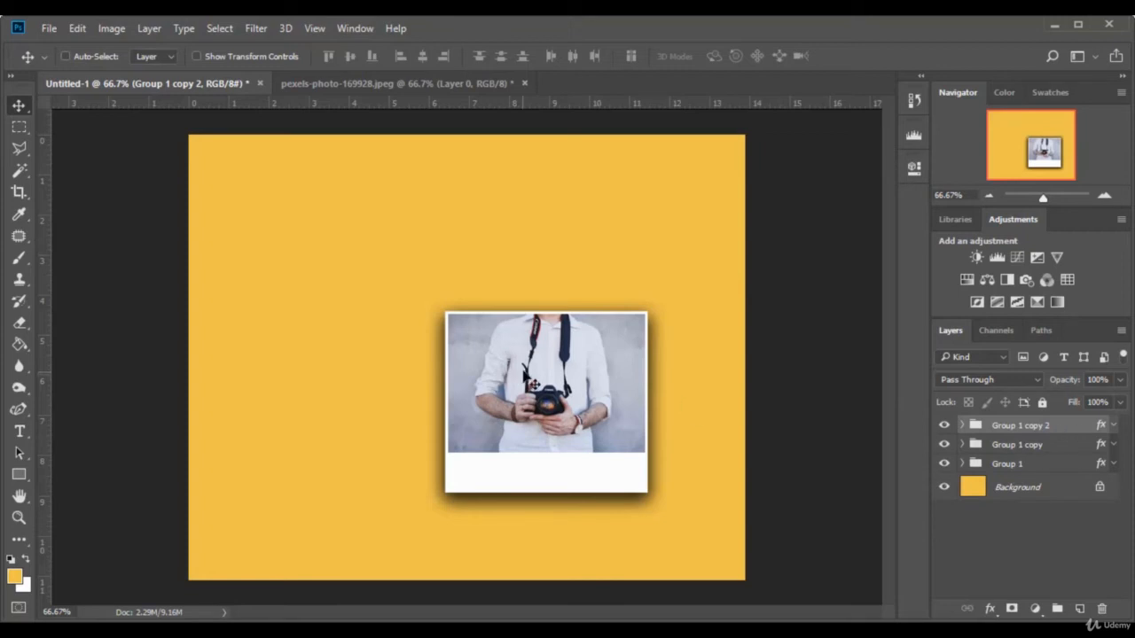
- Move Group 1 copy 2 beside the original frame on its left, and Group 1 copy above and between the two frames
drag(523, 370, 305, 371)
click(1047, 448)
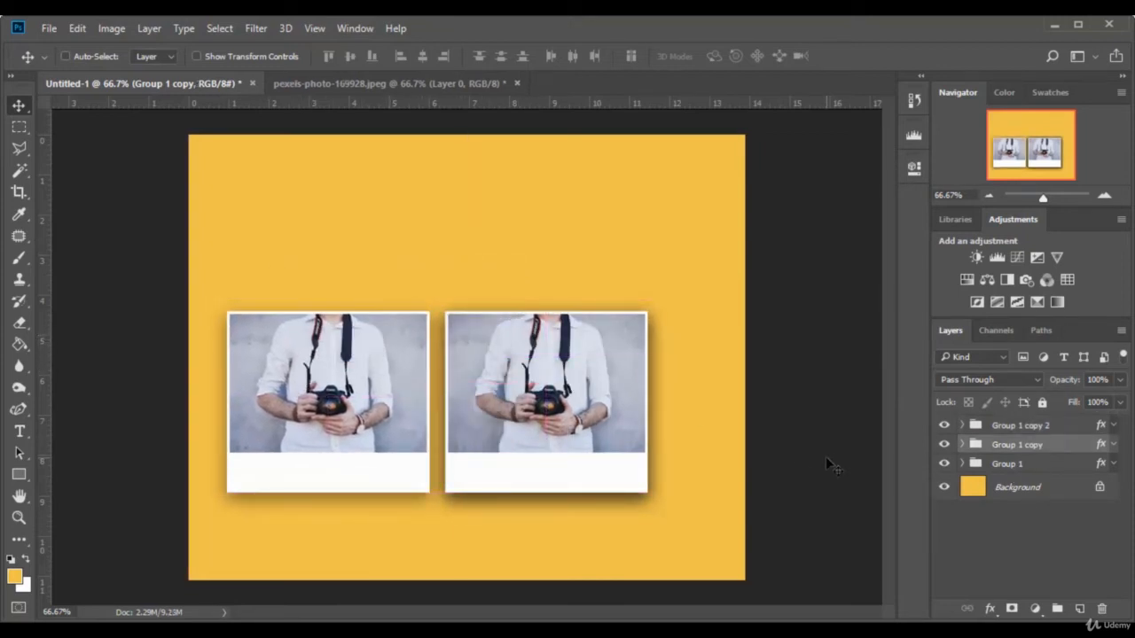
drag(536, 352, 444, 182)
- Rotate the original framed photo, Group 1, clockwise by about 23°
click(1033, 465)
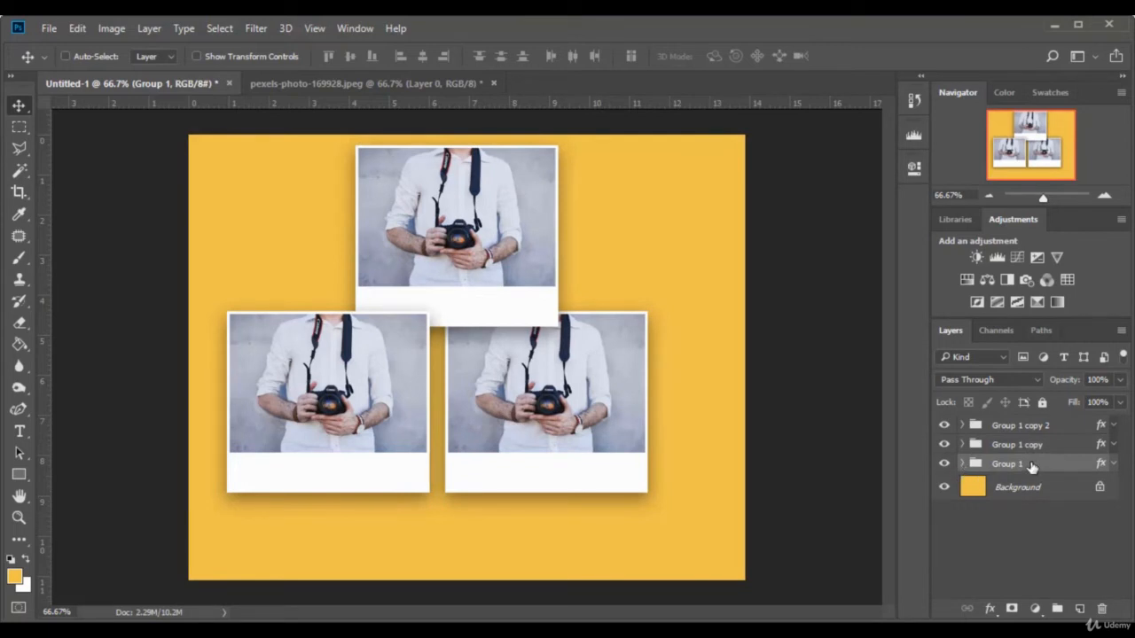
click(222, 58)
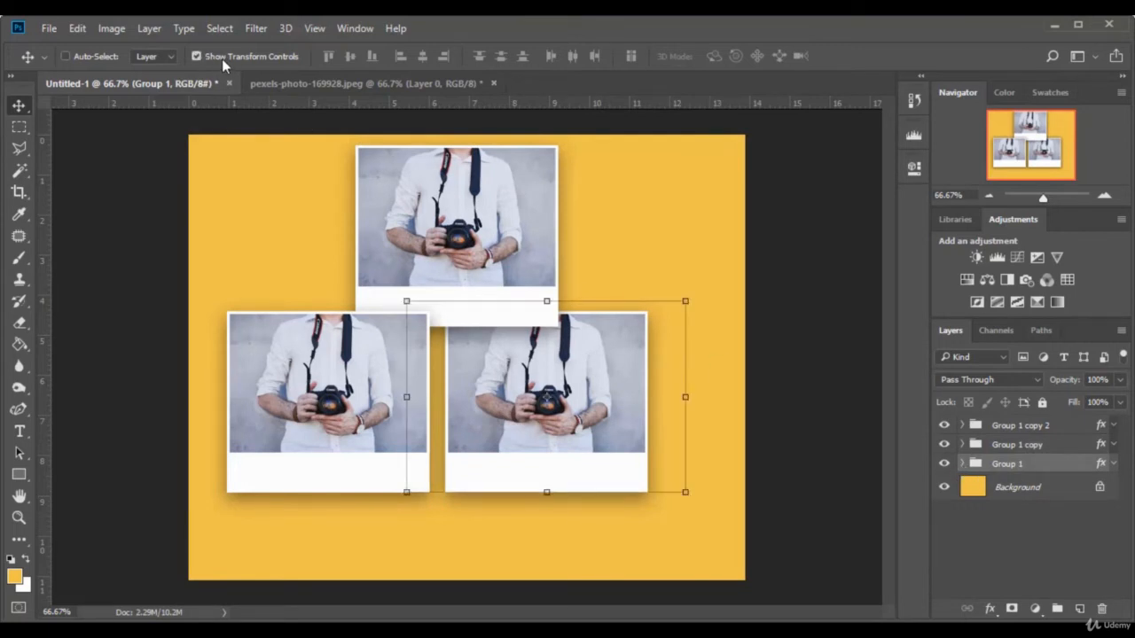
drag(703, 398, 676, 454)
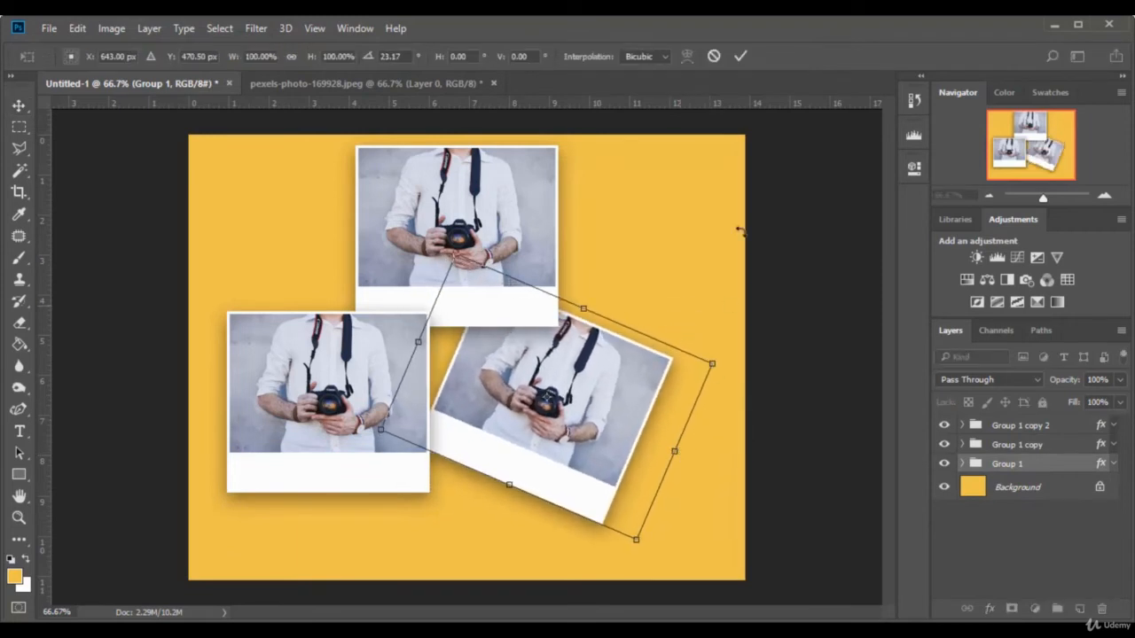
click(740, 56)
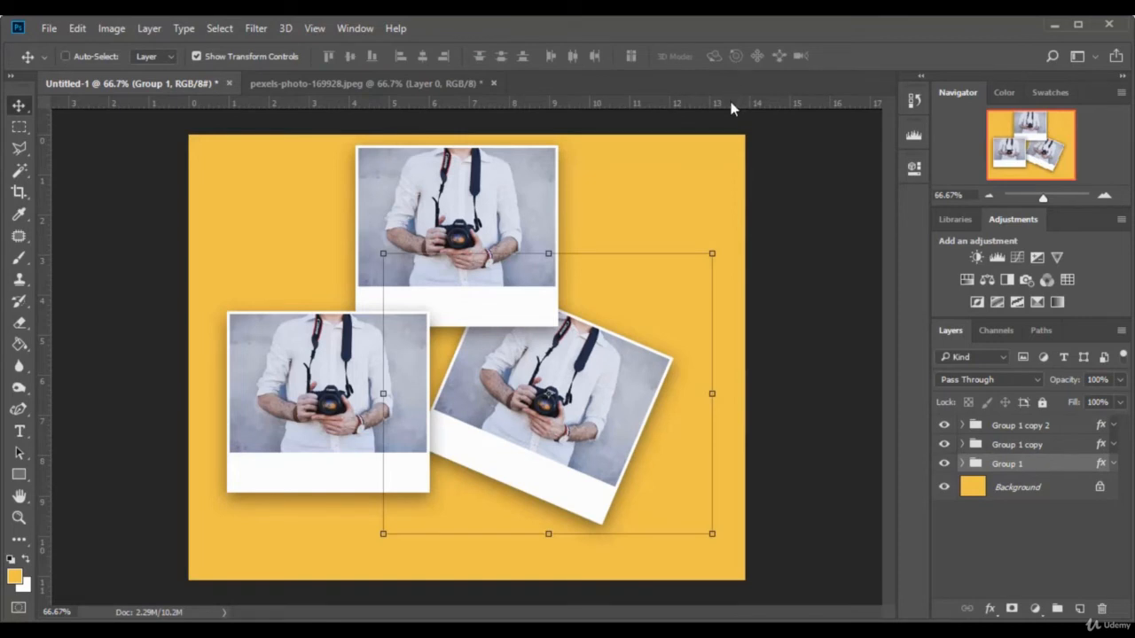
- Expand Group 1 copy, select its photo layer, and open the image pexels-photo-1078810 from the shape tool folder
click(1045, 446)
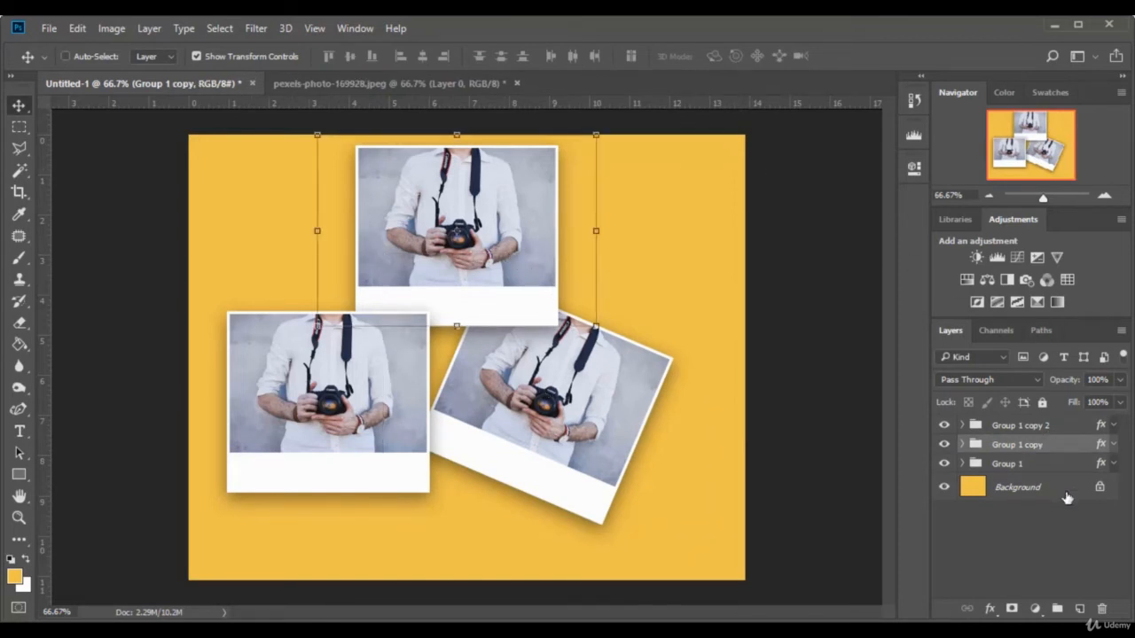
click(962, 444)
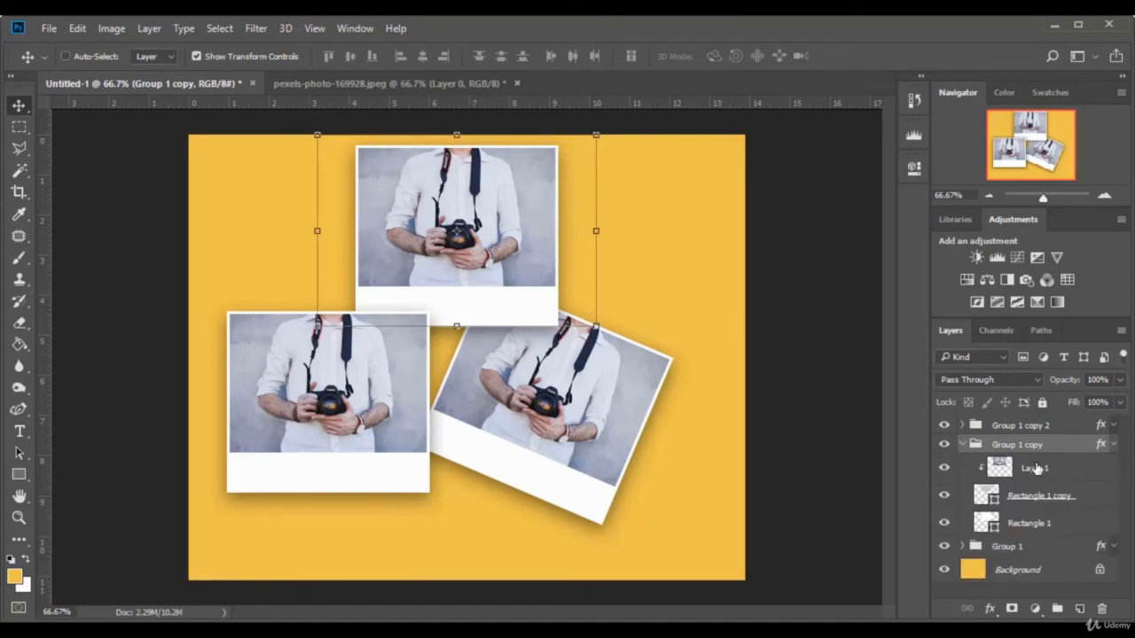
click(1063, 476)
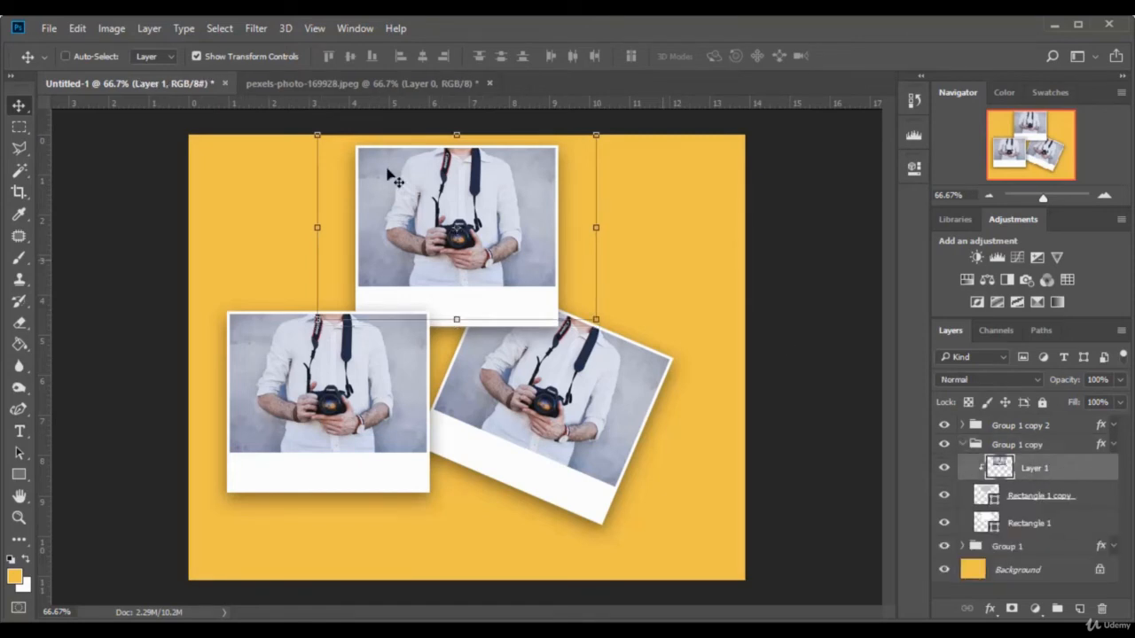
click(48, 28)
click(87, 64)
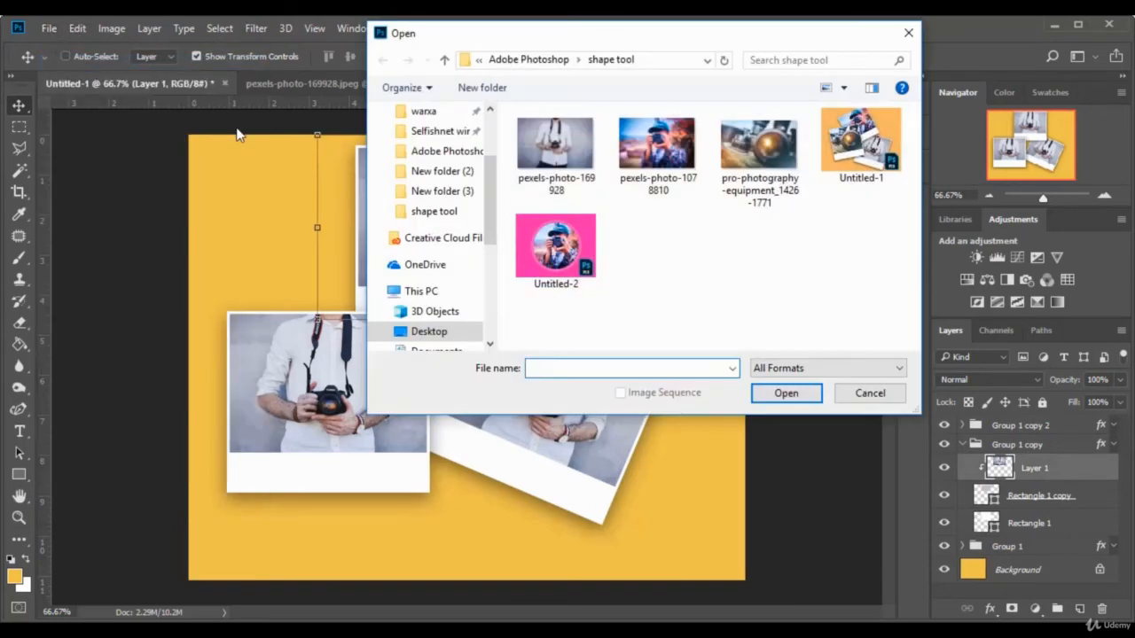
click(639, 141)
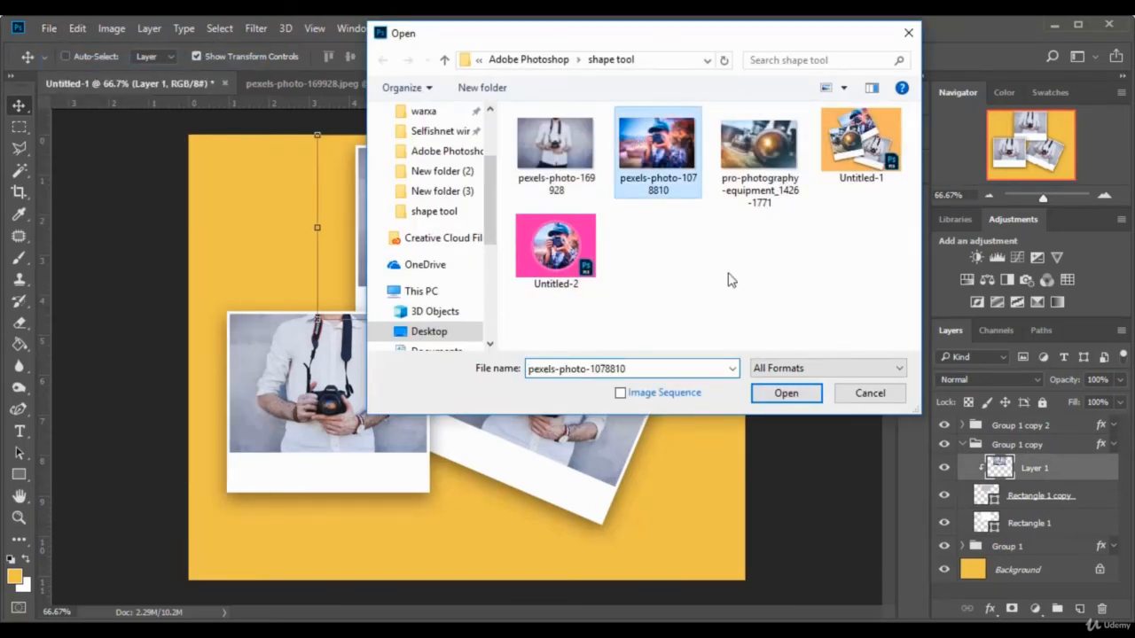
click(781, 394)
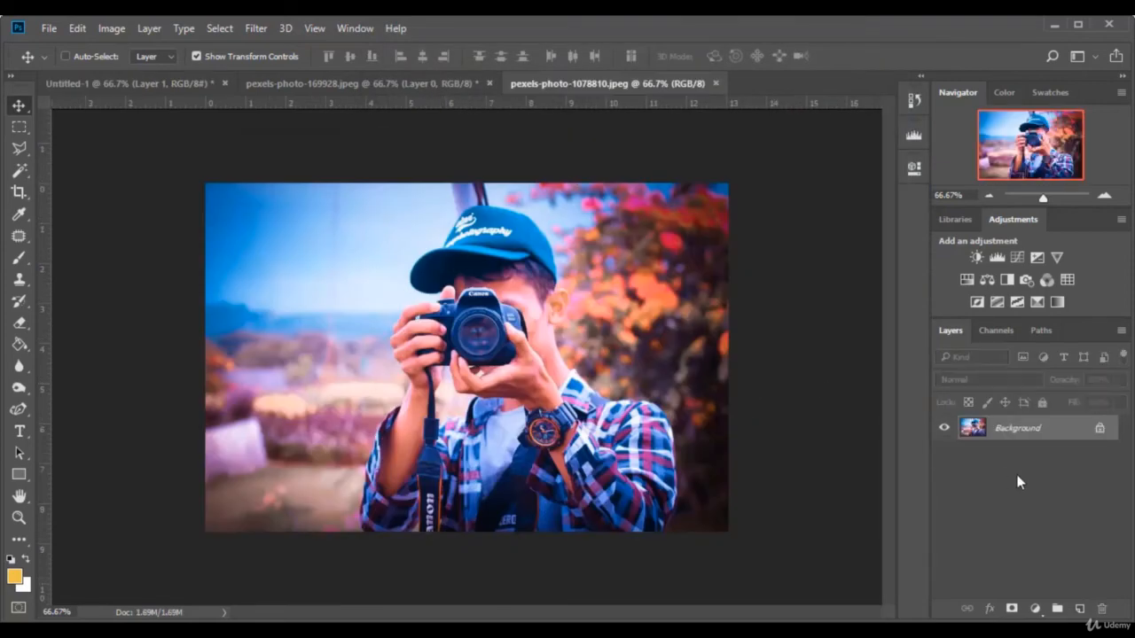
- Unlock the new photo's background layer and move the photo into Untitled-1, covering the upper frame within Group 1 copy
click(1100, 434)
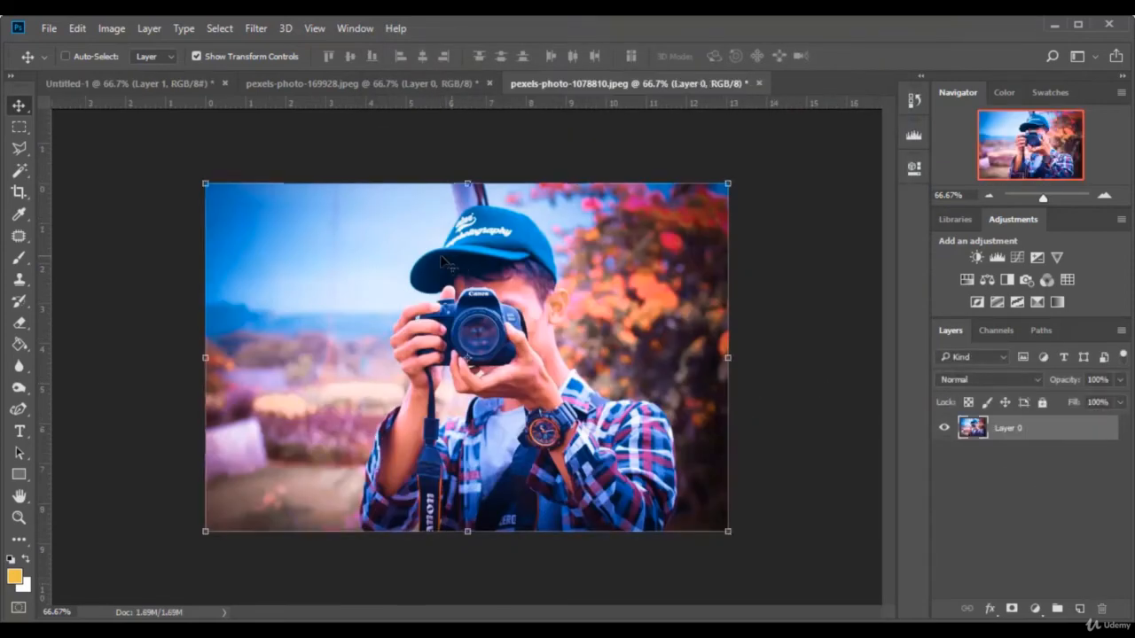
drag(336, 232, 255, 166)
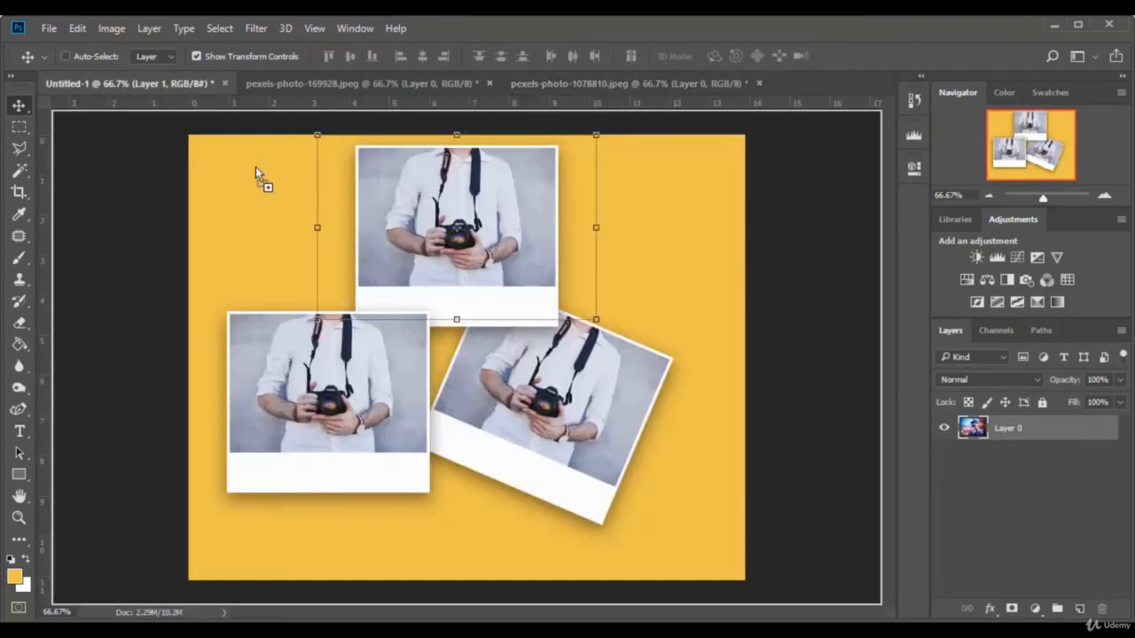
drag(457, 232, 517, 338)
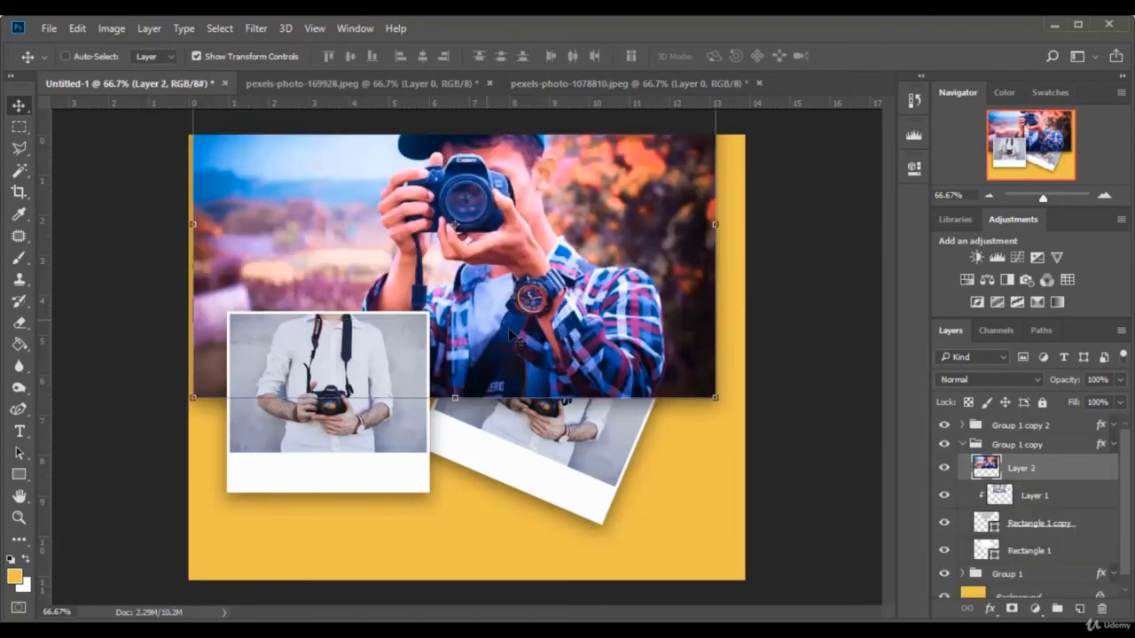
- Delete the old photo layer from Group 1 copy and clip the new photo to the Rectangle 1 copy layer
click(1054, 498)
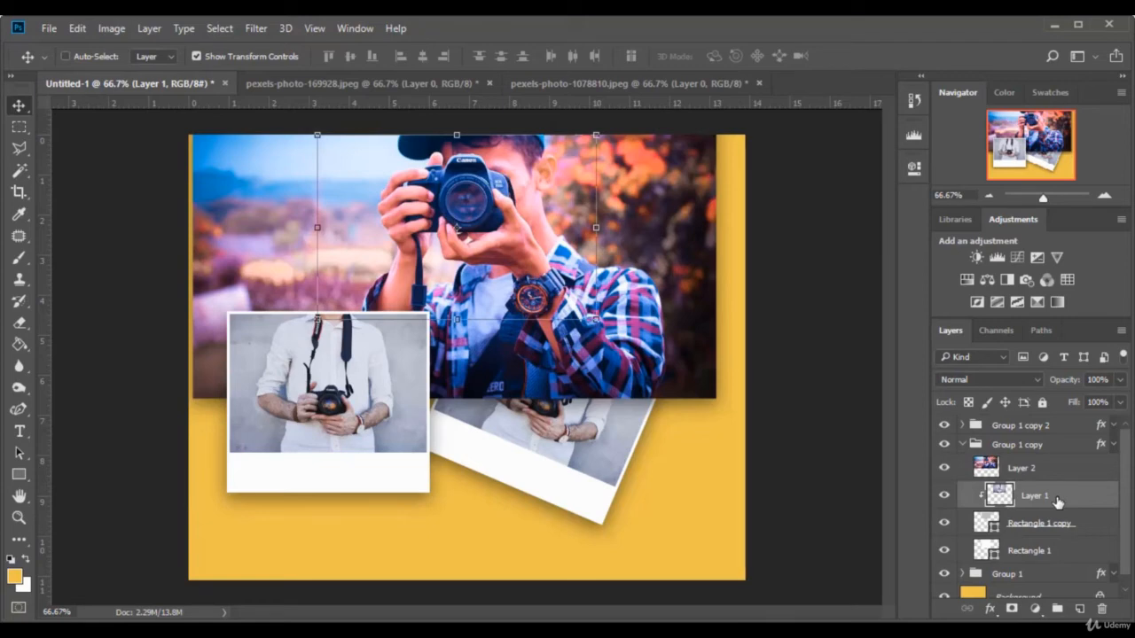
key(Delete)
click(1053, 470)
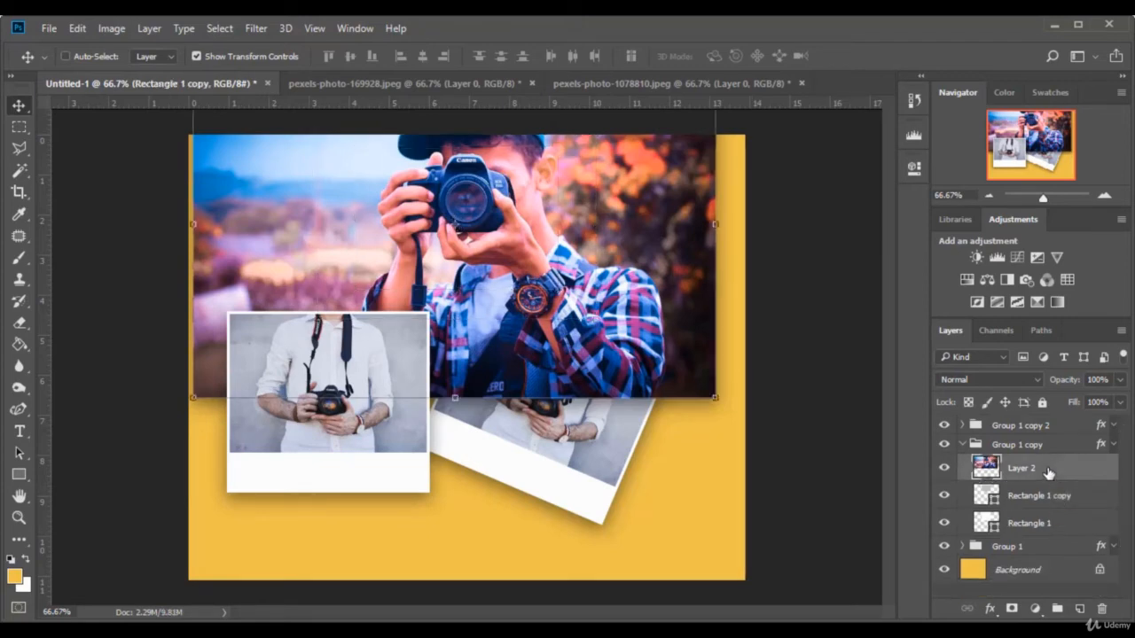
right_click(1039, 470)
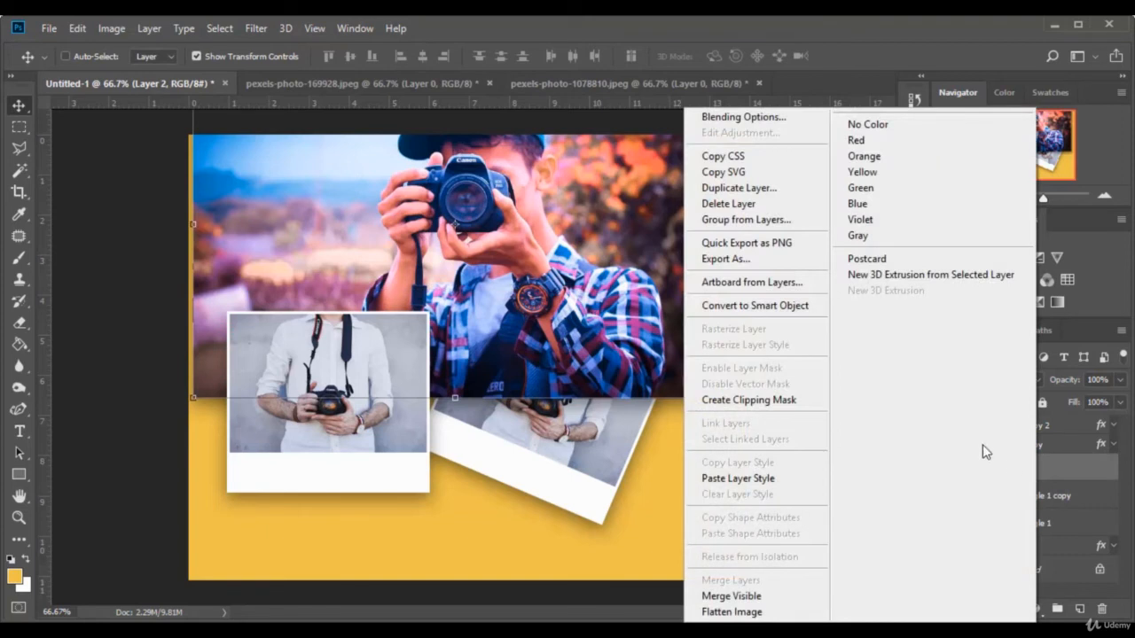
click(762, 403)
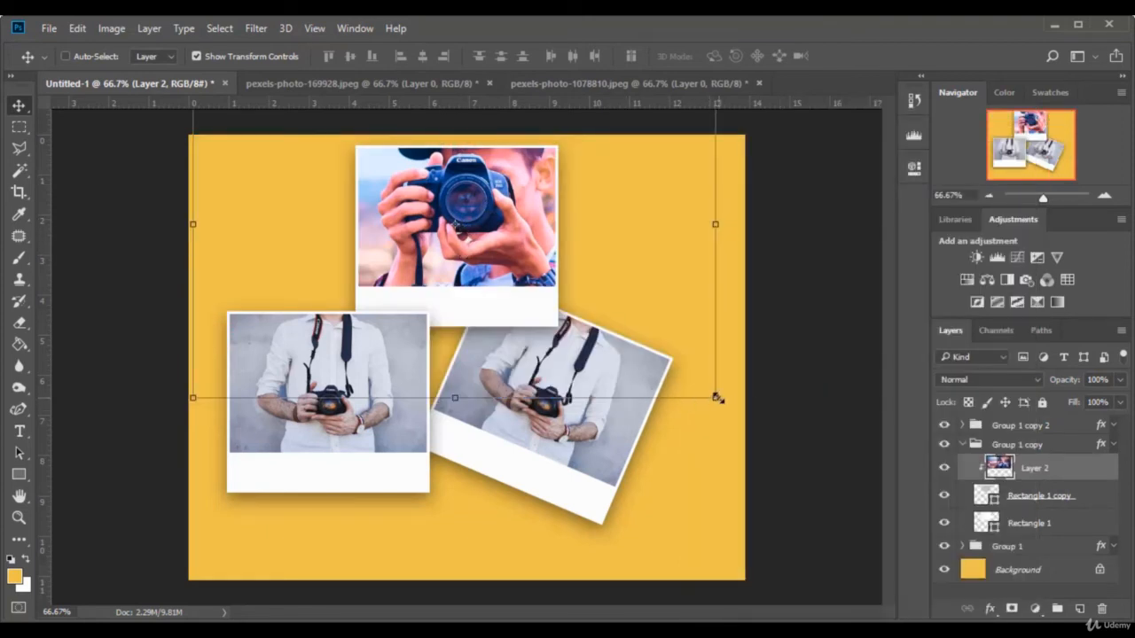
- Scale the clipped photo to about 52% width and 59% height, and shift it left to fit the face and camera in the frame
drag(715, 400, 588, 324)
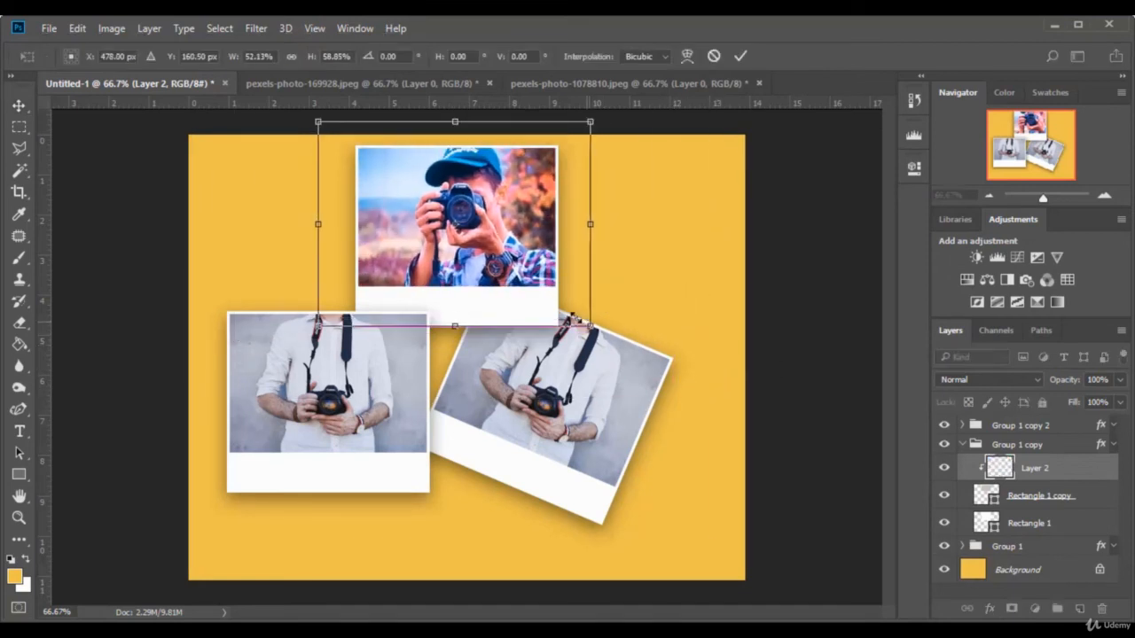
drag(529, 277, 509, 266)
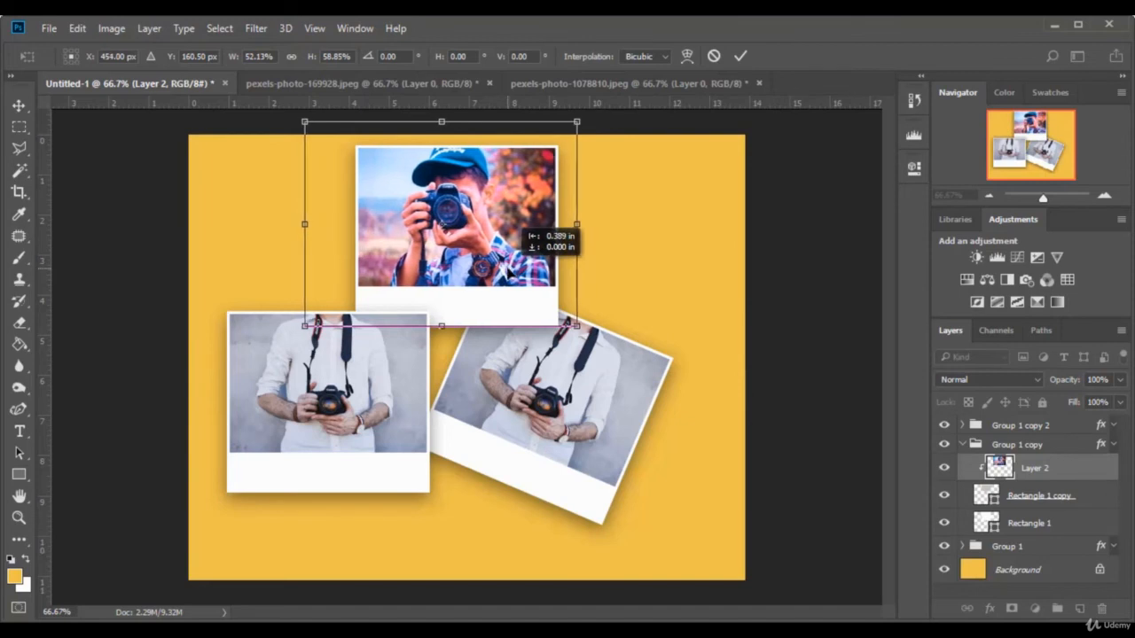
click(739, 57)
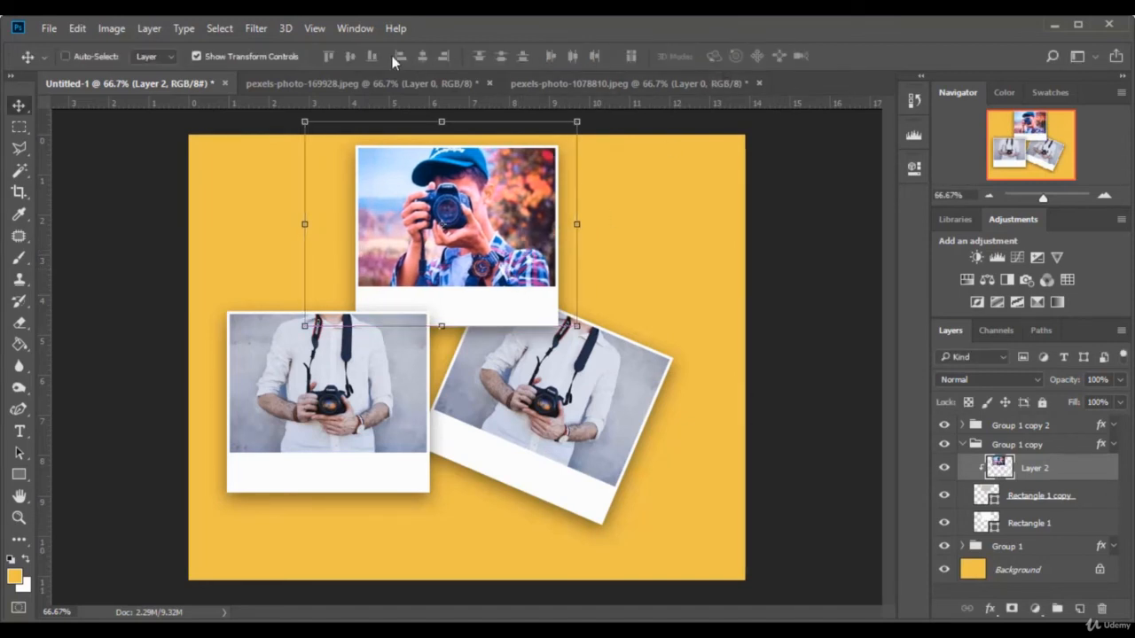
click(281, 56)
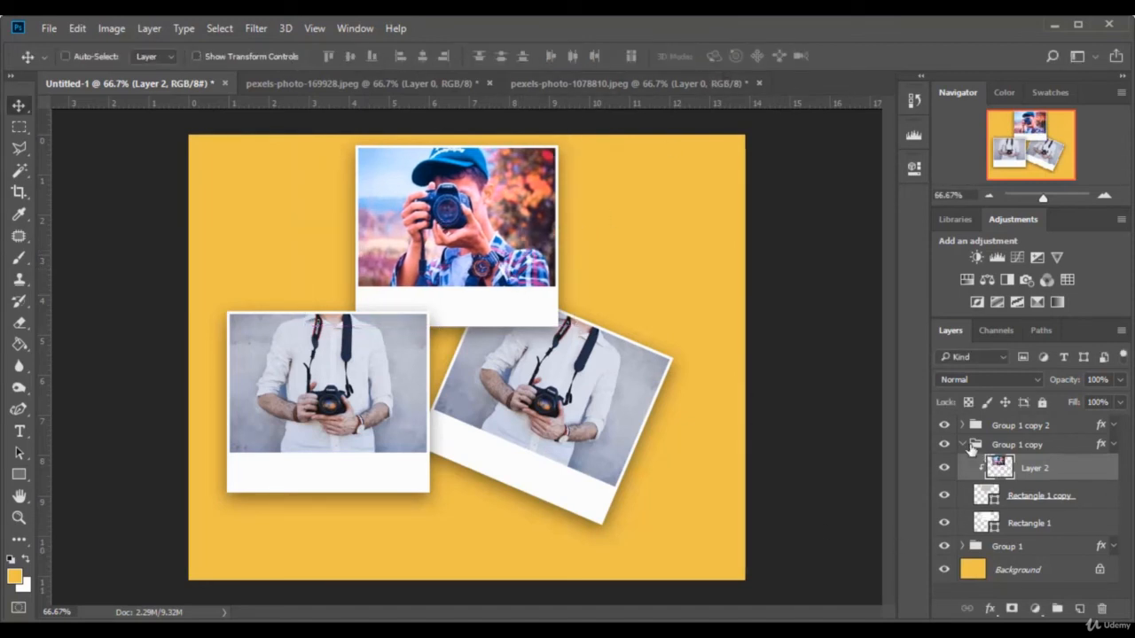
- Collapse Group 1 copy, rotate the whole group counterclockwise by about 16°, and move it slightly down and left
click(1036, 448)
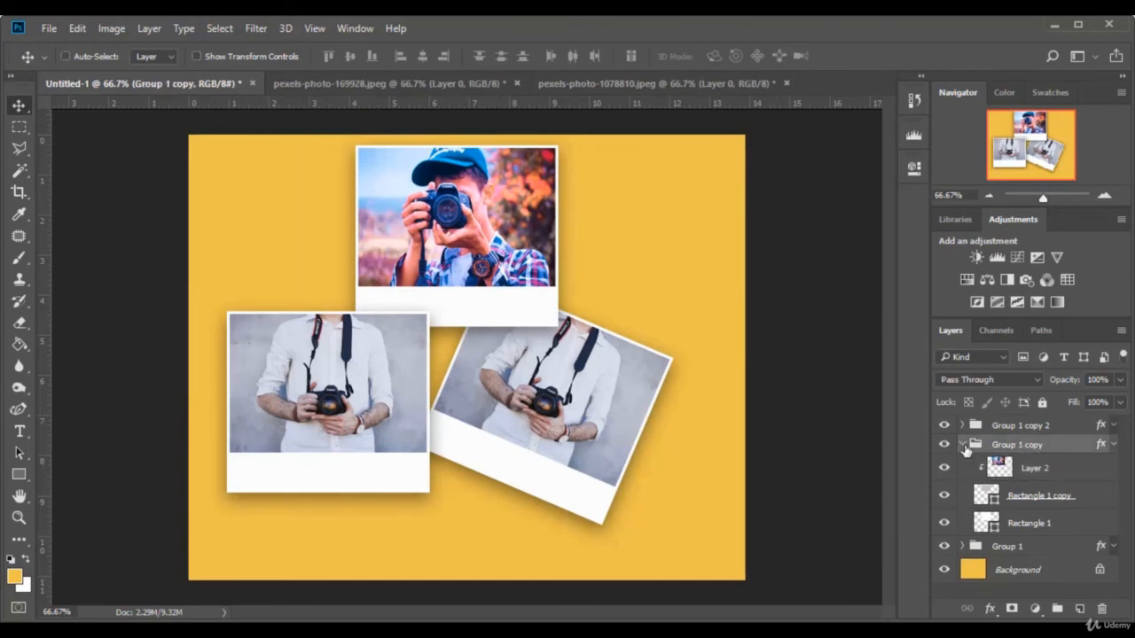
click(966, 445)
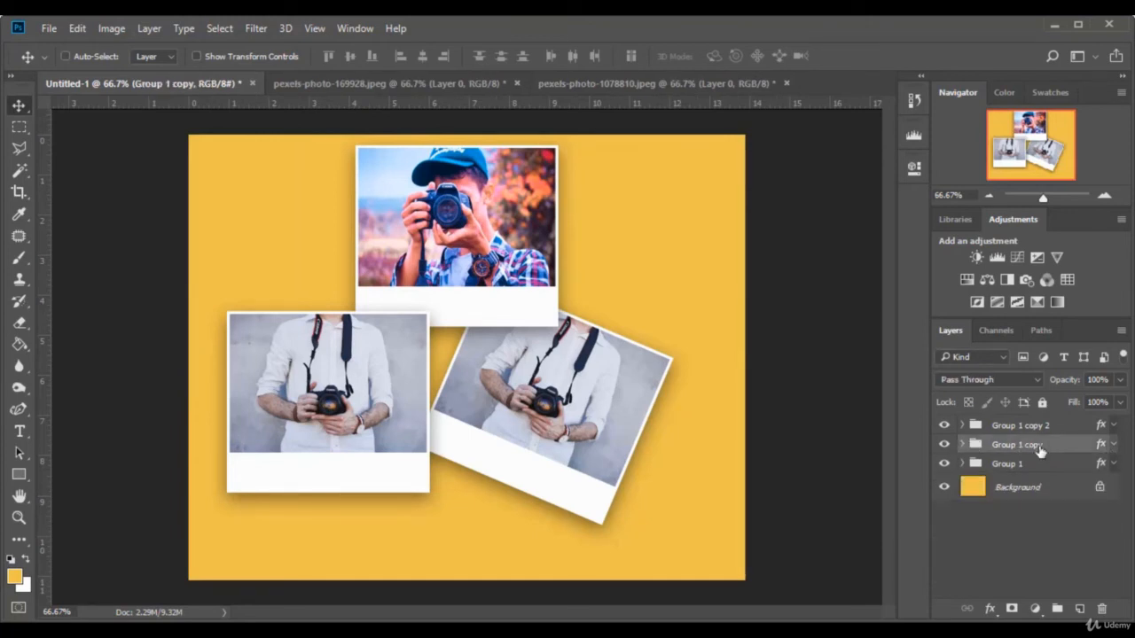
click(219, 55)
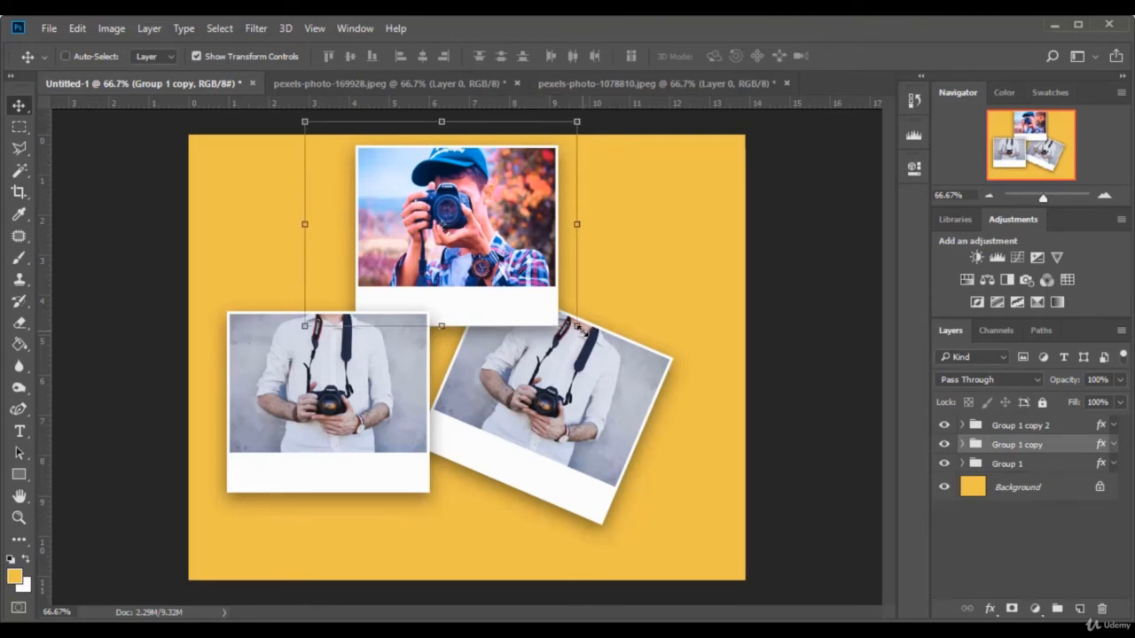
drag(585, 331, 604, 291)
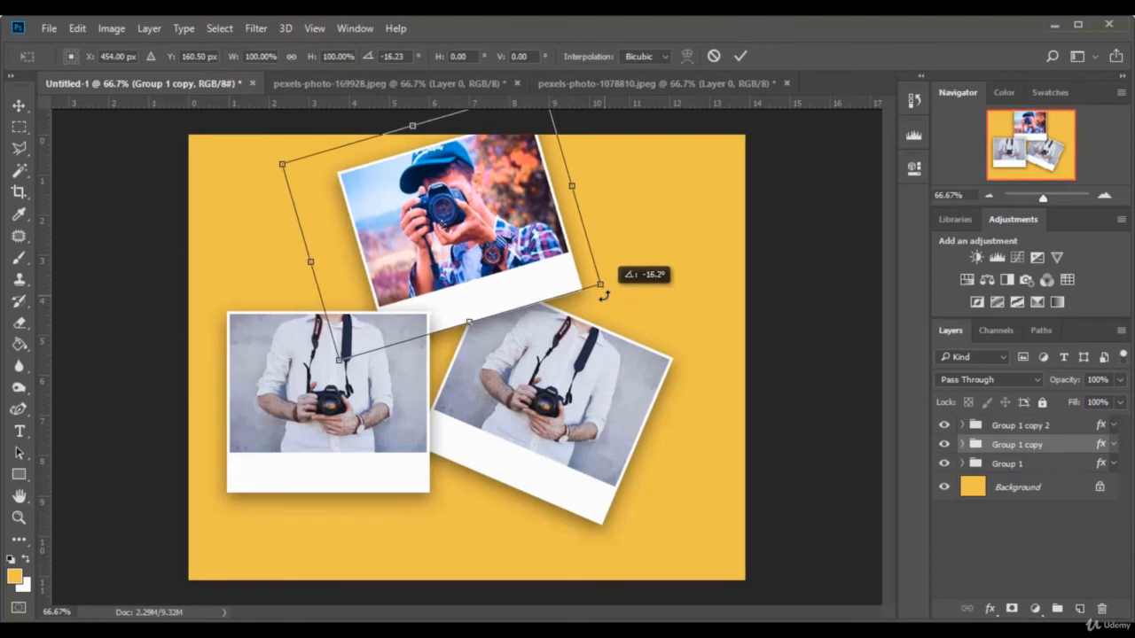
drag(519, 219, 495, 243)
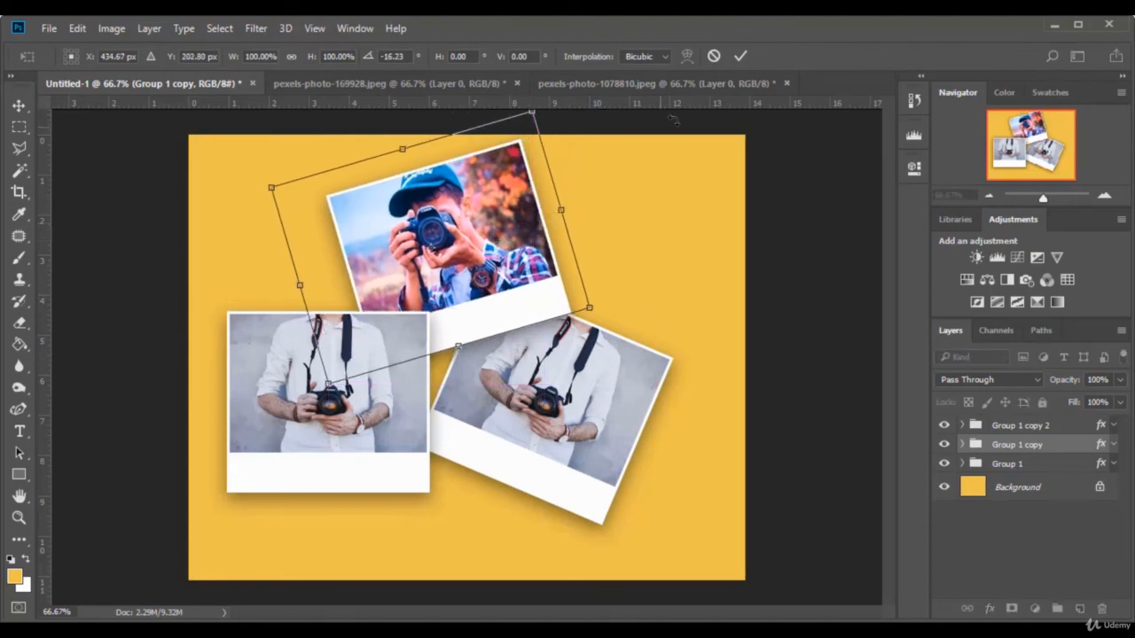
click(740, 57)
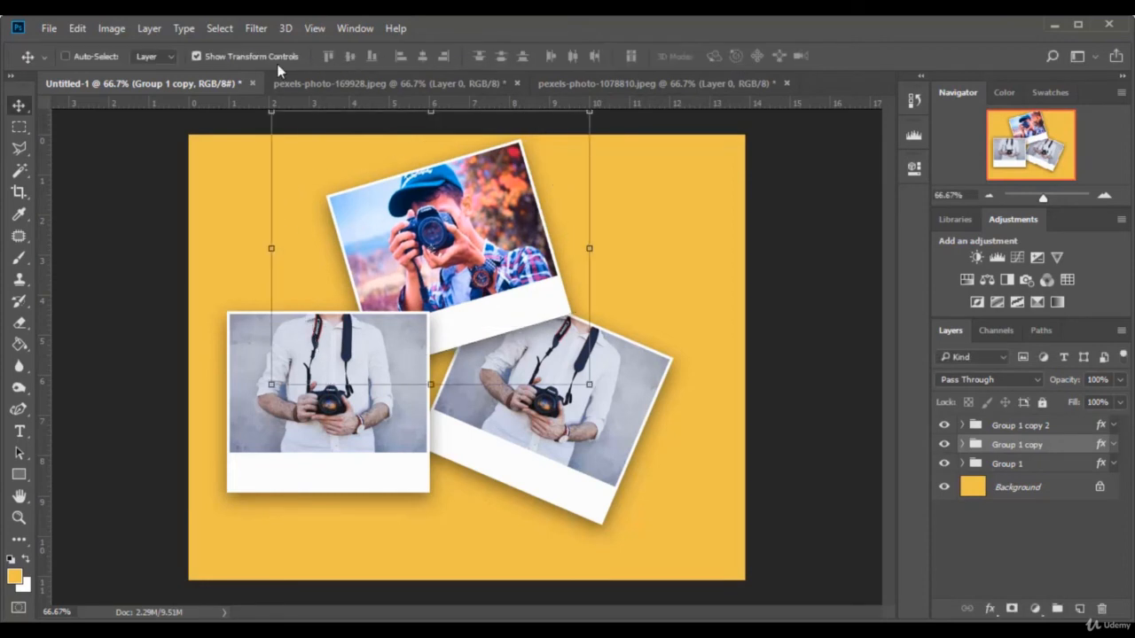
click(245, 55)
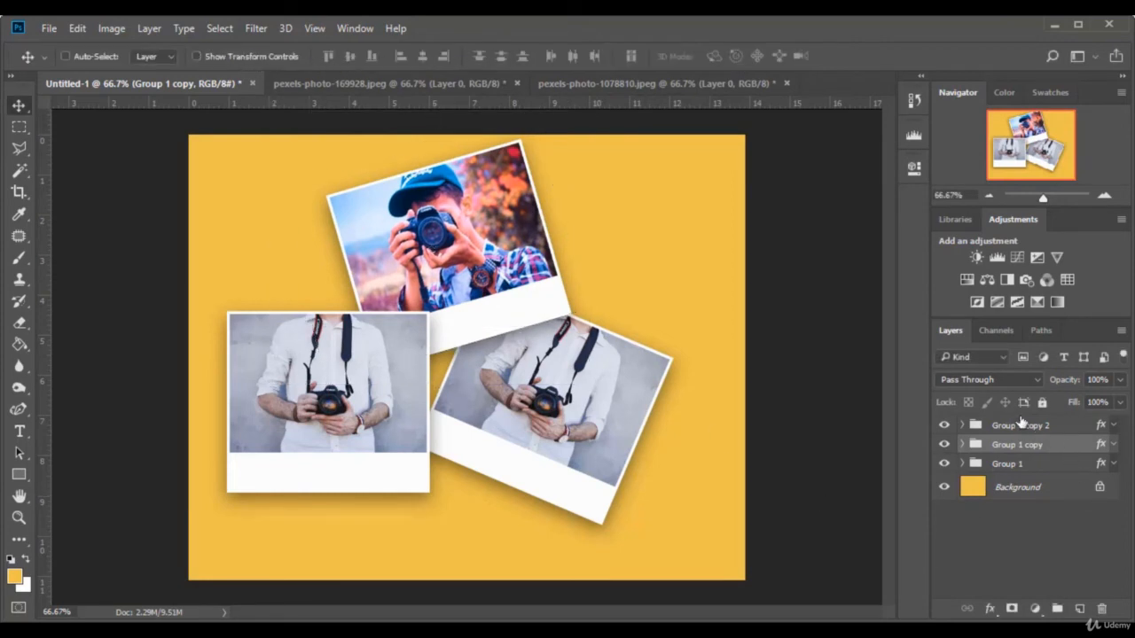
- Expand Group 1 copy 2, select its Layer 1 as the insertion point, and open the image pro-photography-equipment_1426-1771
click(1020, 426)
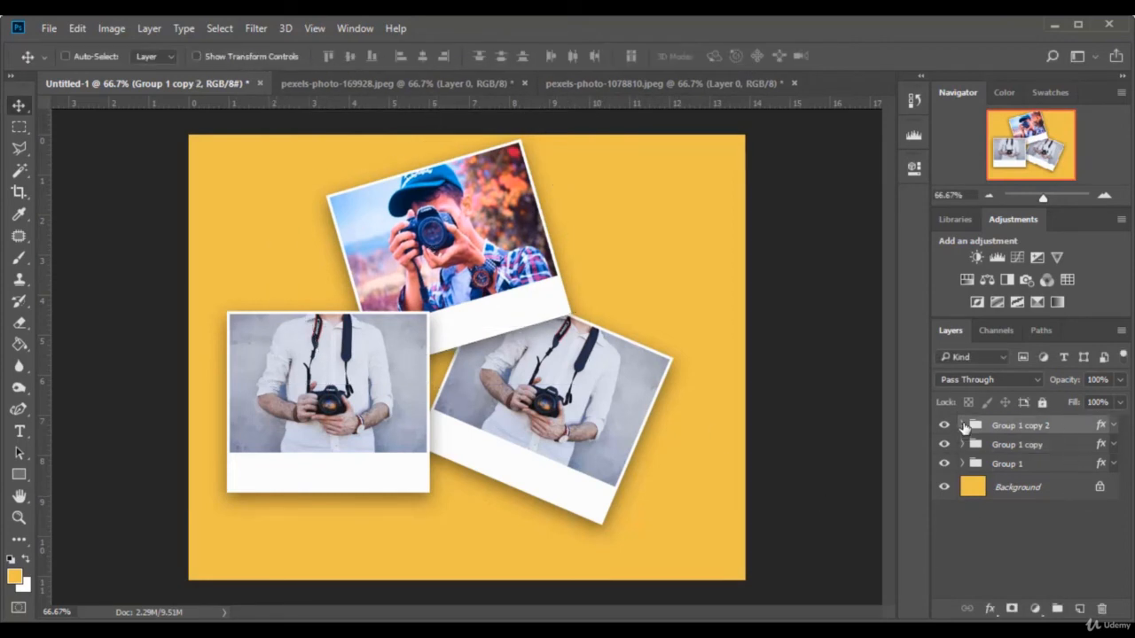
click(962, 426)
click(1049, 452)
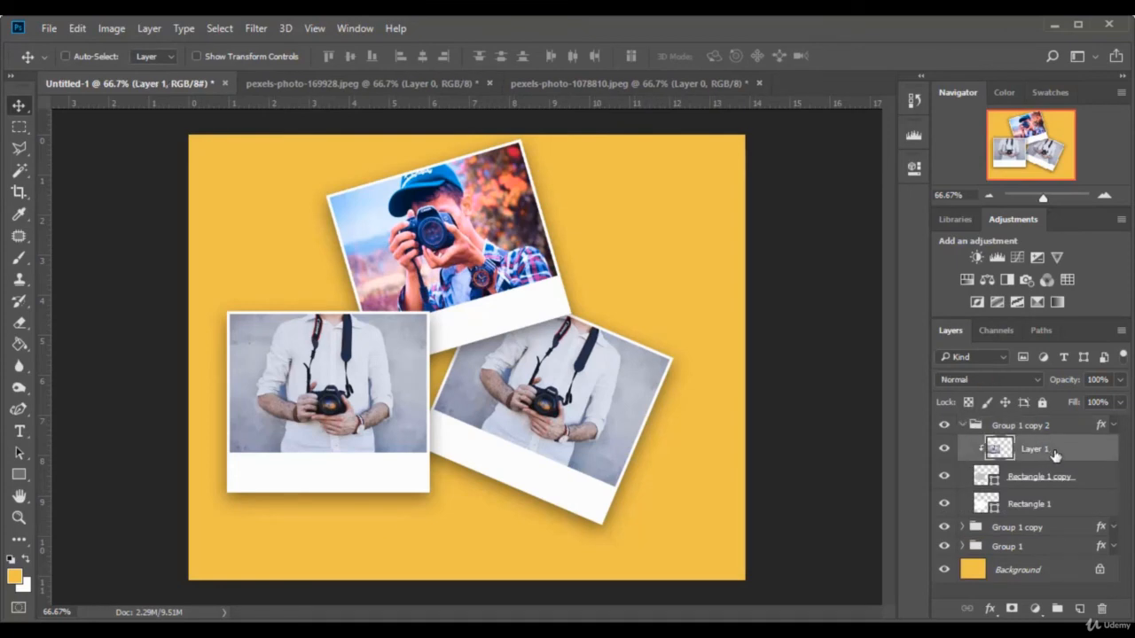
click(49, 27)
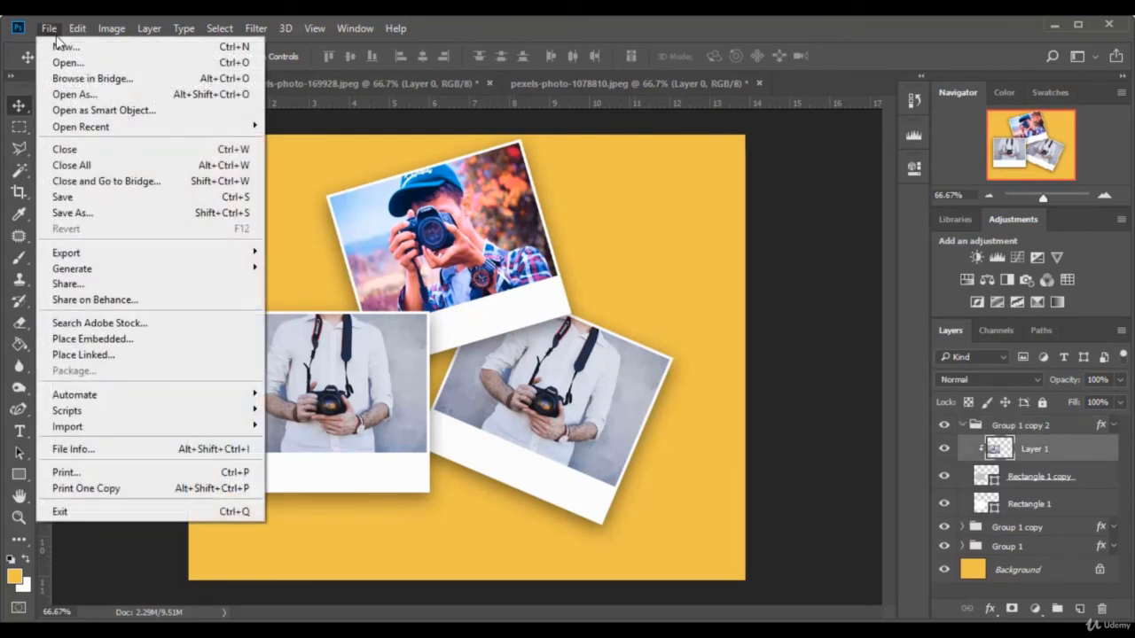
click(62, 60)
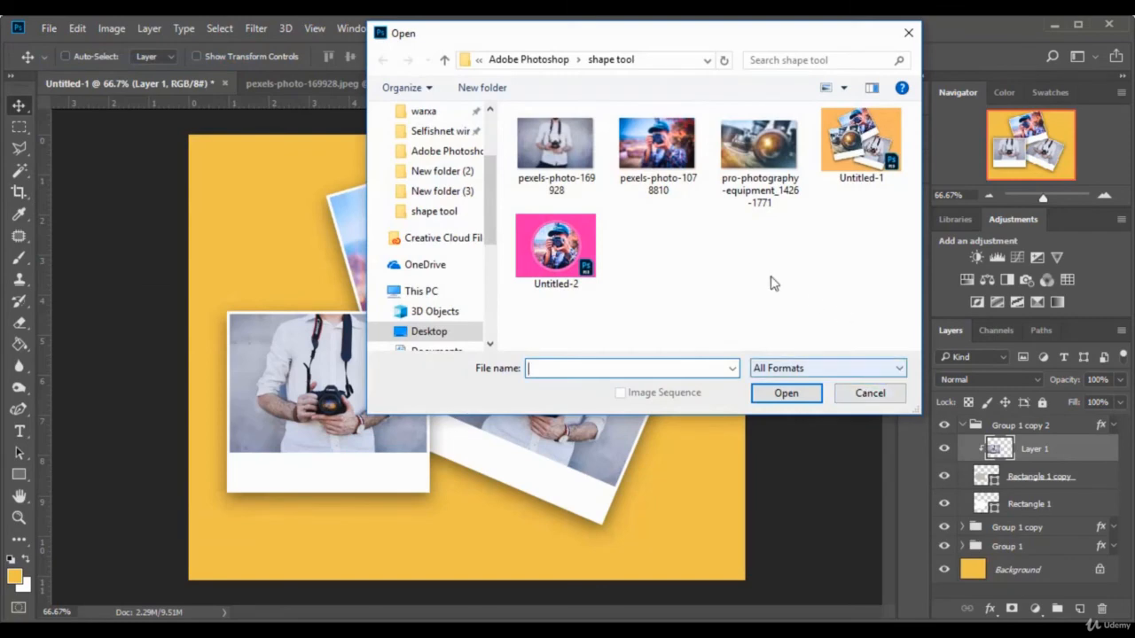
click(759, 151)
click(785, 393)
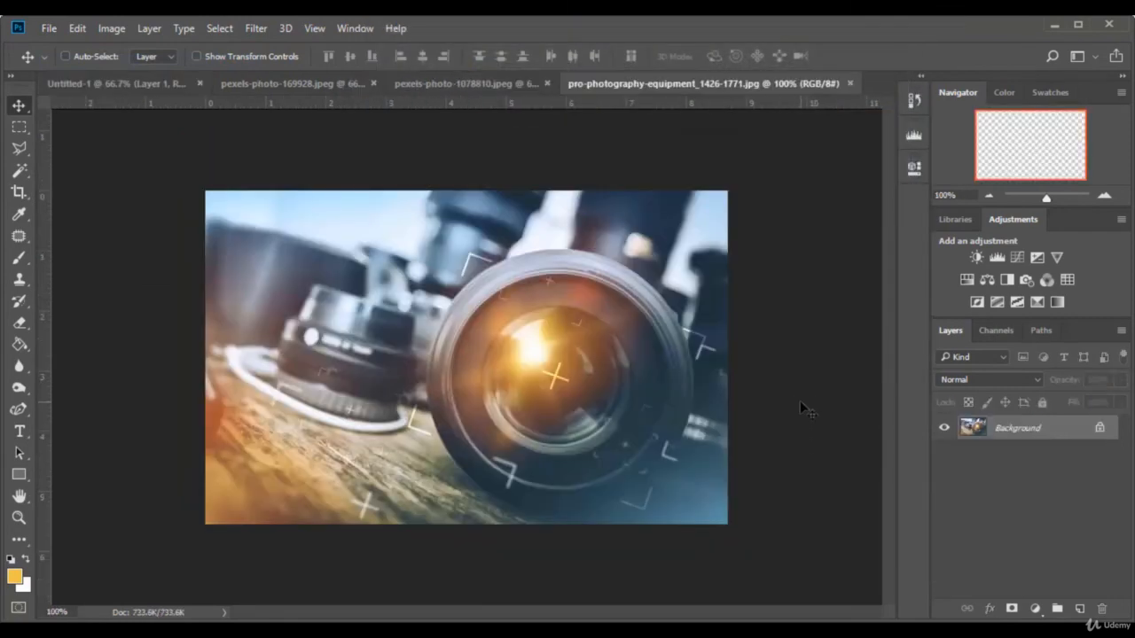
- Unlock the camera lens photo's background layer and move the photo into Untitled-1, covering the untilted frame within Group 1 copy 2
click(1099, 428)
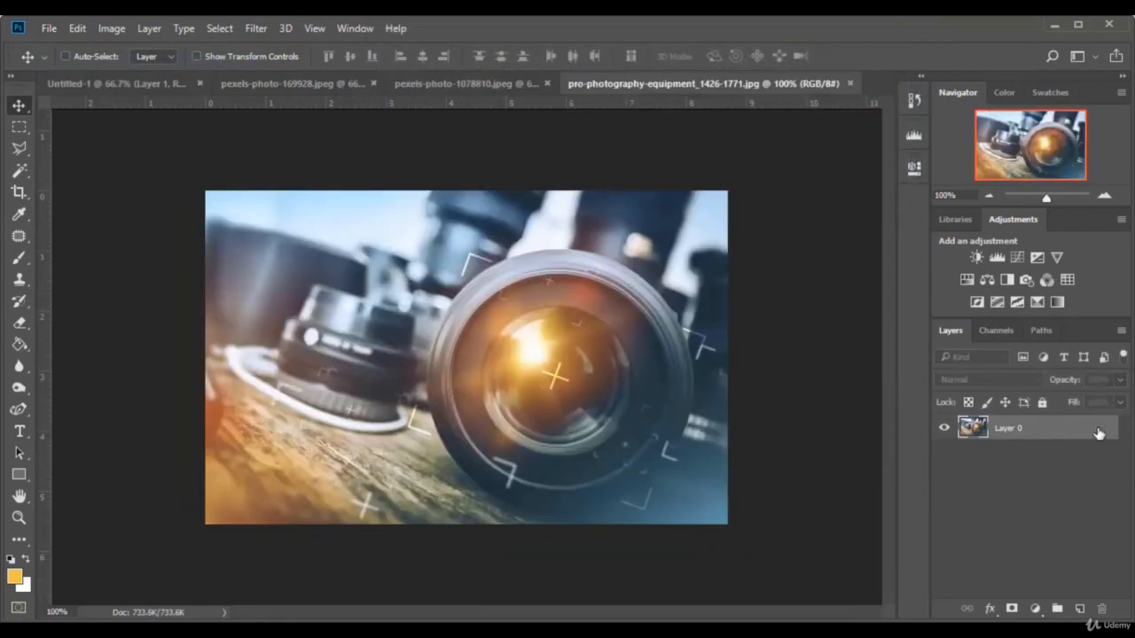
drag(417, 247, 330, 376)
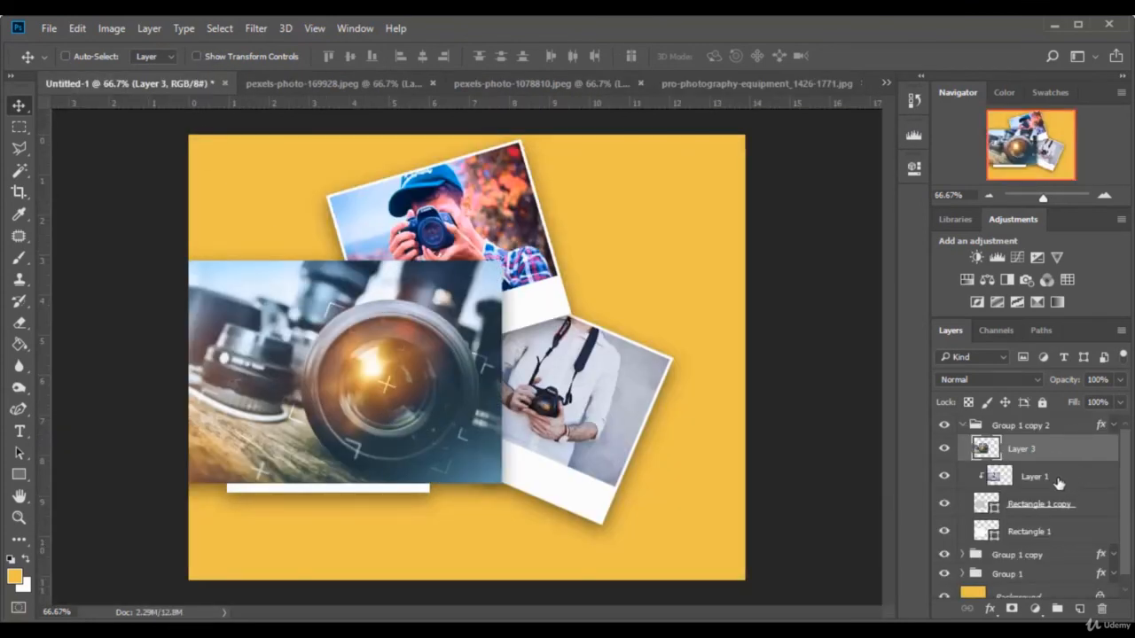
- Delete the old photo layer from Group 1 copy 2 and clip the lens photo to the Rectangle 1 copy layer
click(1087, 482)
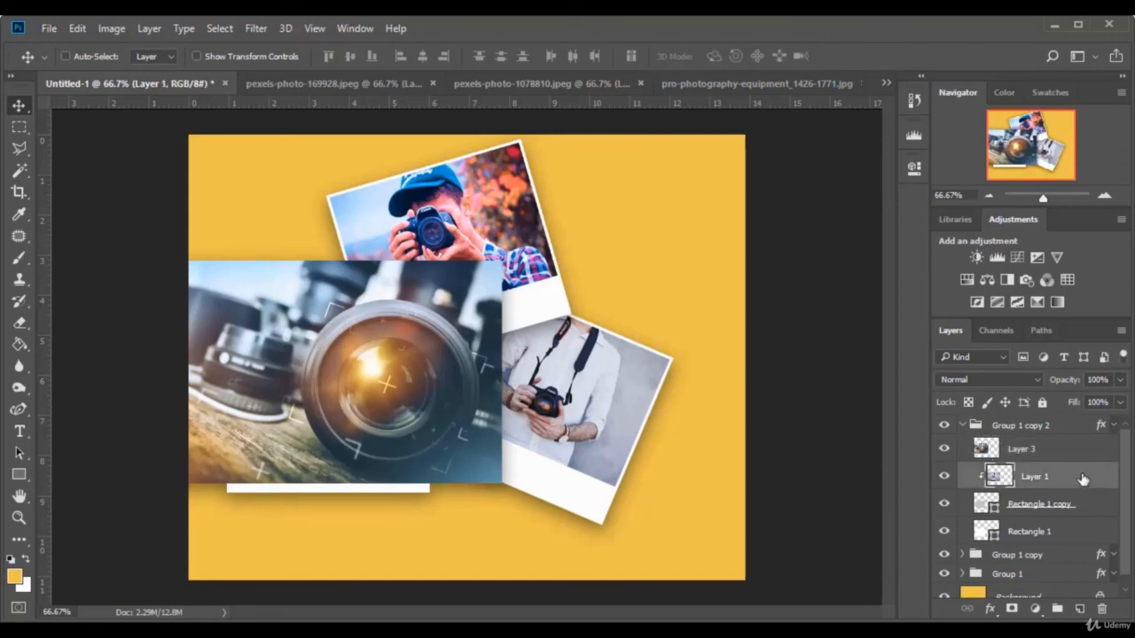
key(Delete)
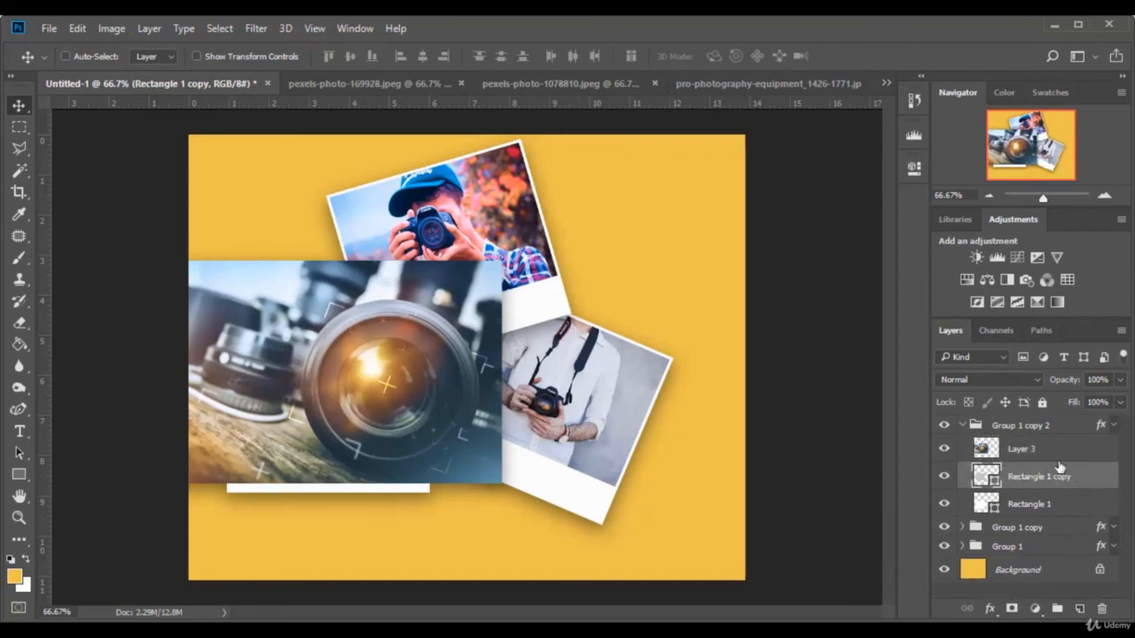
click(1059, 452)
right_click(1057, 450)
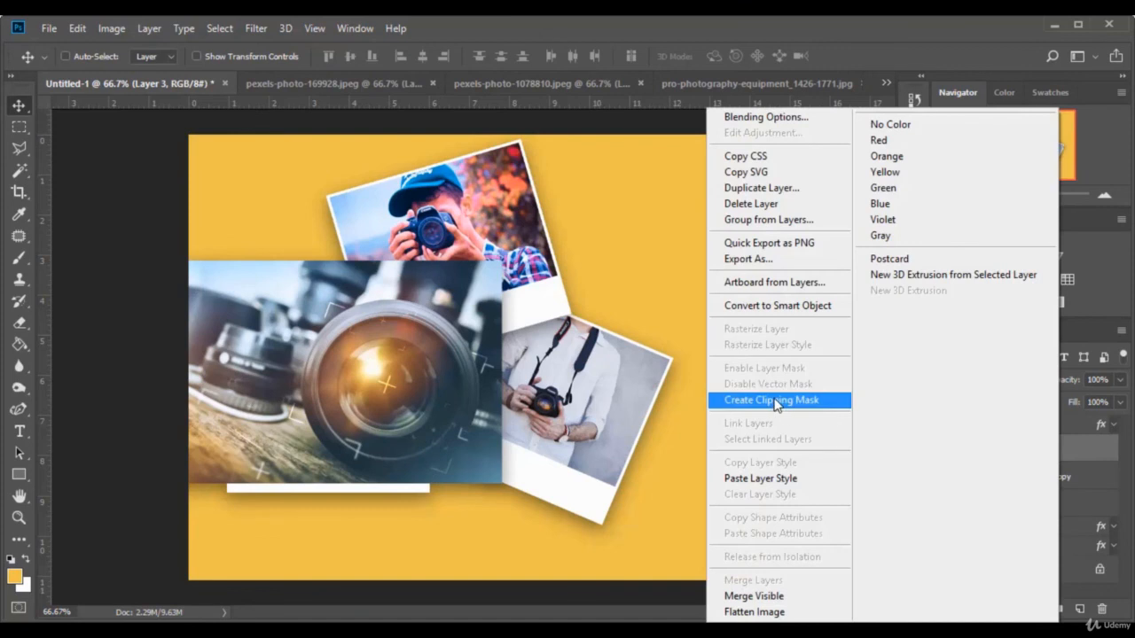
click(773, 401)
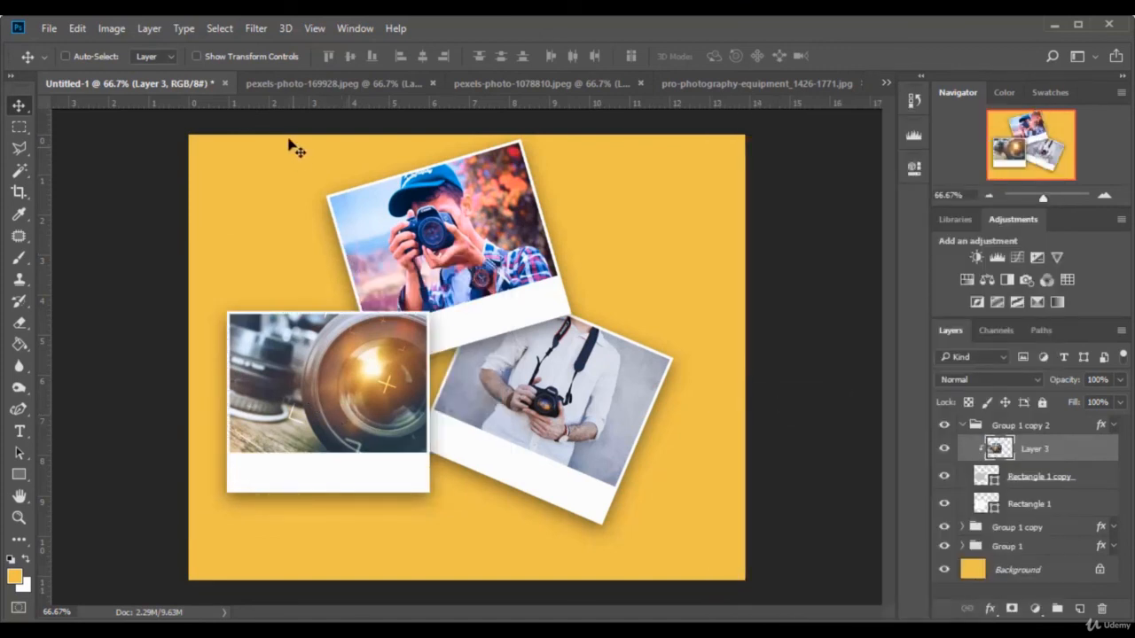
- Scale the clipped lens photo to about 76.5% width and 83.5% height so the whole lens fits in the frame
click(238, 56)
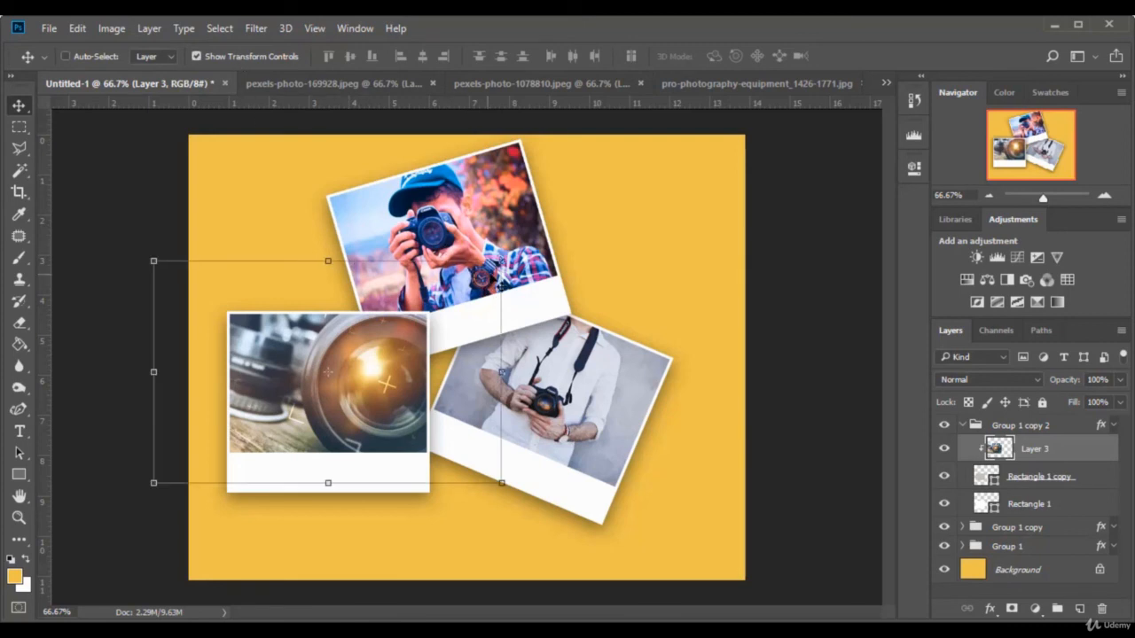
drag(502, 260, 429, 298)
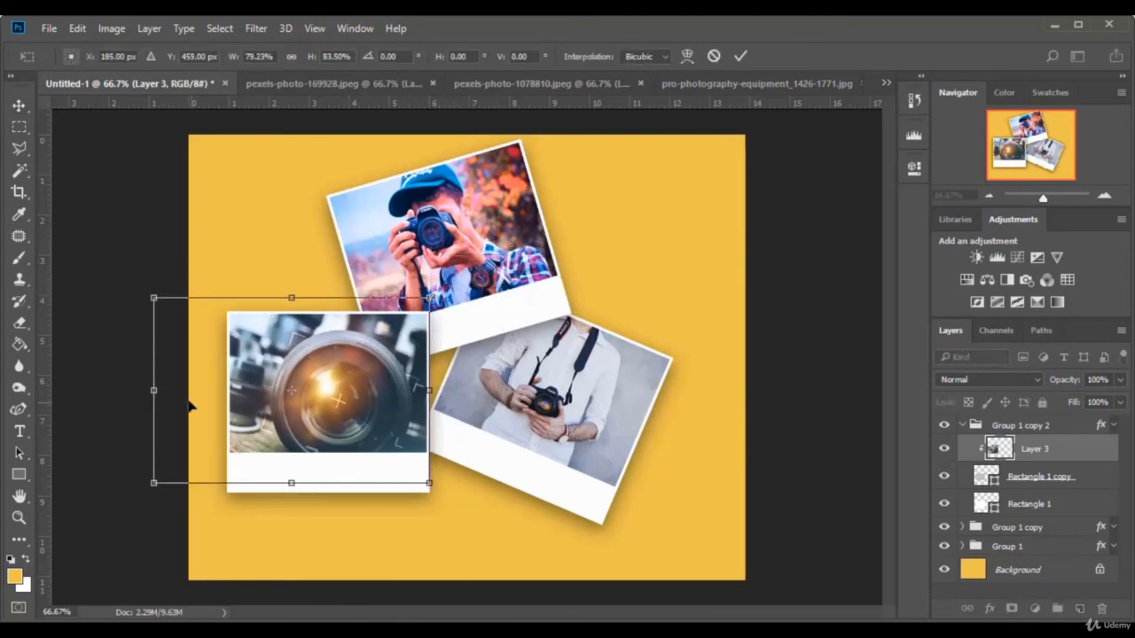
drag(153, 390, 163, 389)
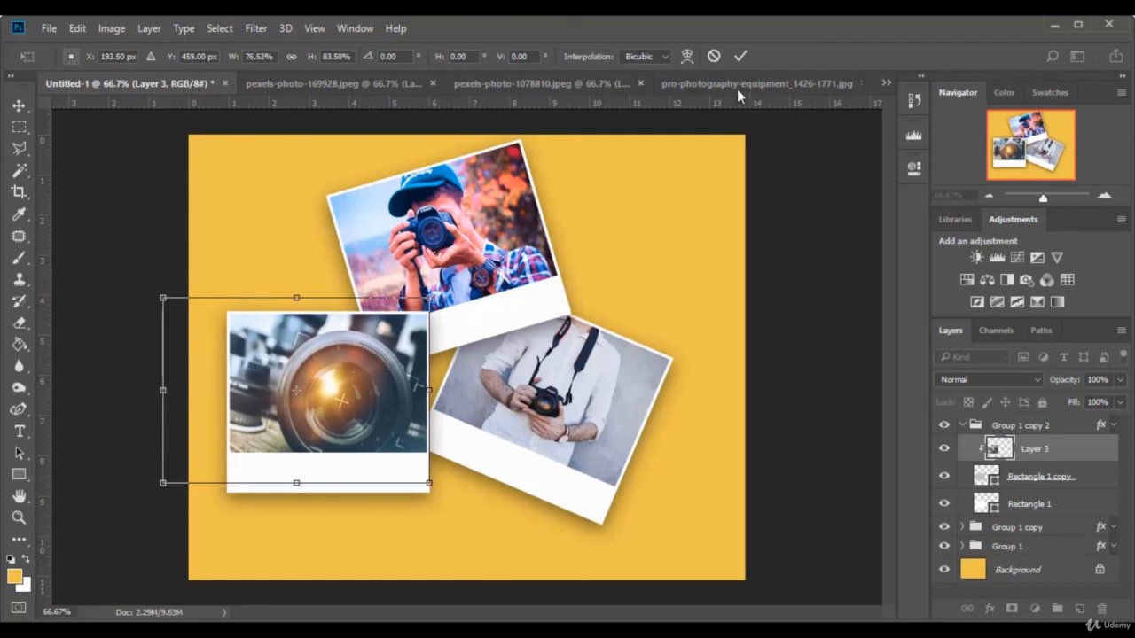
click(740, 56)
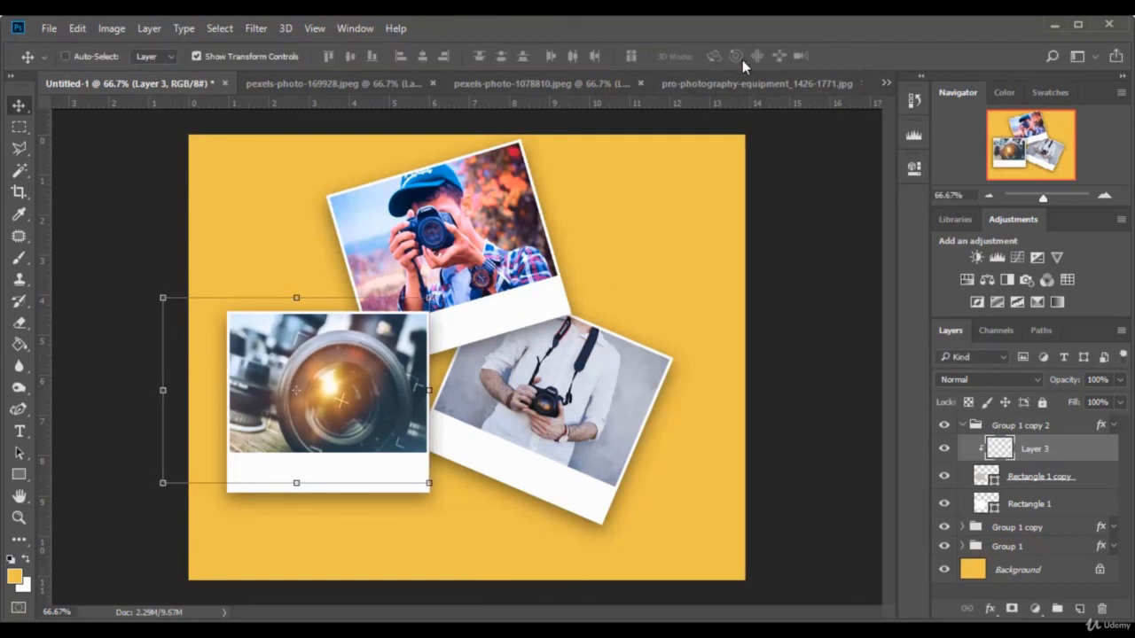
- Collapse Group 1 copy 2, rotate the whole group counterclockwise by about 18°, move it slightly down and right, and hide the transform controls
click(965, 426)
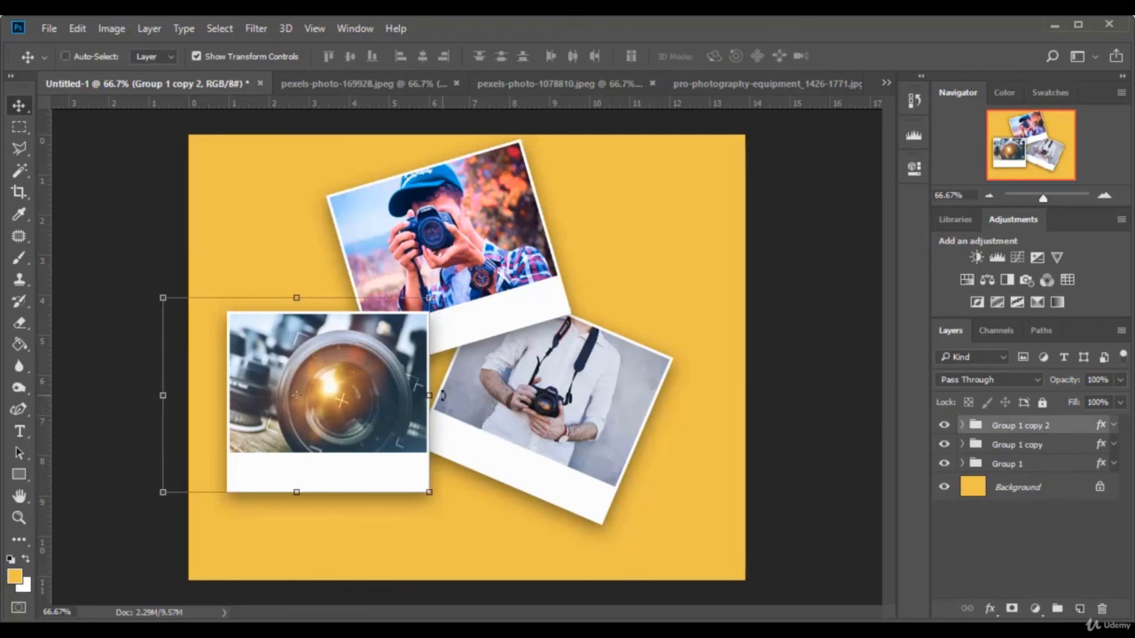
drag(439, 396, 435, 347)
drag(383, 385, 402, 409)
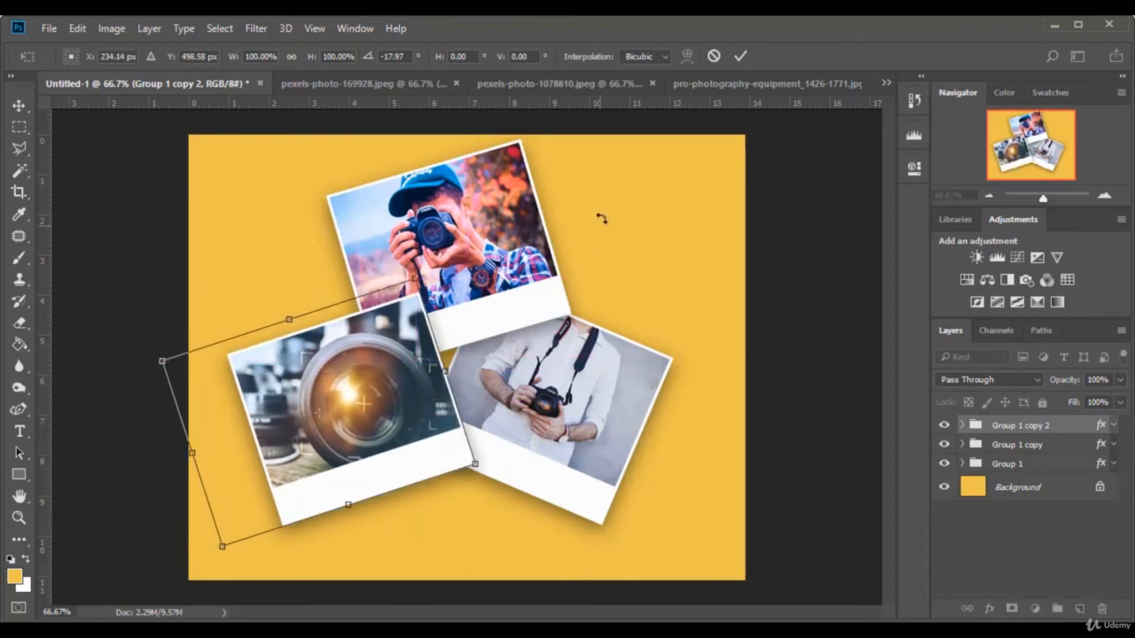
click(742, 56)
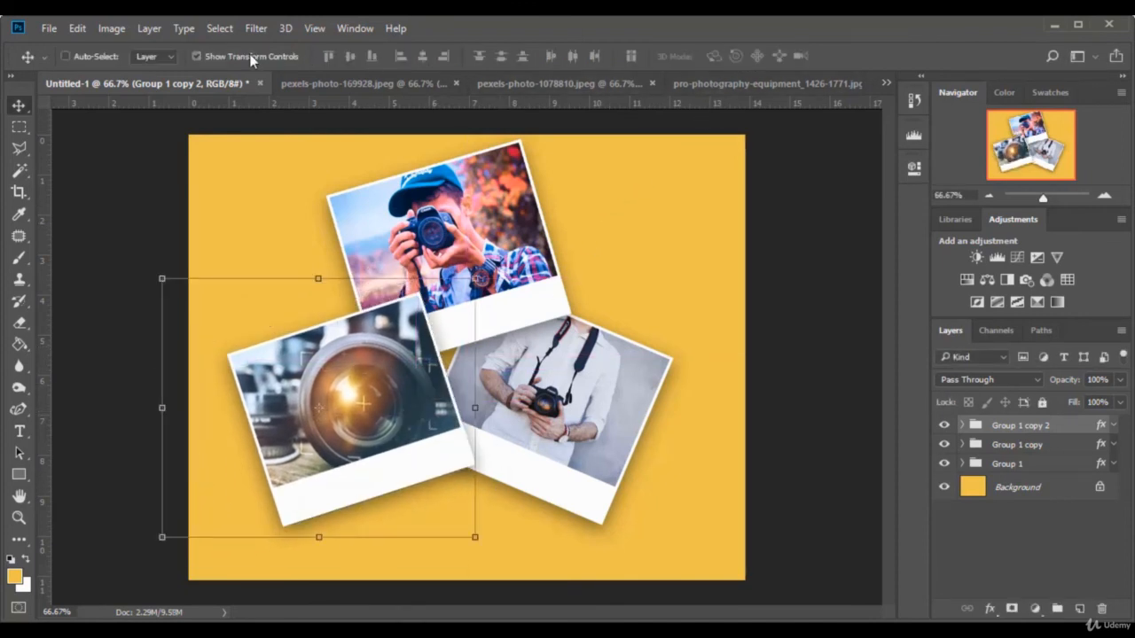
click(252, 57)
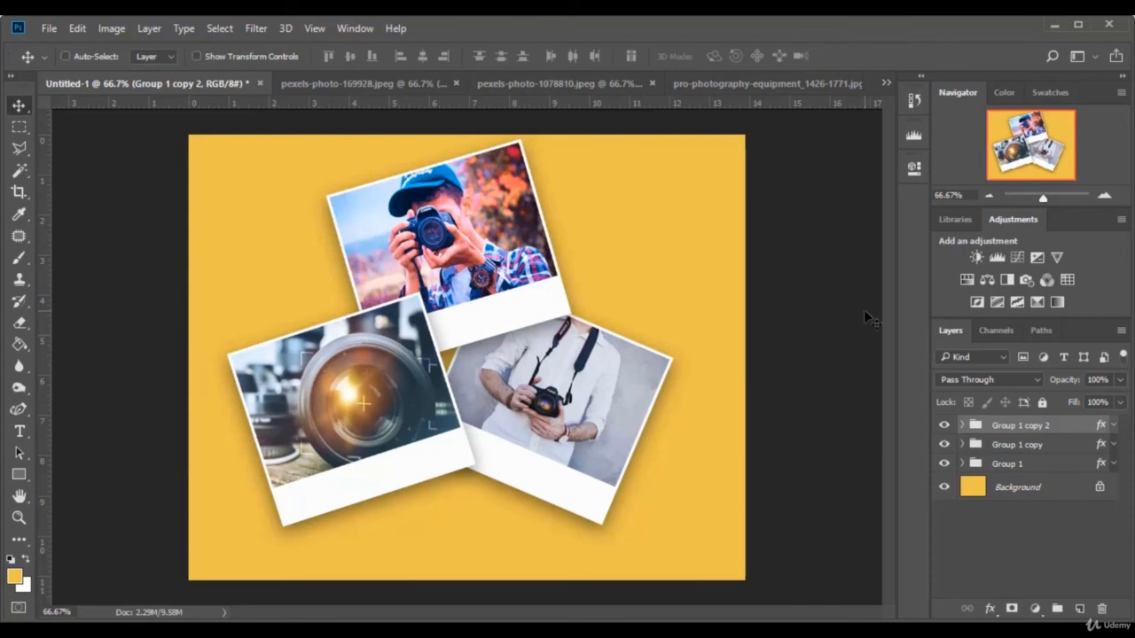